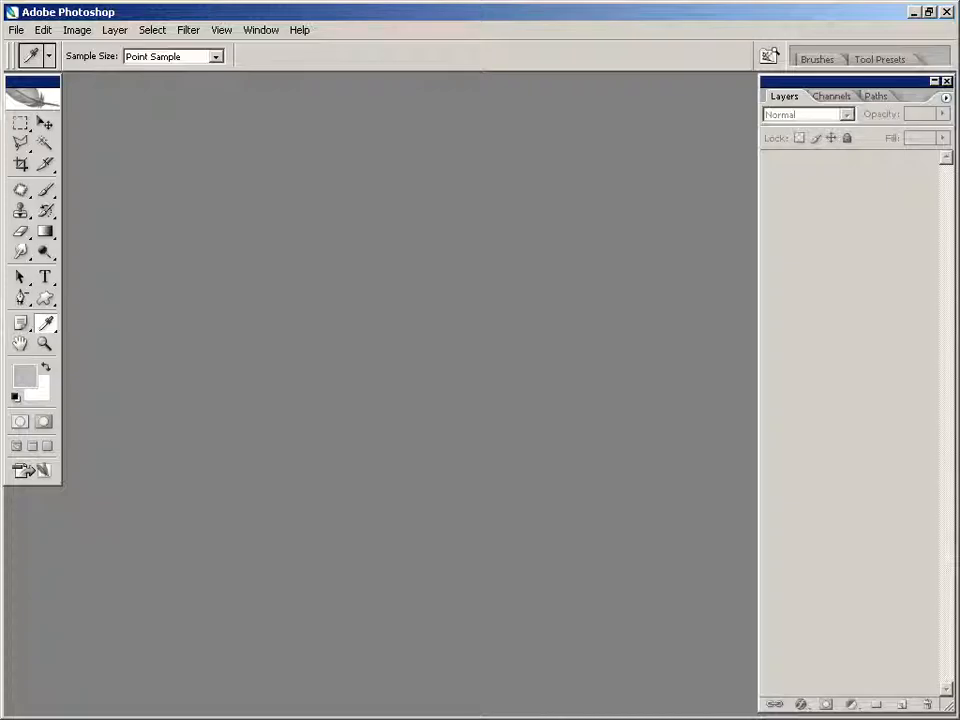
# Create a new document from the 640 x 480 preset and add an empty layer above the background
pyautogui.click(16, 30)
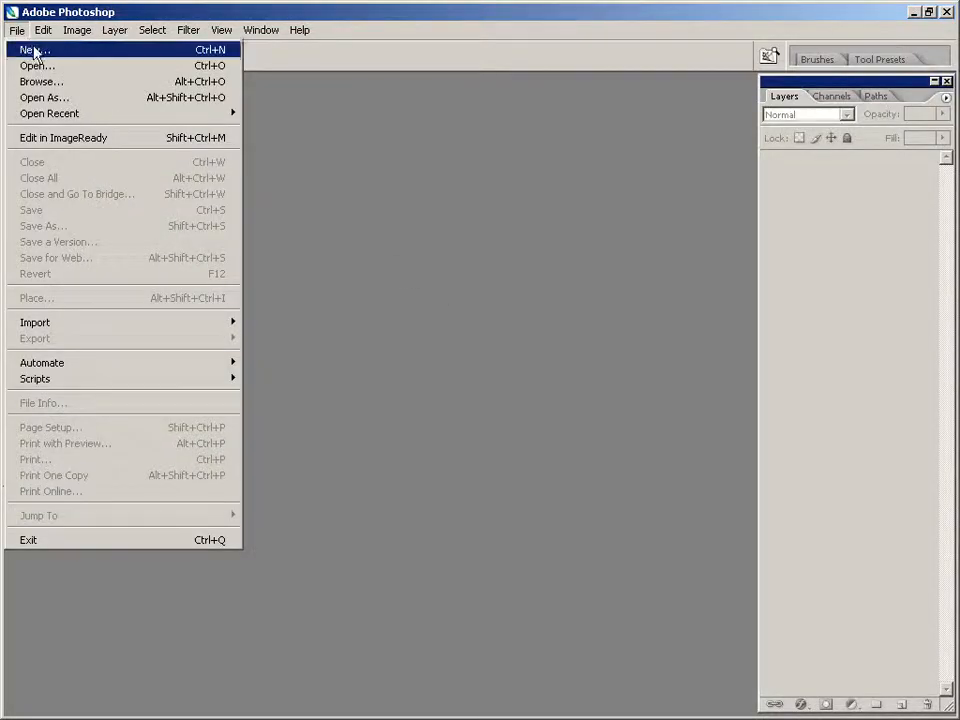
pyautogui.click(32, 51)
pyautogui.click(430, 185)
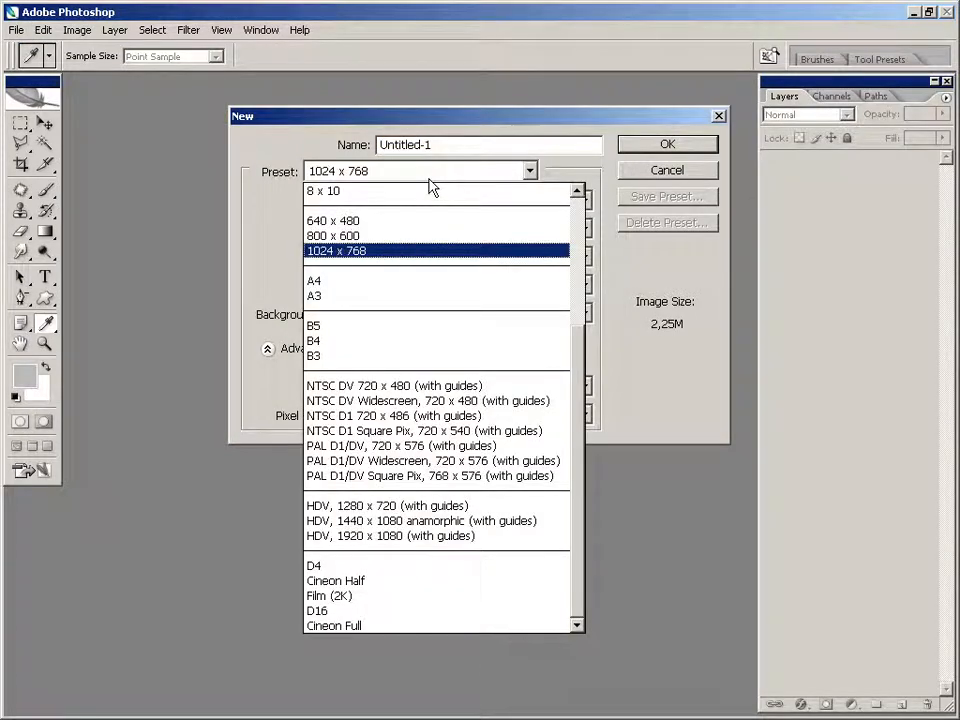
pyautogui.click(414, 220)
pyautogui.click(667, 145)
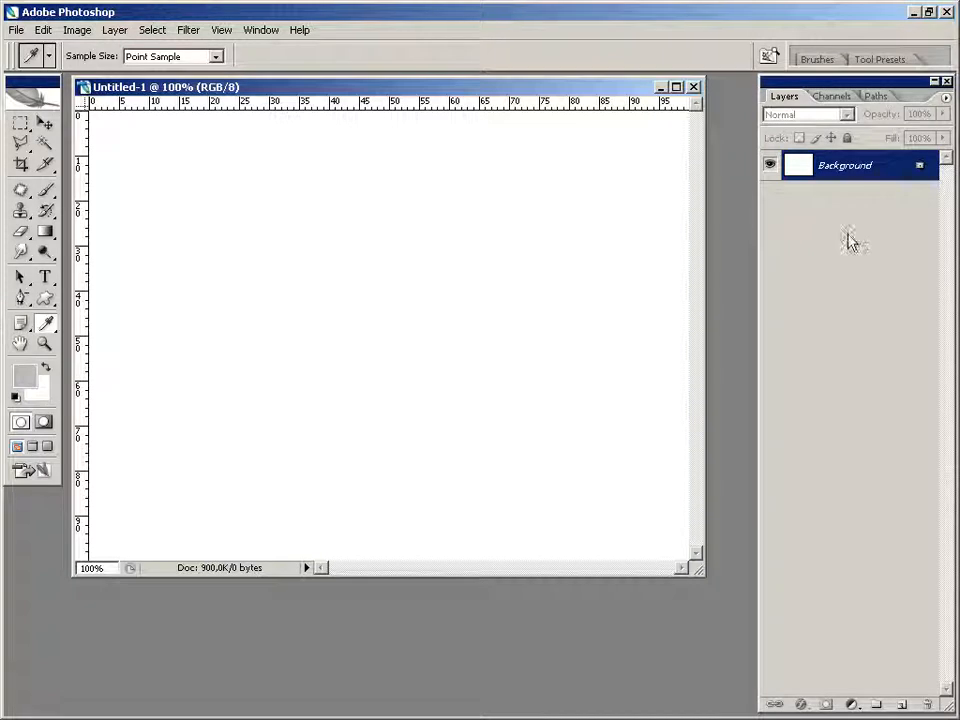
pyautogui.click(903, 706)
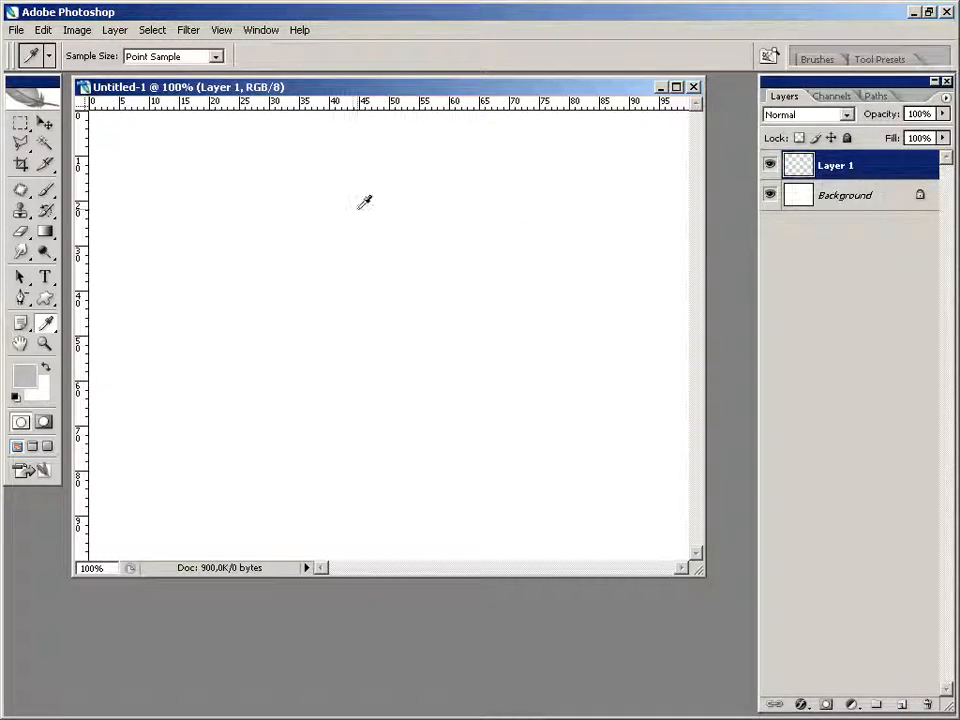
pyautogui.moveTo(333, 100); pyautogui.dragTo(351, 141)
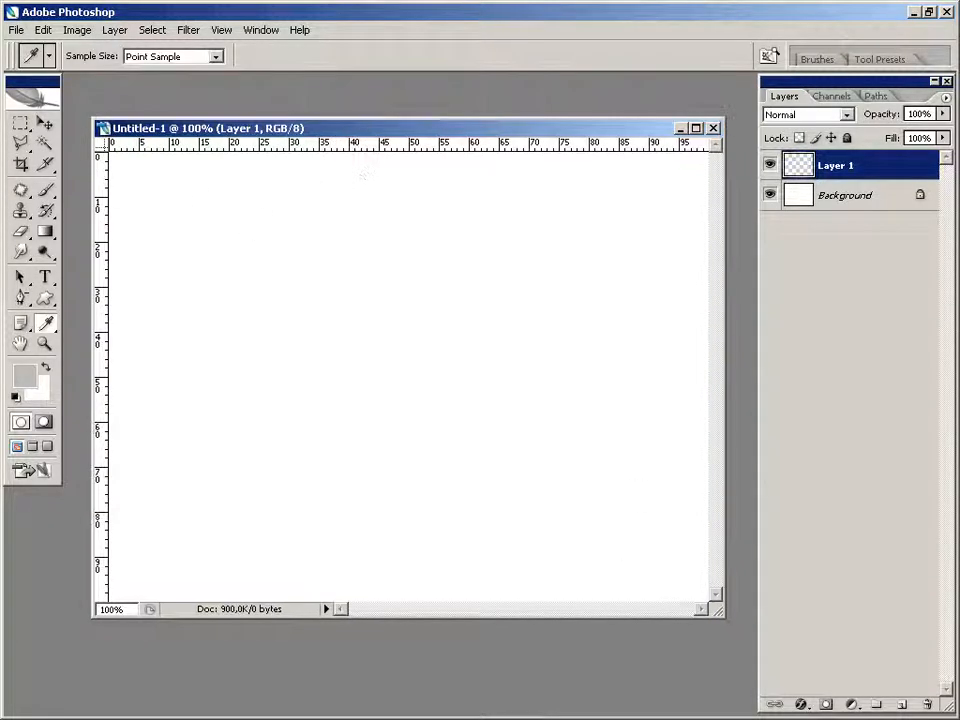
# Draw a large solid grey five-pointed star in the middle of the canvas with the Custom Shape tool in fill-pixels mode
pyautogui.click(45, 299)
pyautogui.click(398, 56)
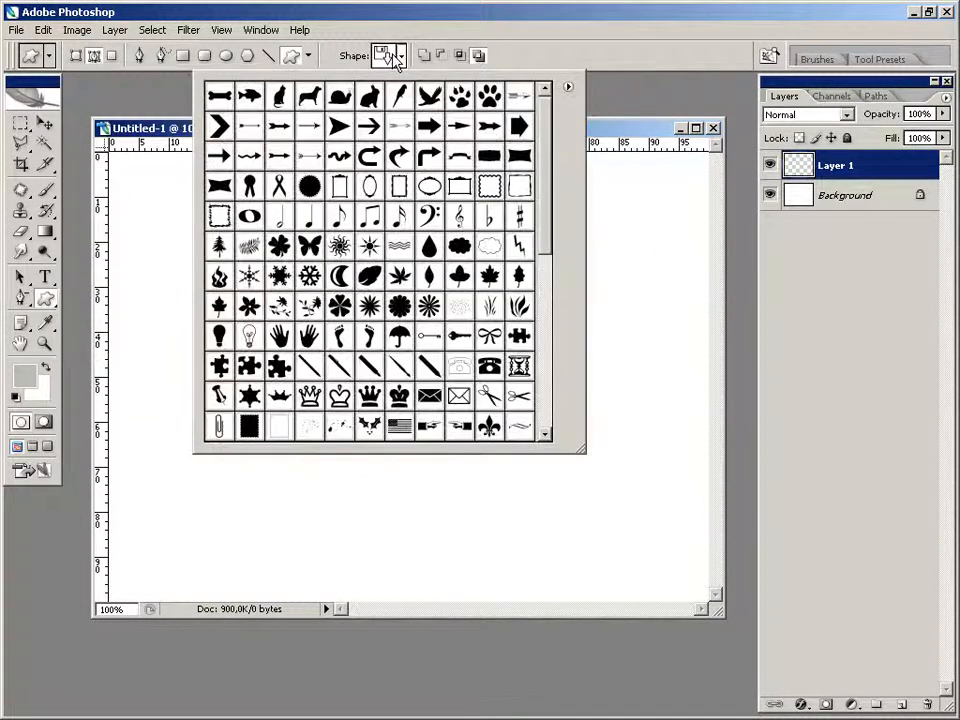
pyautogui.moveTo(546, 198); pyautogui.dragTo(540, 313)
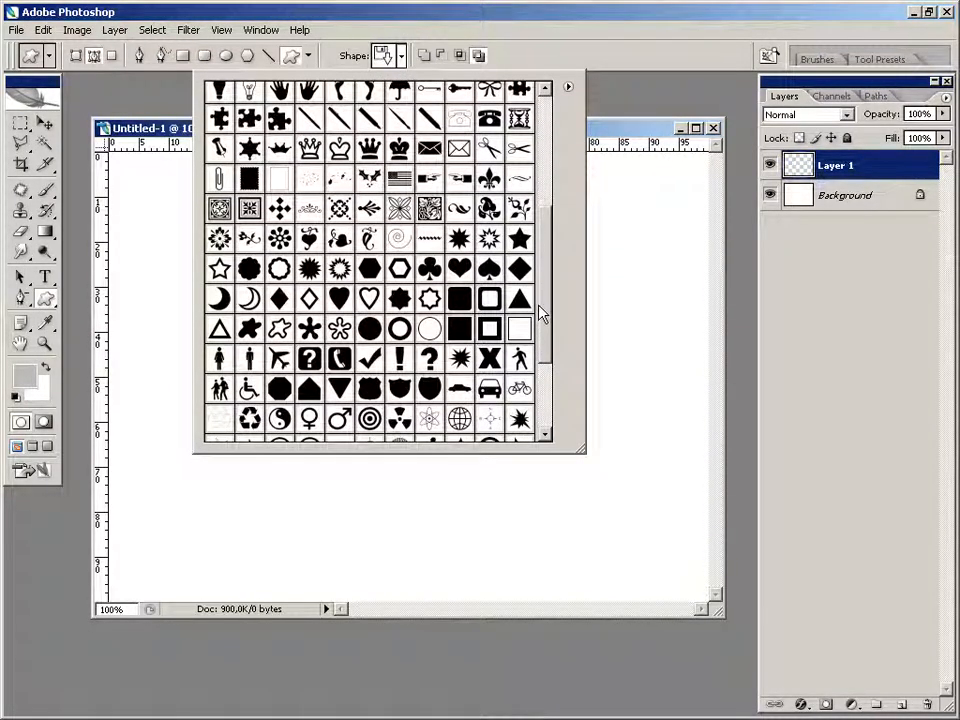
pyautogui.click(219, 268)
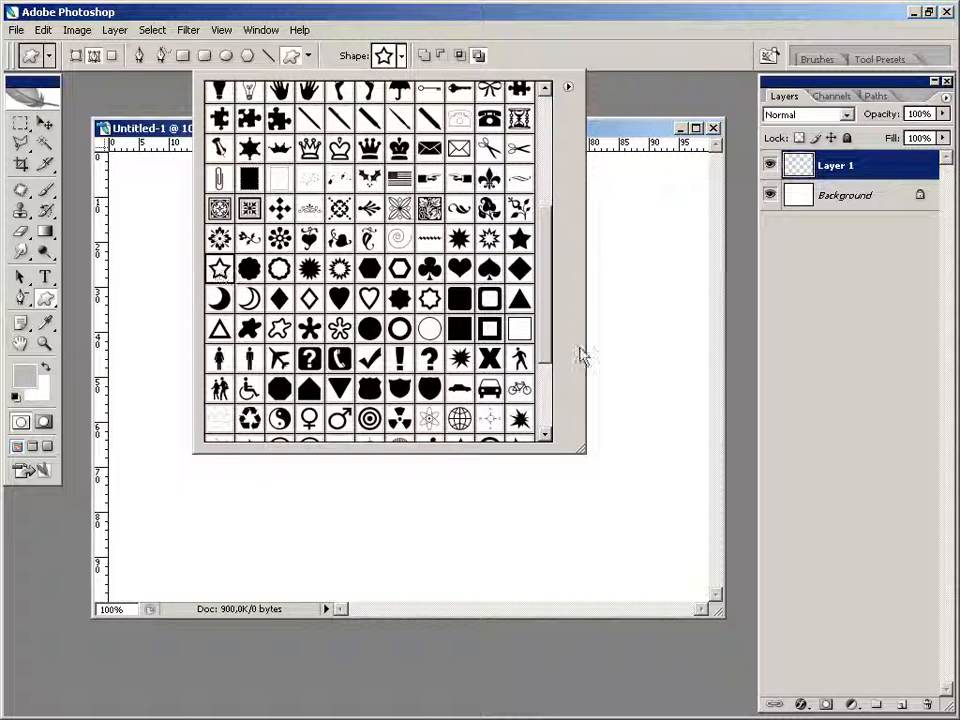
pyautogui.click(519, 238)
pyautogui.doubleClick(520, 240)
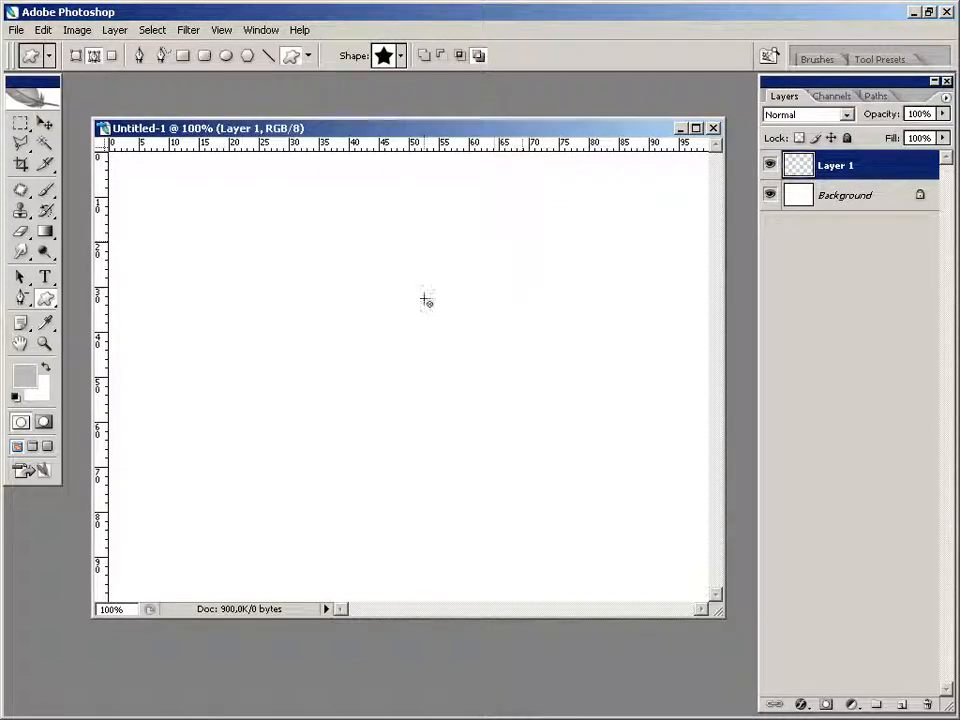
pyautogui.click(111, 56)
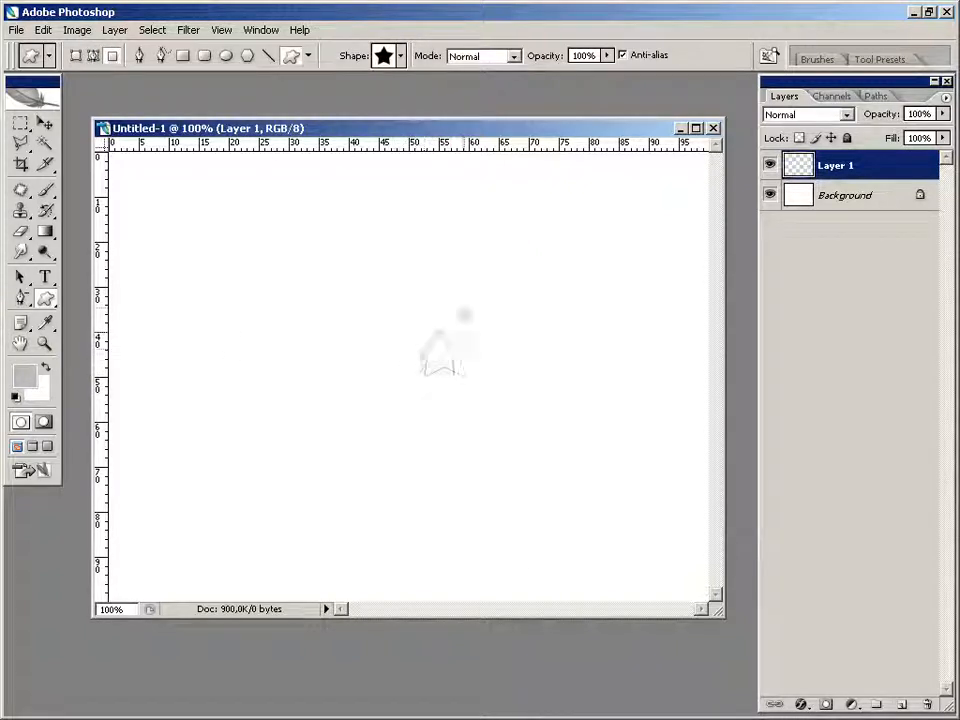
pyautogui.moveTo(464, 314); pyautogui.dragTo(608, 243)
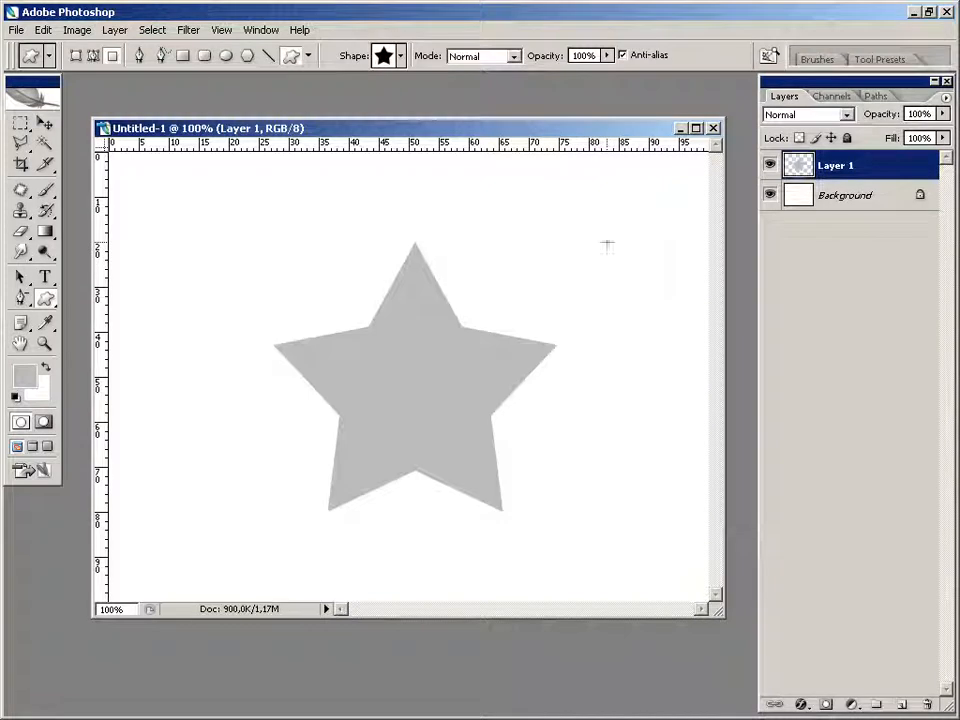
# Nudge the star straight up by two large increments to centre it better on the canvas
pyautogui.click(20, 122)
pyautogui.hotkey('ctrl', 'shift', 'Up')
pyautogui.hotkey('ctrl', 'shift', 'Up')
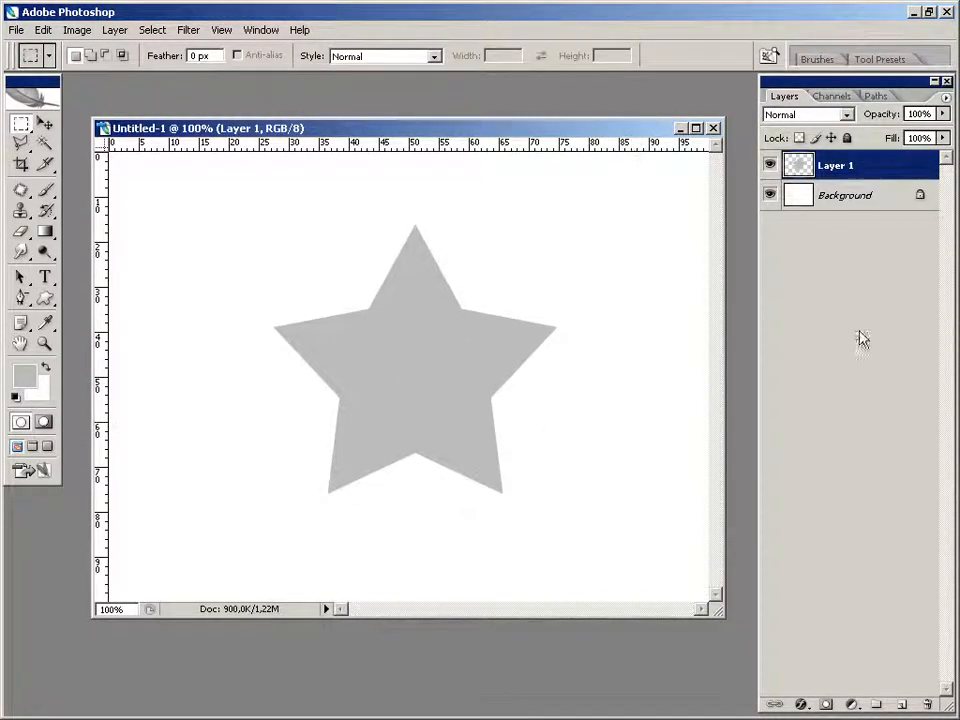
# Try a drop shadow with a size of 29 px on the star layer and turn it off again
pyautogui.rightClick(857, 172)
pyautogui.press('Escape')
pyautogui.press('h')
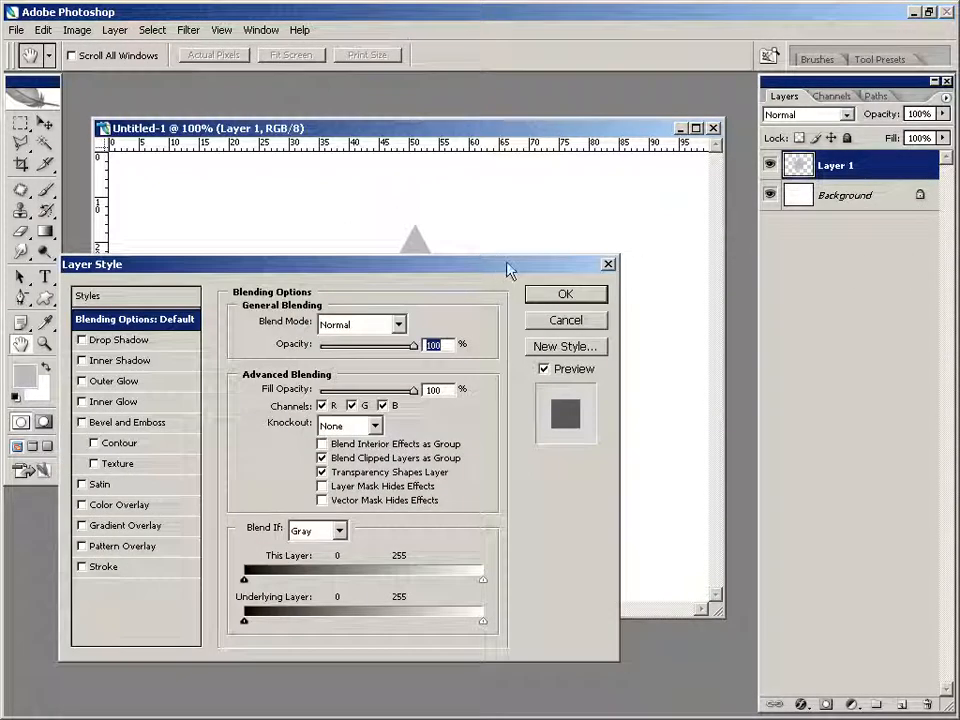
pyautogui.moveTo(508, 268); pyautogui.dragTo(778, 308)
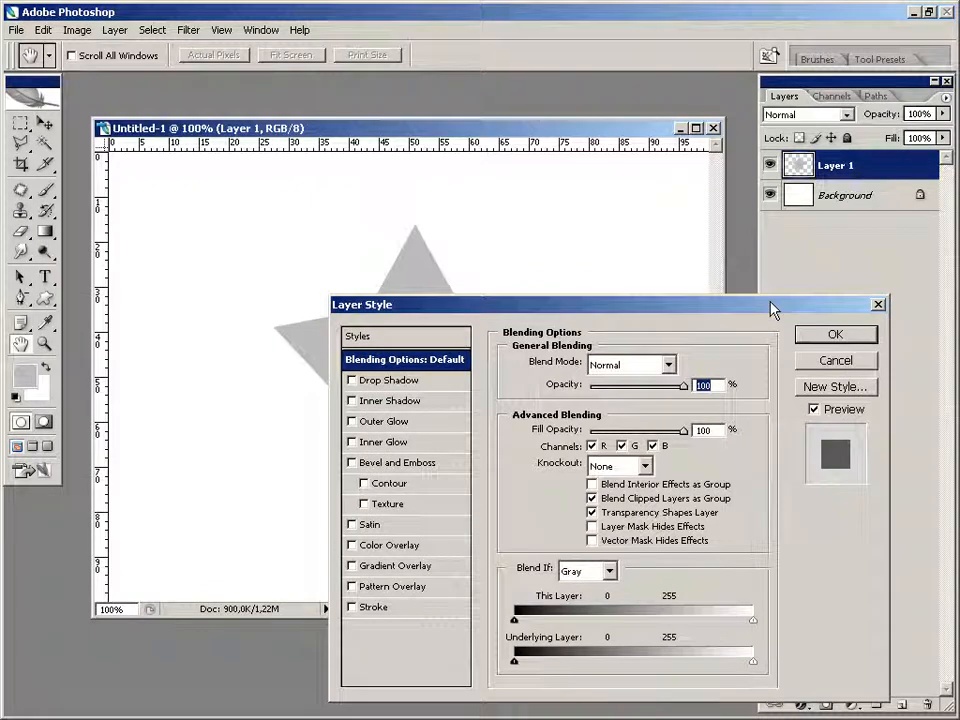
pyautogui.click(351, 380)
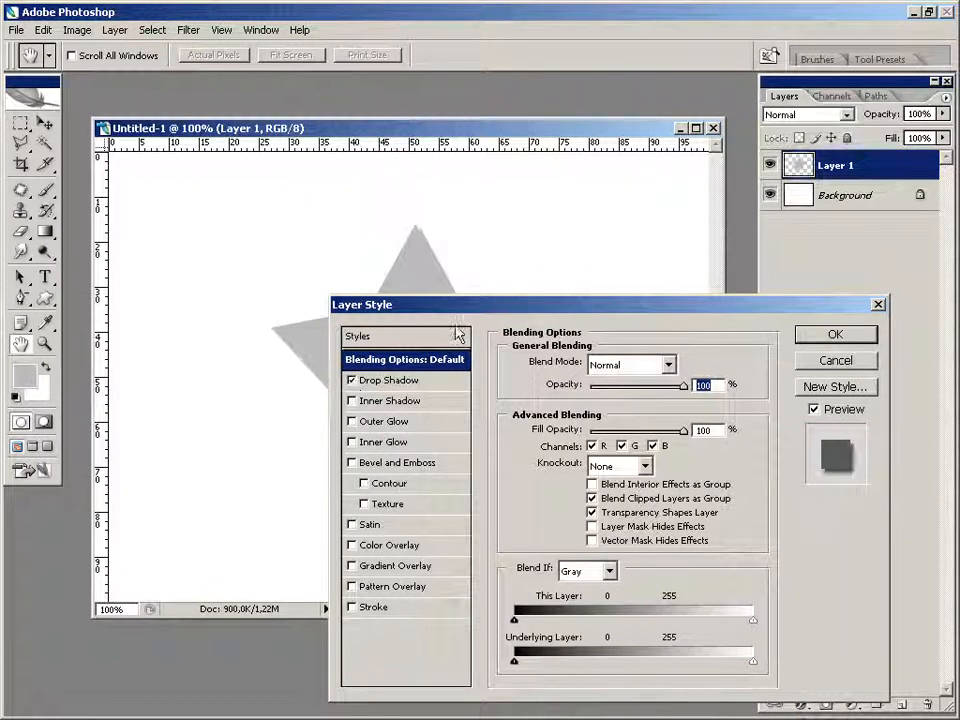
pyautogui.moveTo(457, 311); pyautogui.dragTo(613, 232)
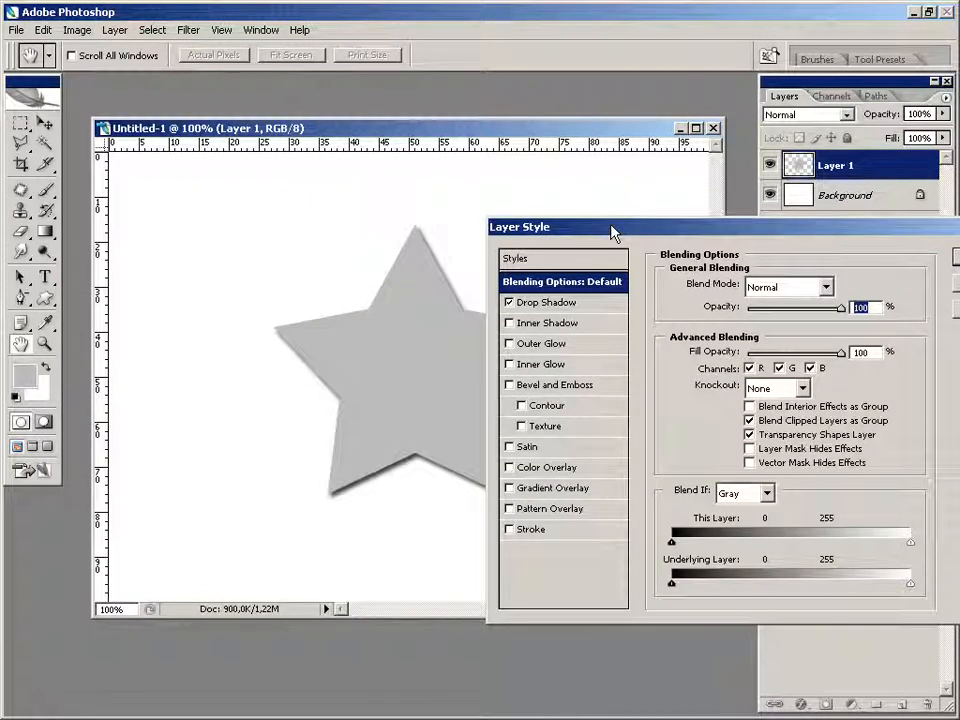
pyautogui.click(575, 303)
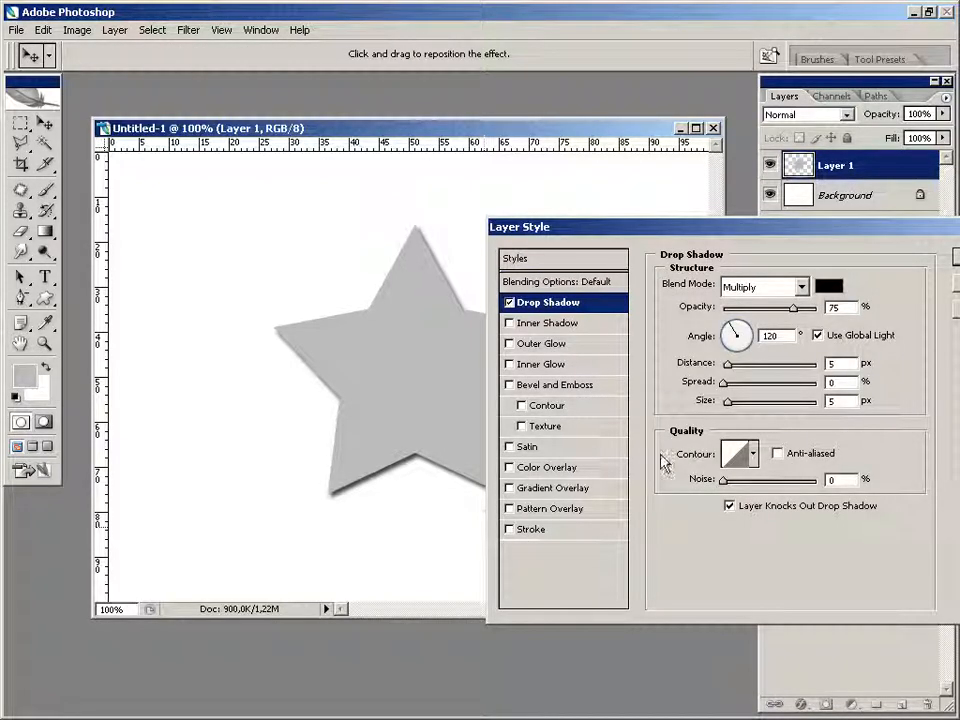
pyautogui.moveTo(724, 383); pyautogui.dragTo(669, 394)
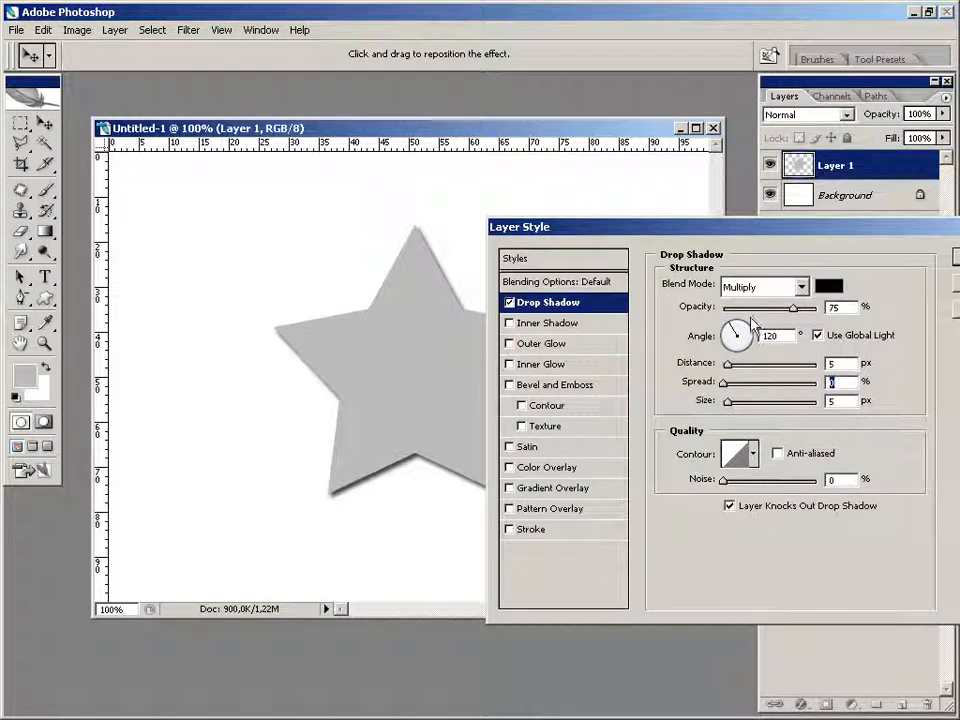
pyautogui.moveTo(729, 403)
pyautogui.mouseDown()
pyautogui.moveTo(784, 401)
pyautogui.moveTo(739, 402)
pyautogui.mouseUp()
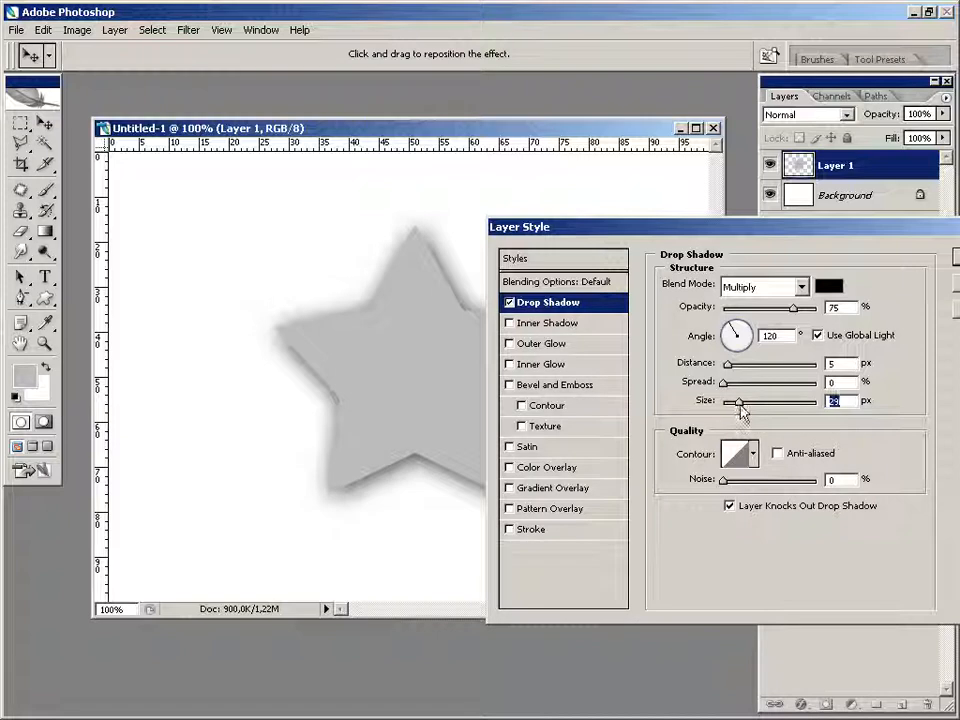
pyautogui.click(510, 303)
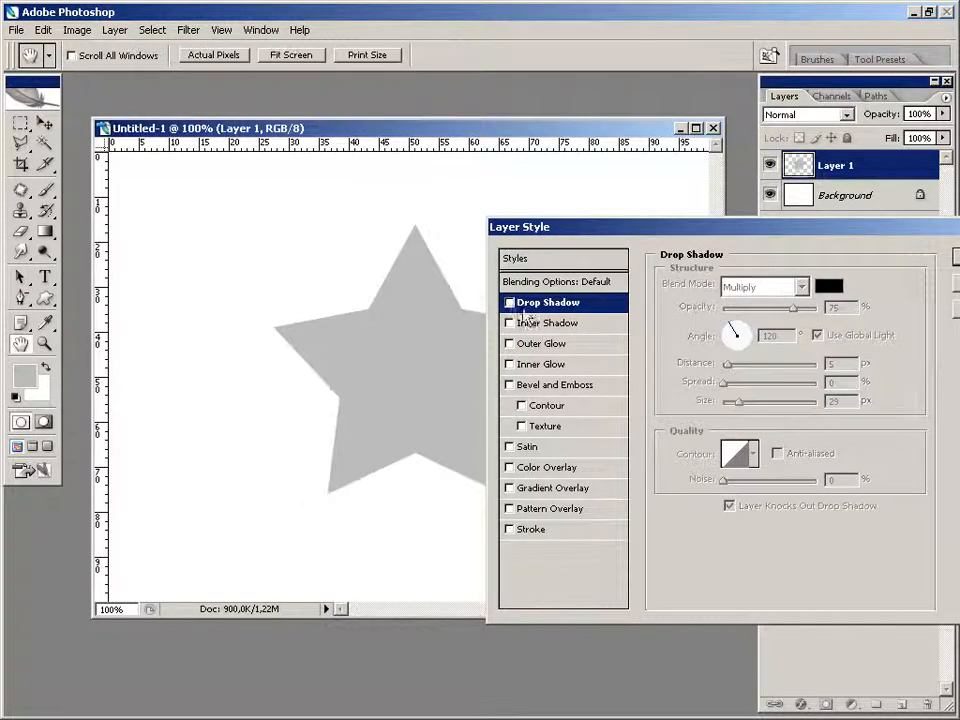
# Try a red outside stroke with a size of 7 px on the star and disable it again
pyautogui.click(509, 530)
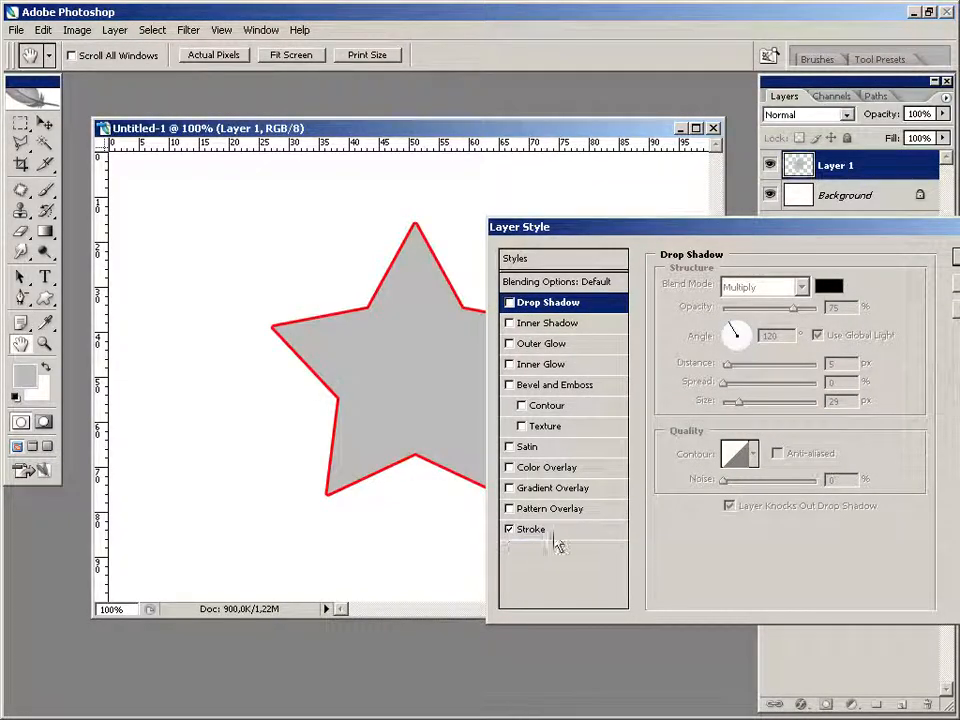
pyautogui.click(542, 531)
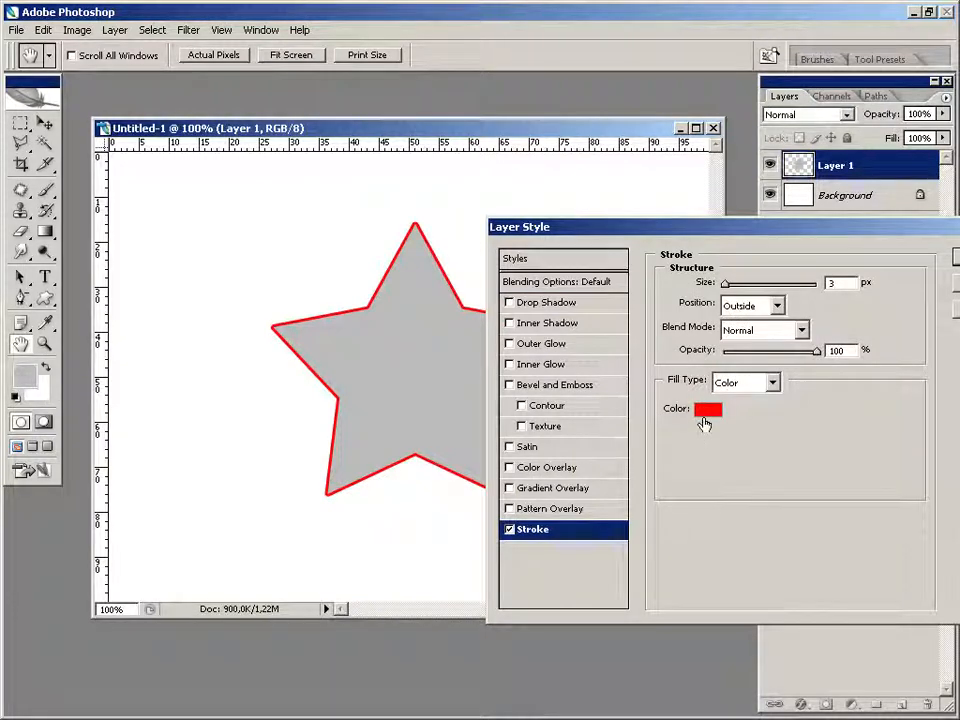
pyautogui.moveTo(728, 285)
pyautogui.mouseDown()
pyautogui.moveTo(737, 285)
pyautogui.moveTo(729, 285)
pyautogui.mouseUp()
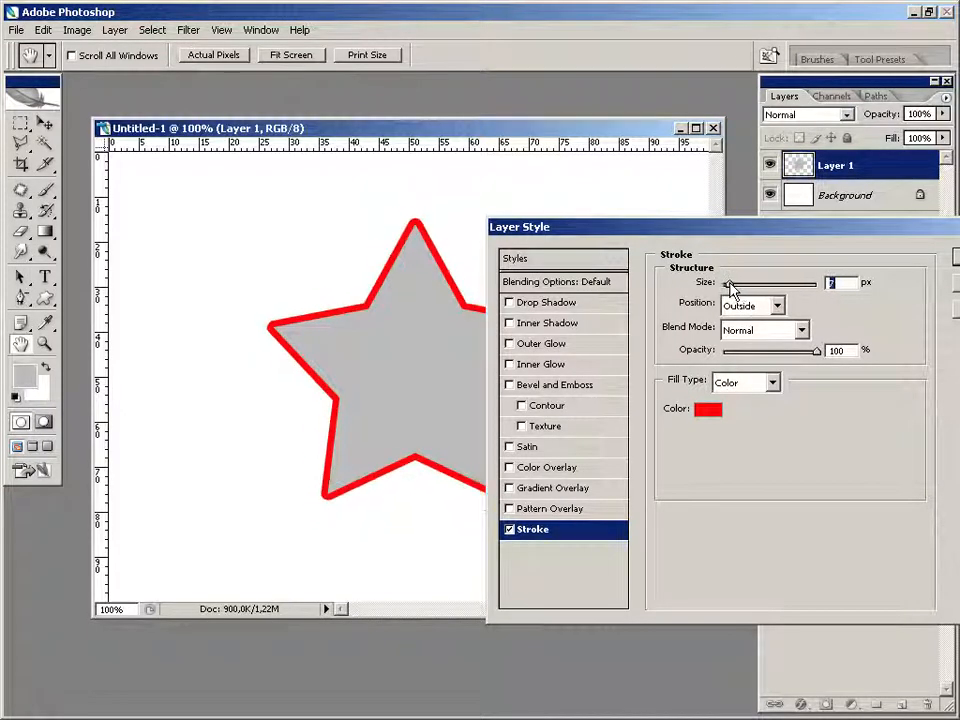
pyautogui.click(509, 530)
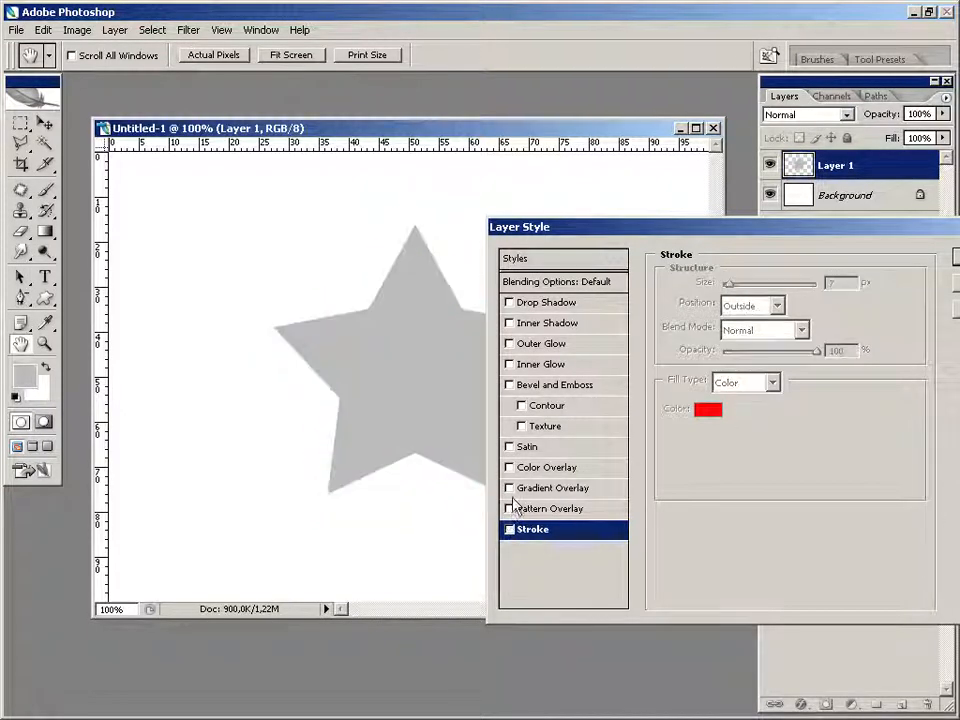
# Try a linear gradient overlay at a 41° angle and 80% scale on the star, disable it and discard the layer style changes
pyautogui.click(509, 488)
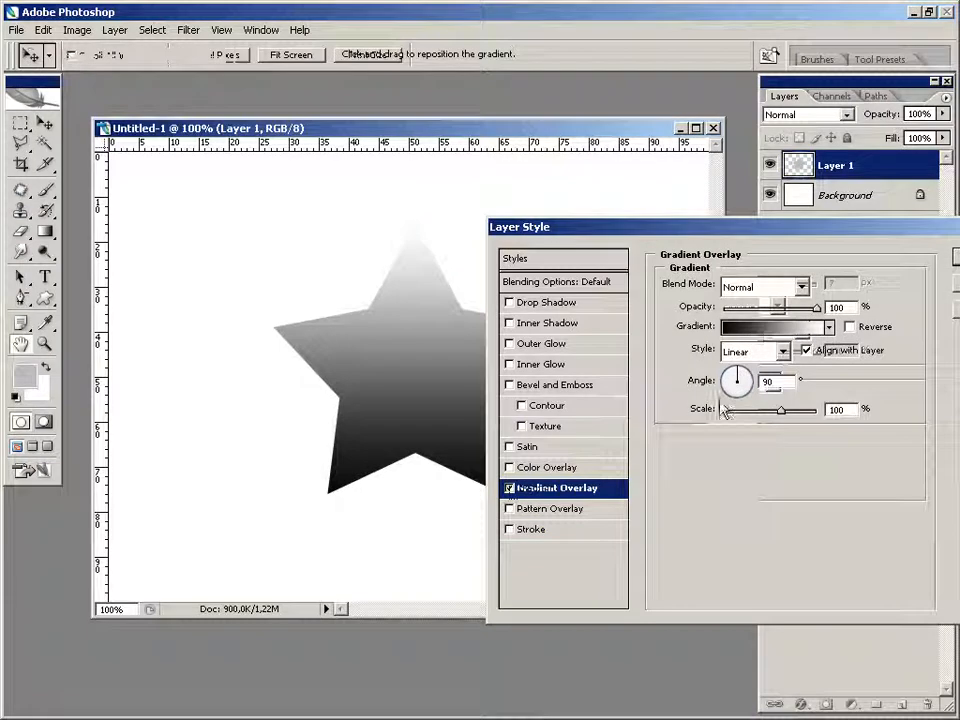
pyautogui.click(741, 377)
pyautogui.moveTo(781, 410)
pyautogui.mouseDown()
pyautogui.moveTo(749, 416)
pyautogui.moveTo(783, 413)
pyautogui.mouseUp()
pyautogui.click(834, 359)
pyautogui.click(828, 328)
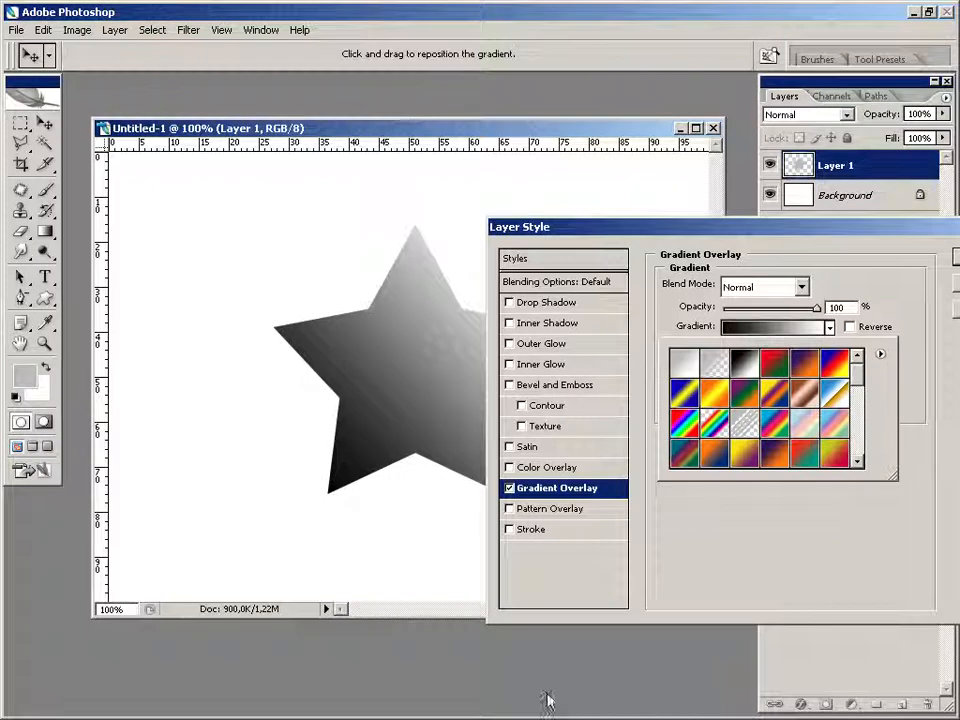
pyautogui.click(924, 381)
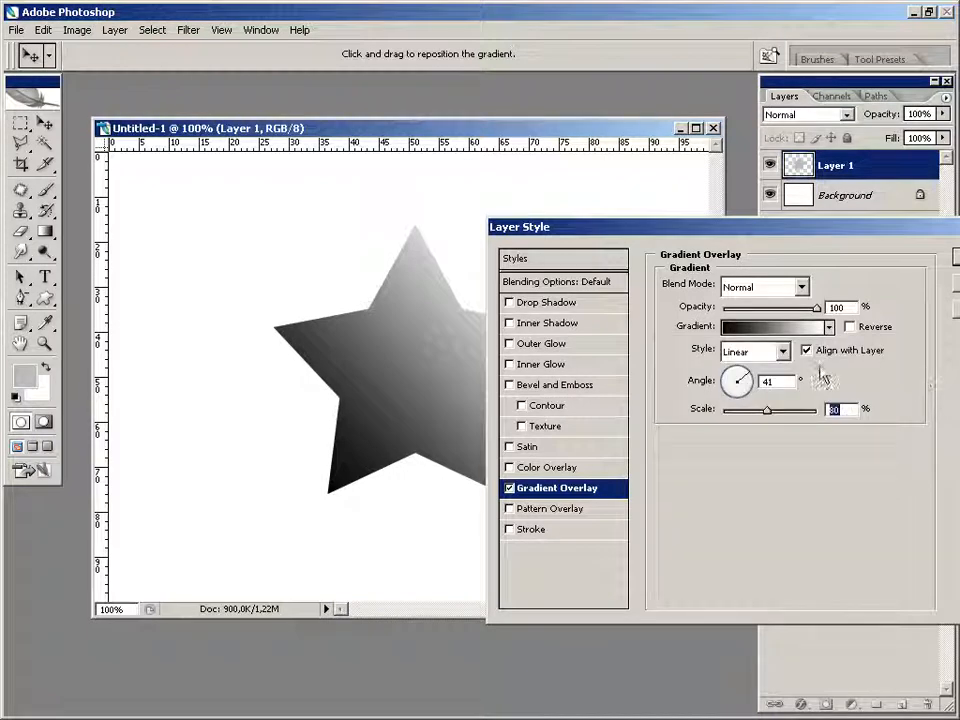
pyautogui.click(509, 488)
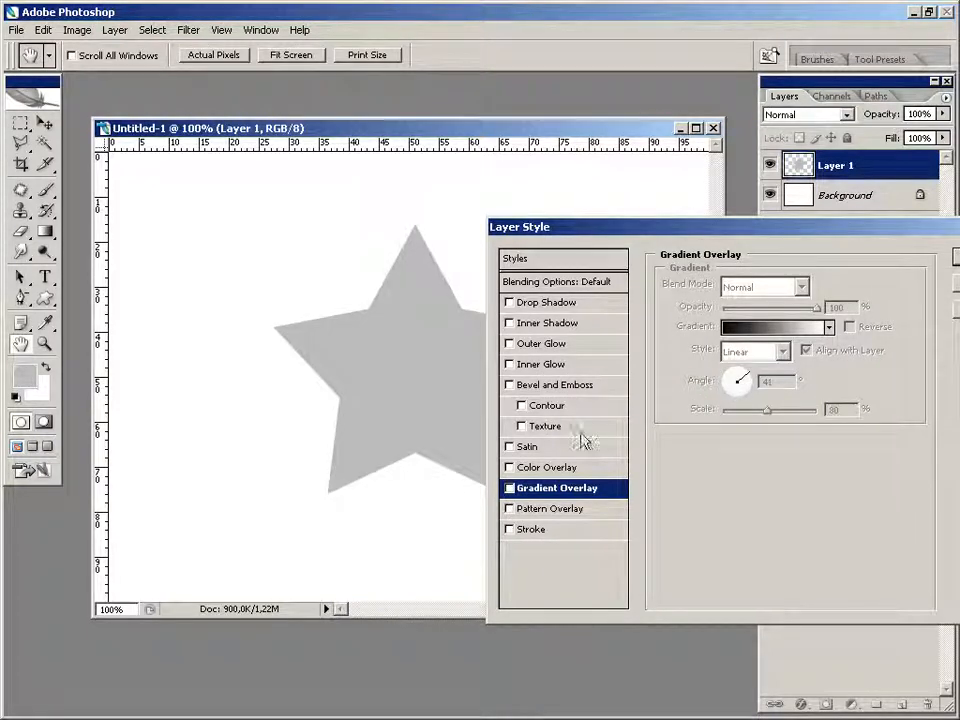
pyautogui.moveTo(916, 236); pyautogui.dragTo(832, 236)
pyautogui.click(909, 285)
pyautogui.press('m')
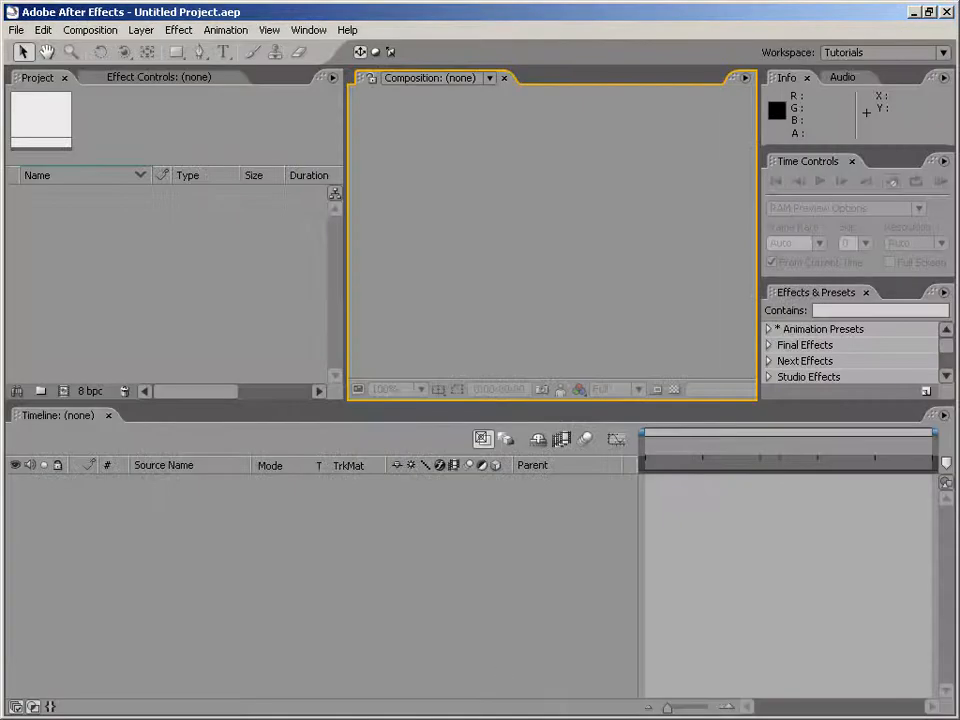
# In After Effects, create a composition named Comp 1 at 640 x 480, square pixels, 25 fps and 0:00:10:00 duration
pyautogui.rightClick(99, 256)
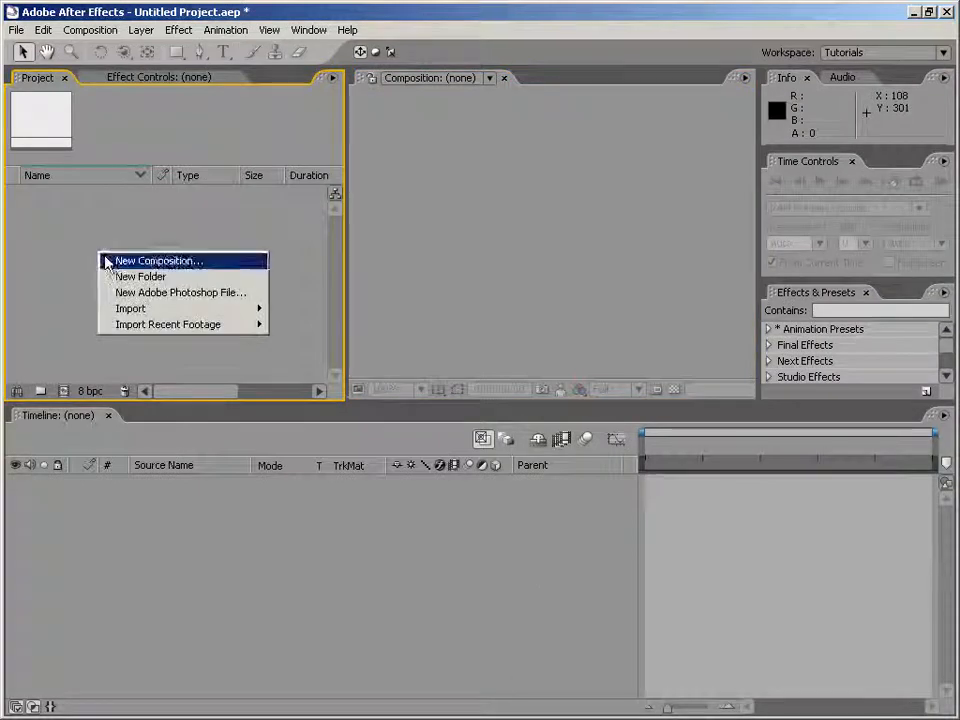
pyautogui.click(159, 259)
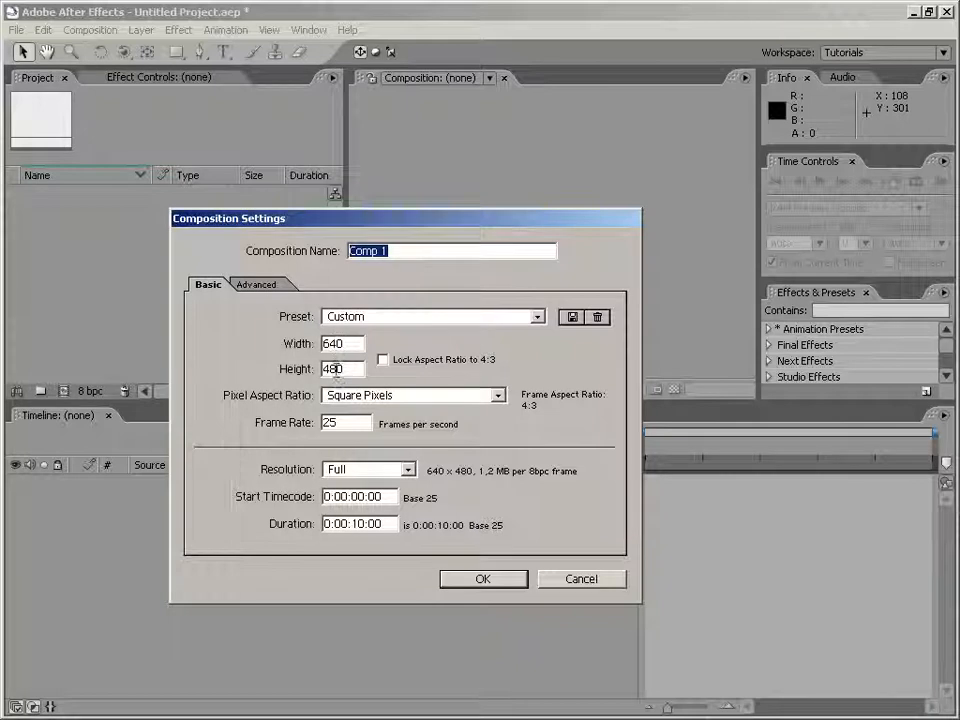
pyautogui.click(483, 582)
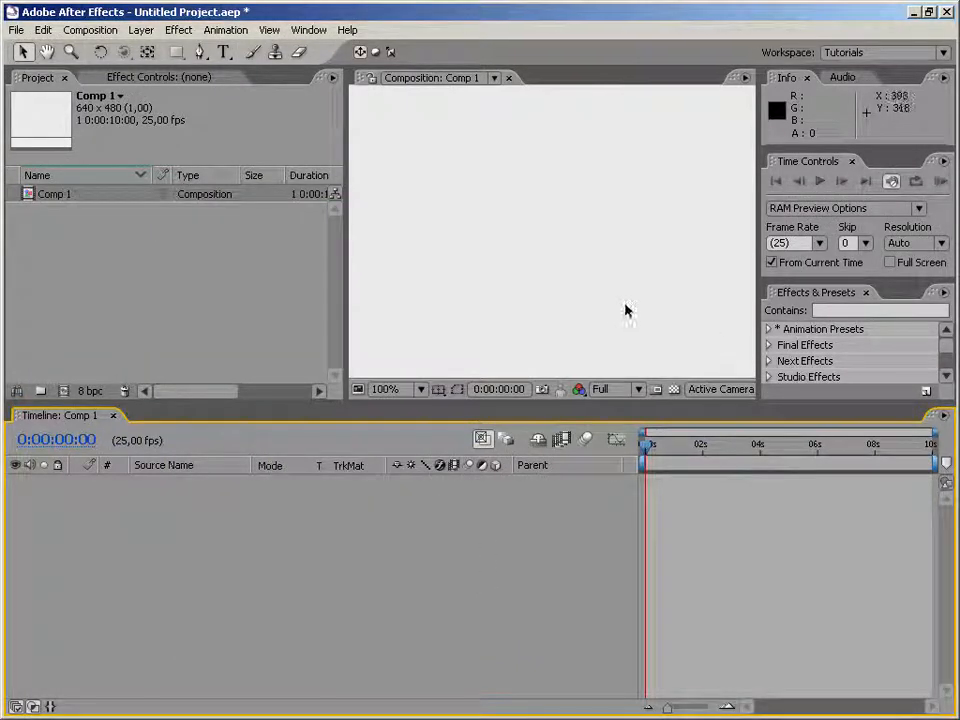
# Create a black solid layer 300 px wide and 200 px high in Comp 1
pyautogui.rightClick(229, 521)
pyautogui.moveTo(255, 533)
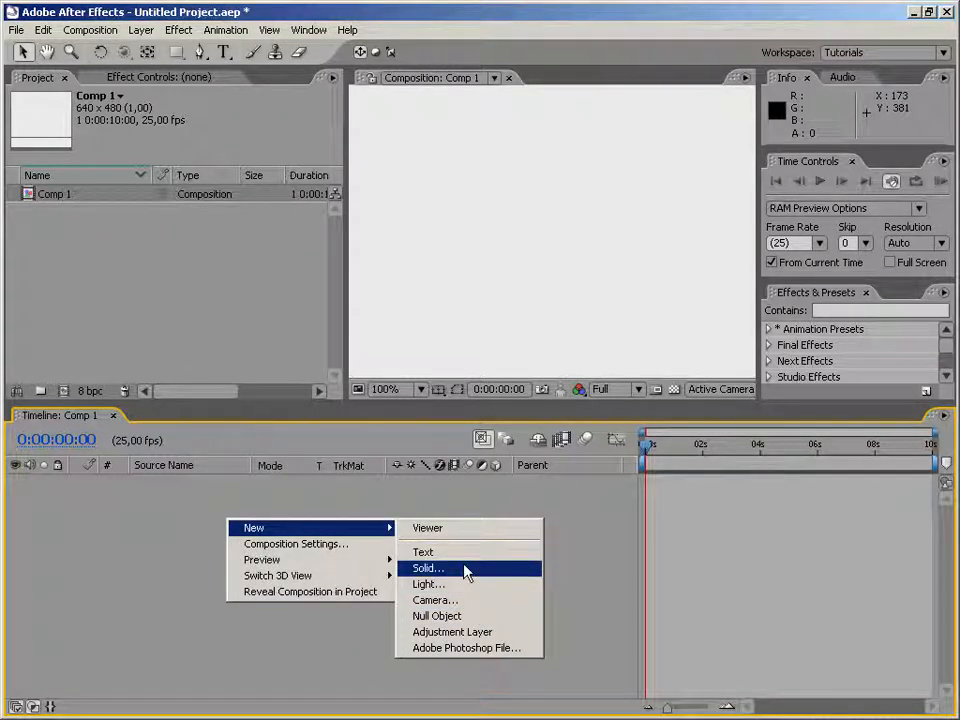
pyautogui.click(466, 570)
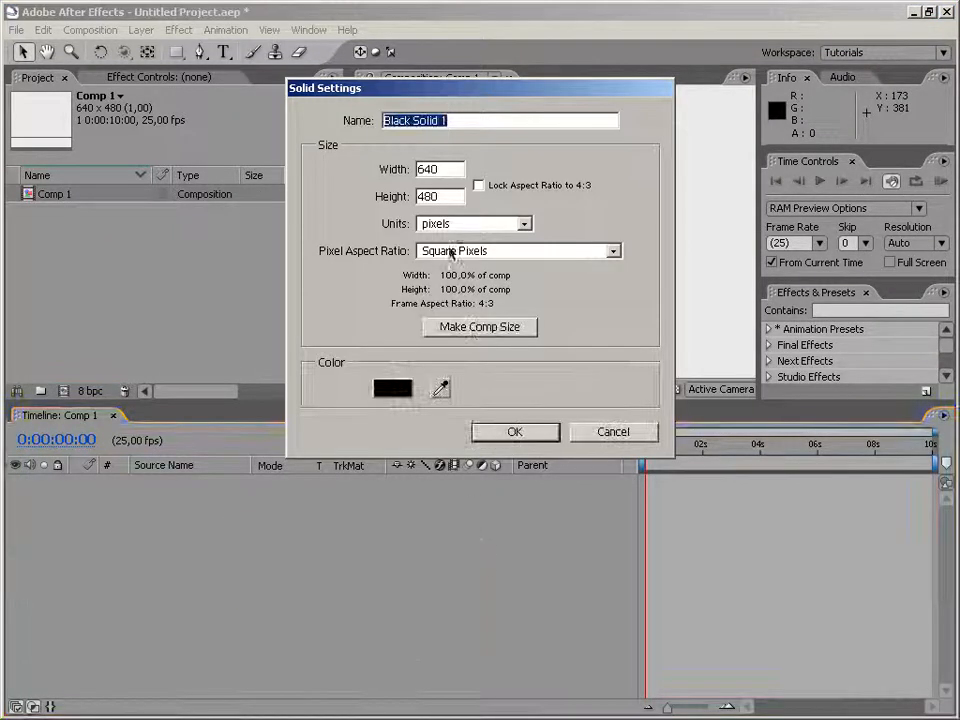
pyautogui.click(453, 170)
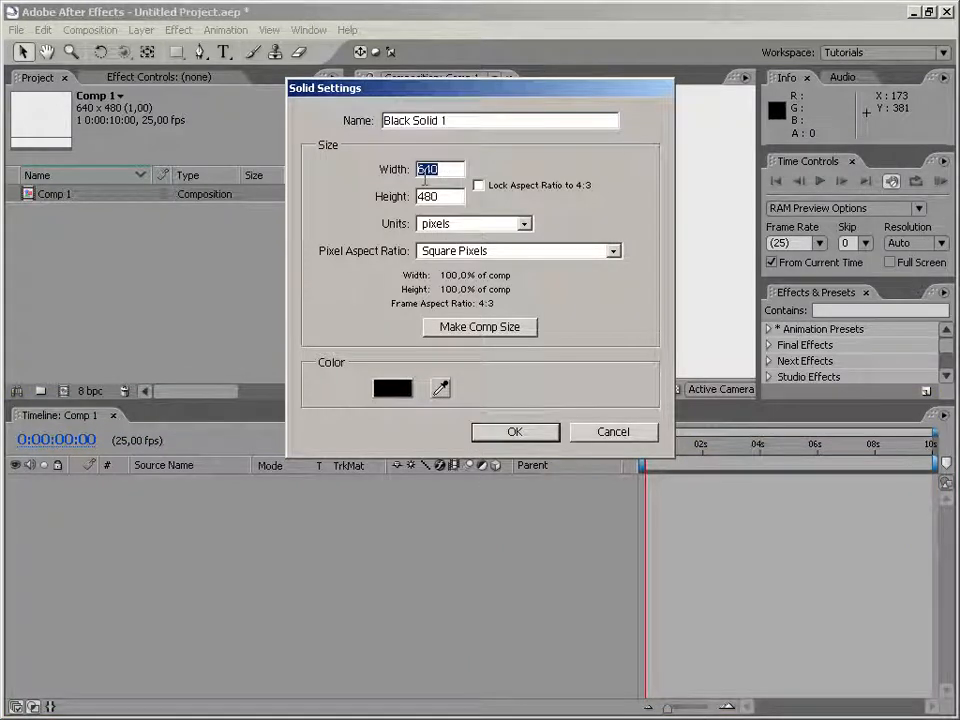
pyautogui.write('300')
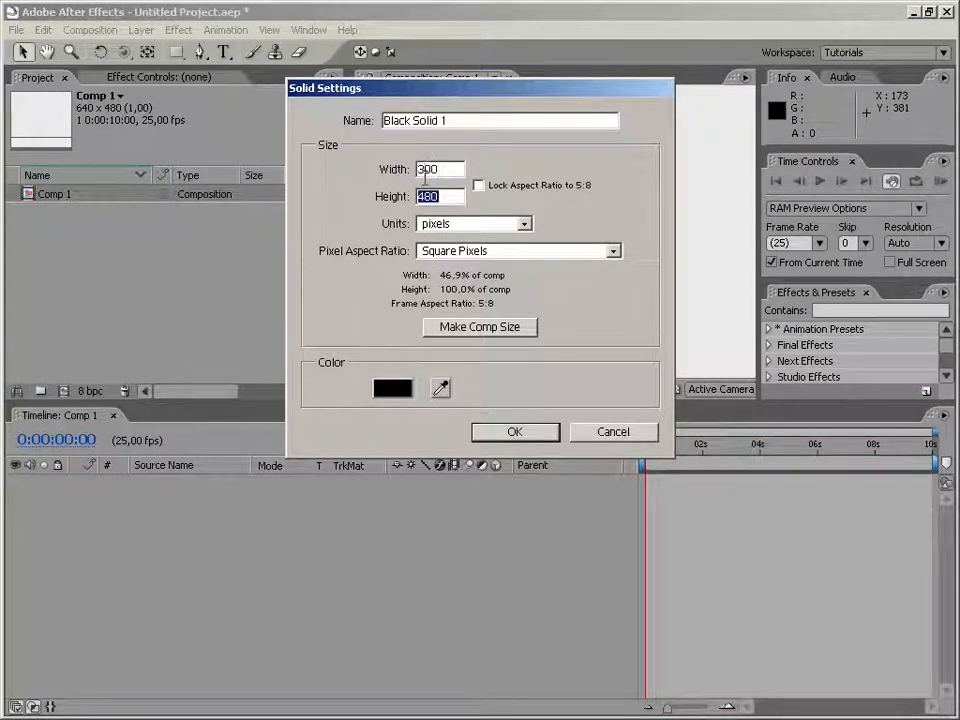
pyautogui.press('Tab')
pyautogui.write('200')
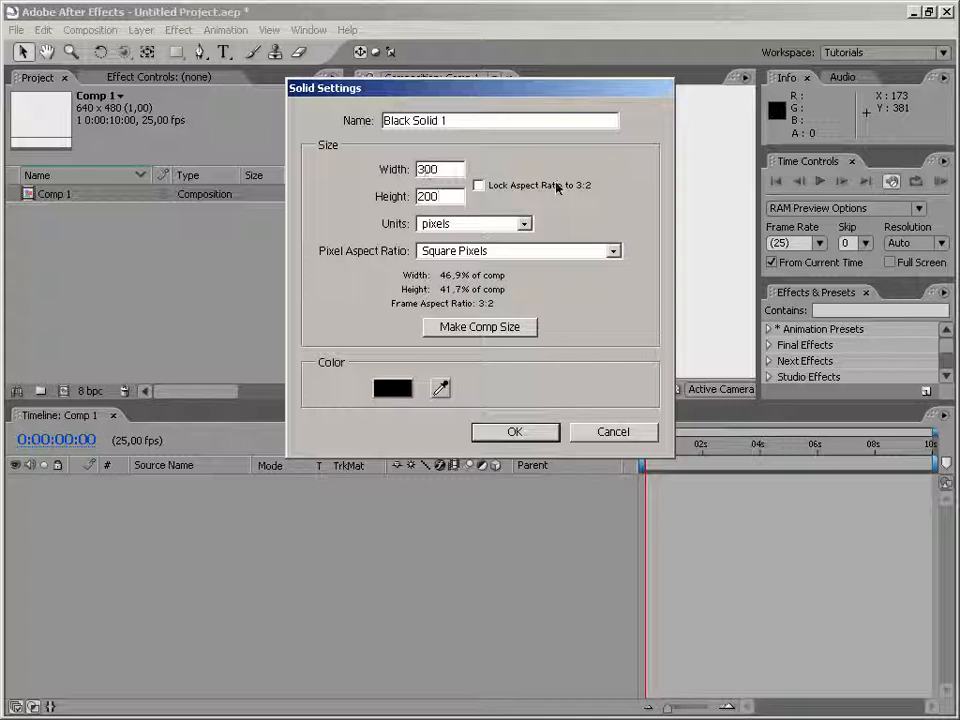
pyautogui.click(503, 432)
# Find the Drop Shadow effect by searching for "drop" and apply it to the black solid
pyautogui.click(545, 270)
pyautogui.click(561, 364)
pyautogui.click(562, 305)
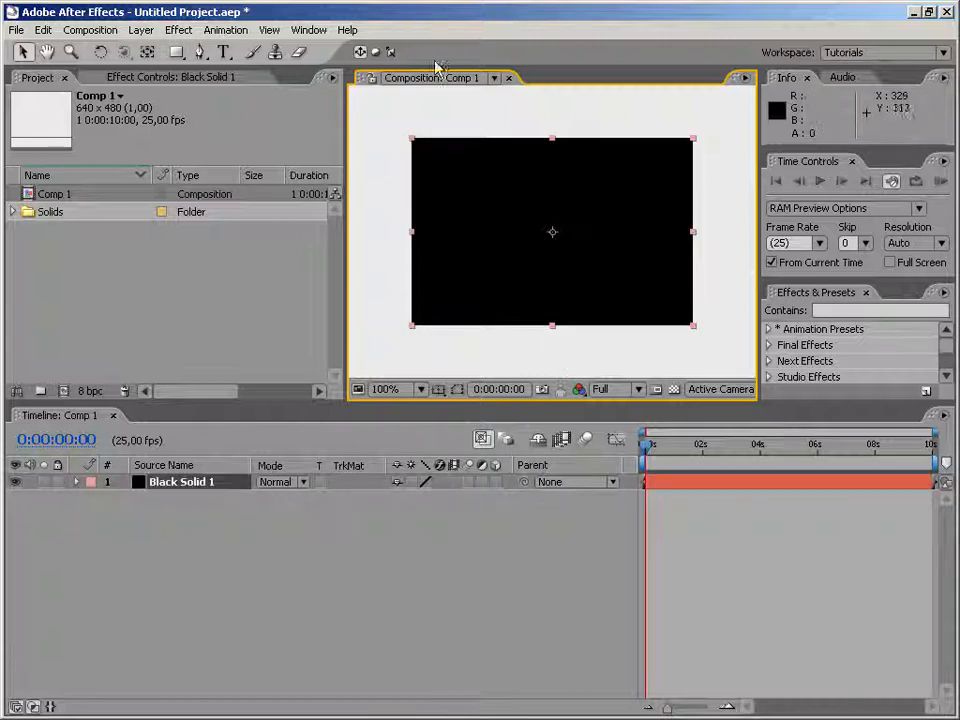
pyautogui.click(876, 310)
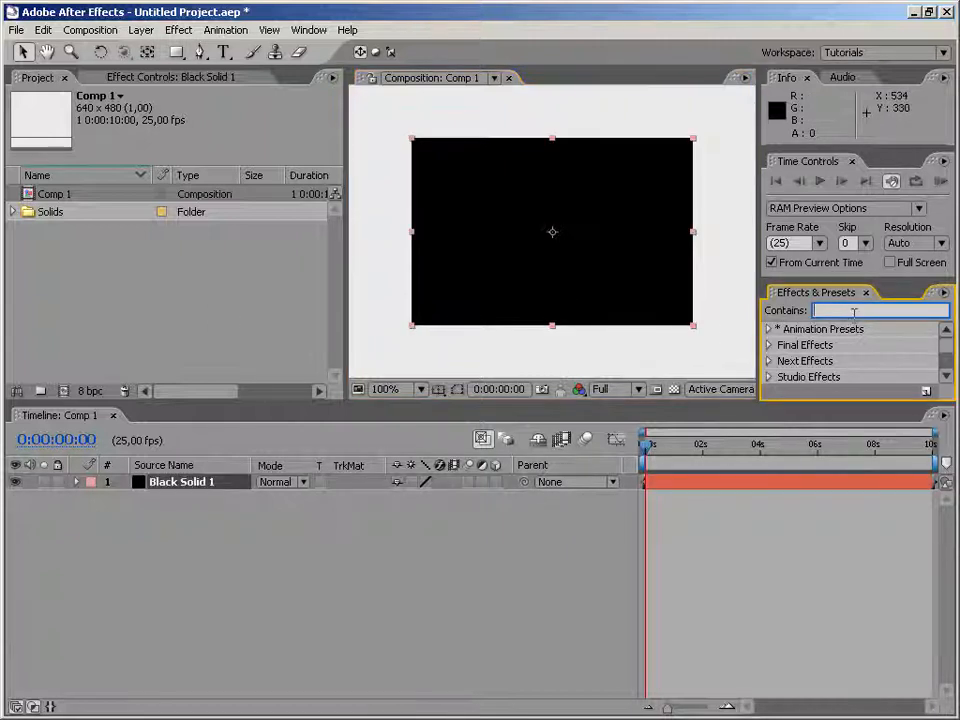
pyautogui.write('drop')
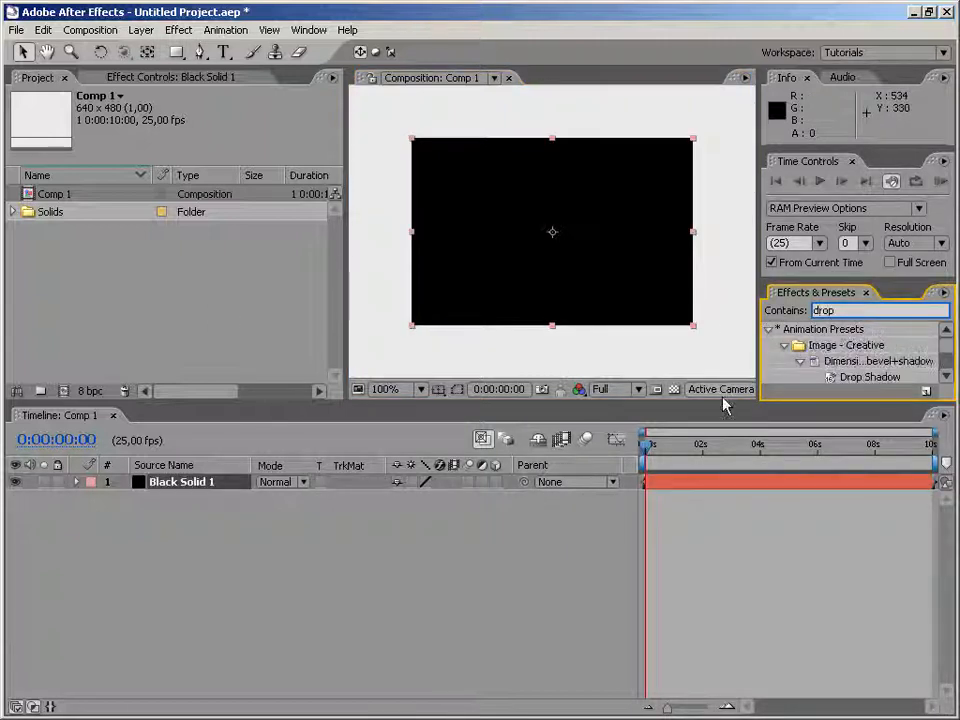
pyautogui.click(769, 330)
pyautogui.scroll(-3, 940, 360)
pyautogui.moveTo(830, 343); pyautogui.dragTo(596, 295)
pyautogui.click(504, 354)
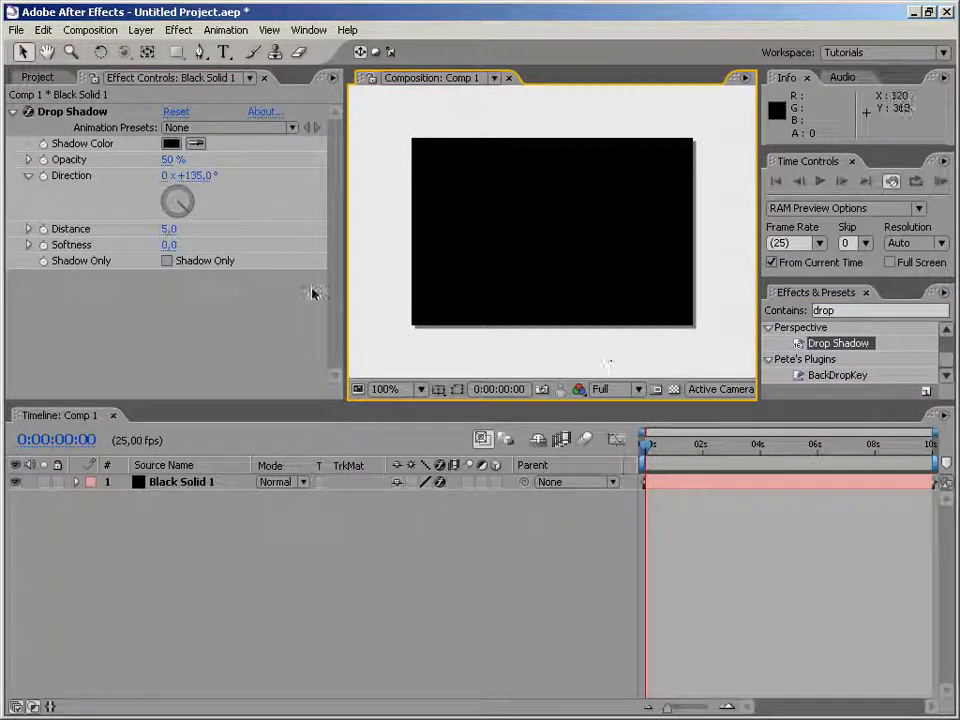
# Set the solid's drop shadow to 48% opacity, -315° direction, 25 distance and 72 softness
pyautogui.moveTo(170, 159); pyautogui.dragTo(100, 160)
pyautogui.moveTo(187, 207); pyautogui.dragTo(199, 271)
pyautogui.moveTo(169, 233); pyautogui.dragTo(196, 188)
pyautogui.moveTo(169, 244); pyautogui.dragTo(202, 226)
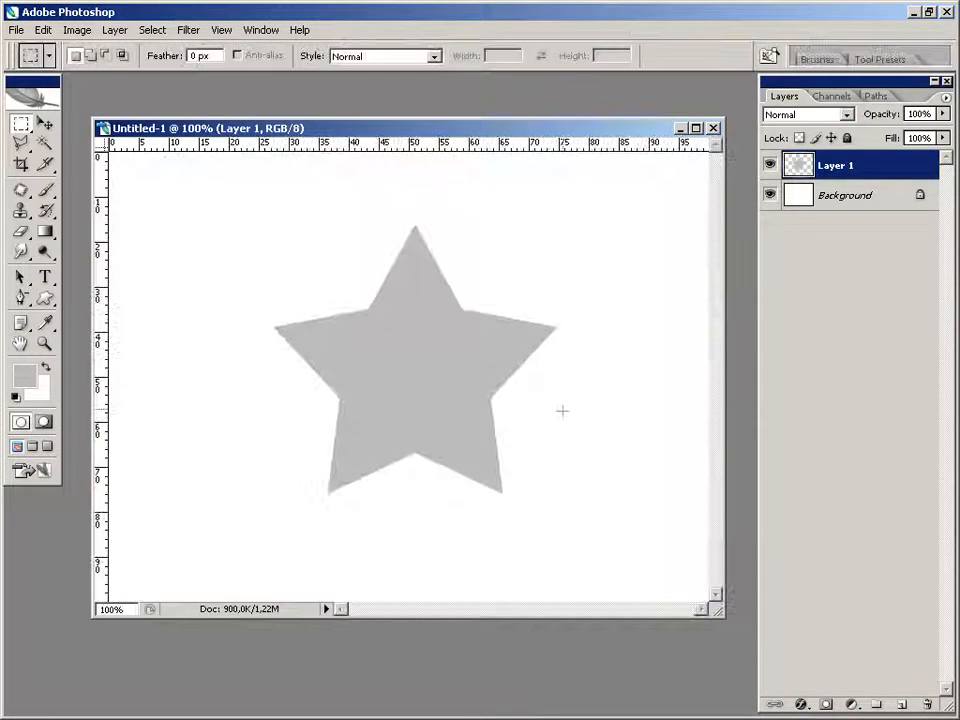
# In Photoshop, try a drop shadow with 33% spread and 133 px size on the star layer, then discard it
pyautogui.rightClick(828, 168)
pyautogui.click(838, 199)
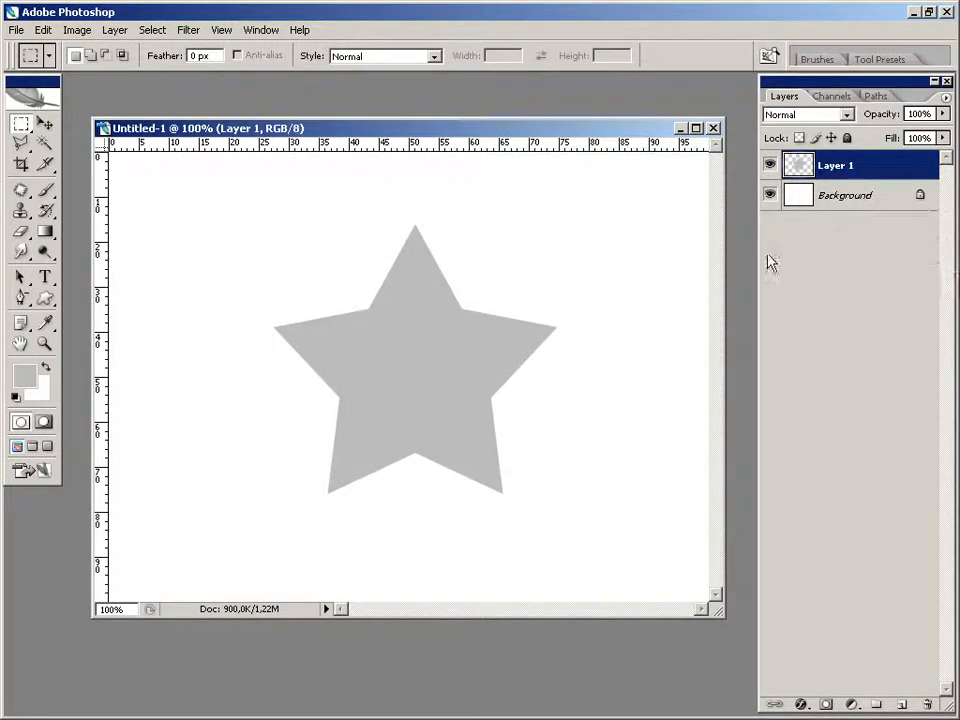
pyautogui.click(470, 305)
pyautogui.moveTo(646, 409); pyautogui.dragTo(692, 409)
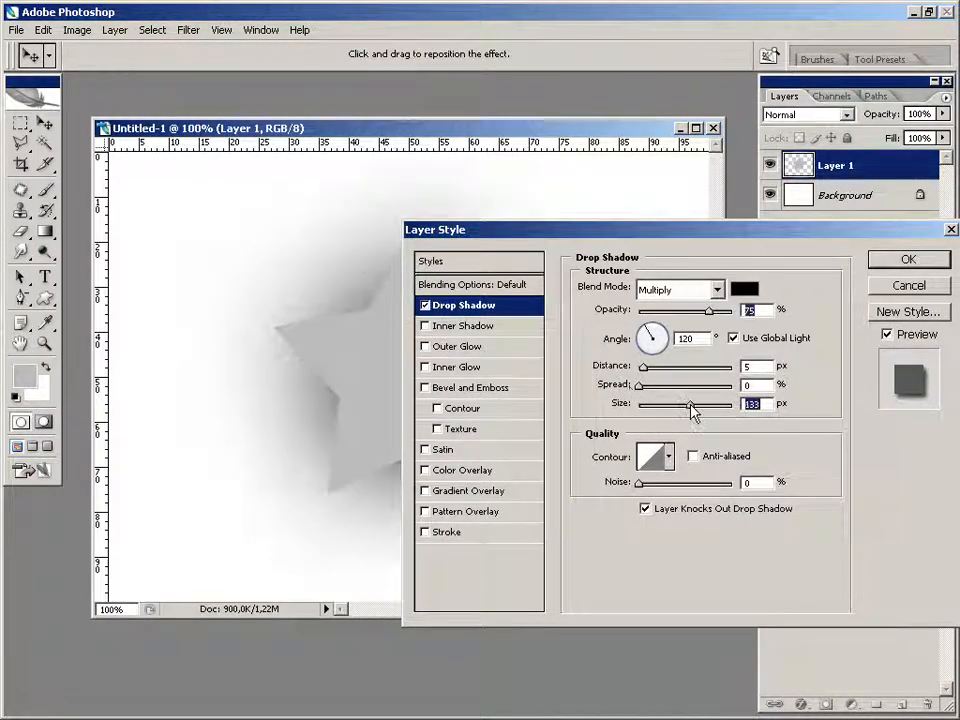
pyautogui.moveTo(666, 232); pyautogui.dragTo(726, 267)
pyautogui.moveTo(698, 421); pyautogui.dragTo(728, 421)
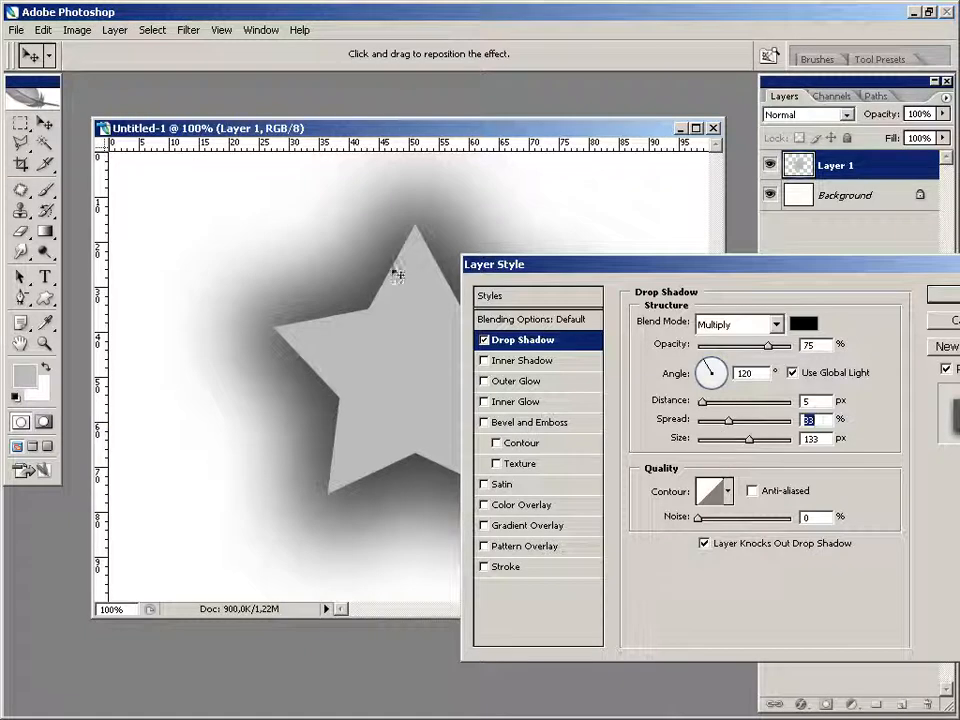
pyautogui.press('Escape')
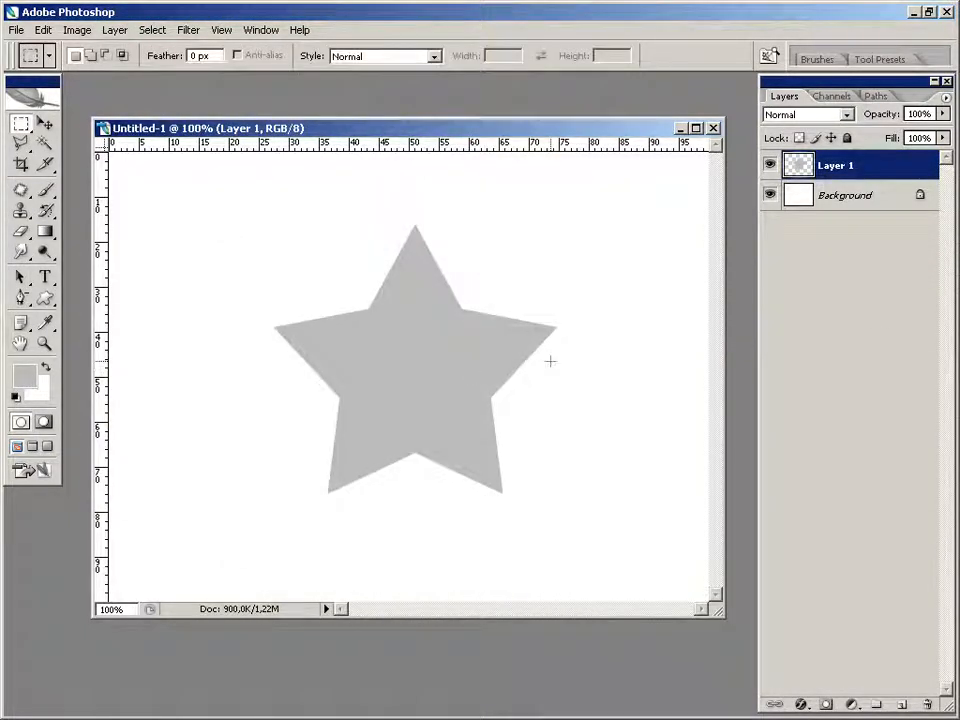
# Apply a drop shadow to the star layer with increased size and distance
pyautogui.rightClick(818, 170)
pyautogui.click(833, 192)
pyautogui.click(484, 340)
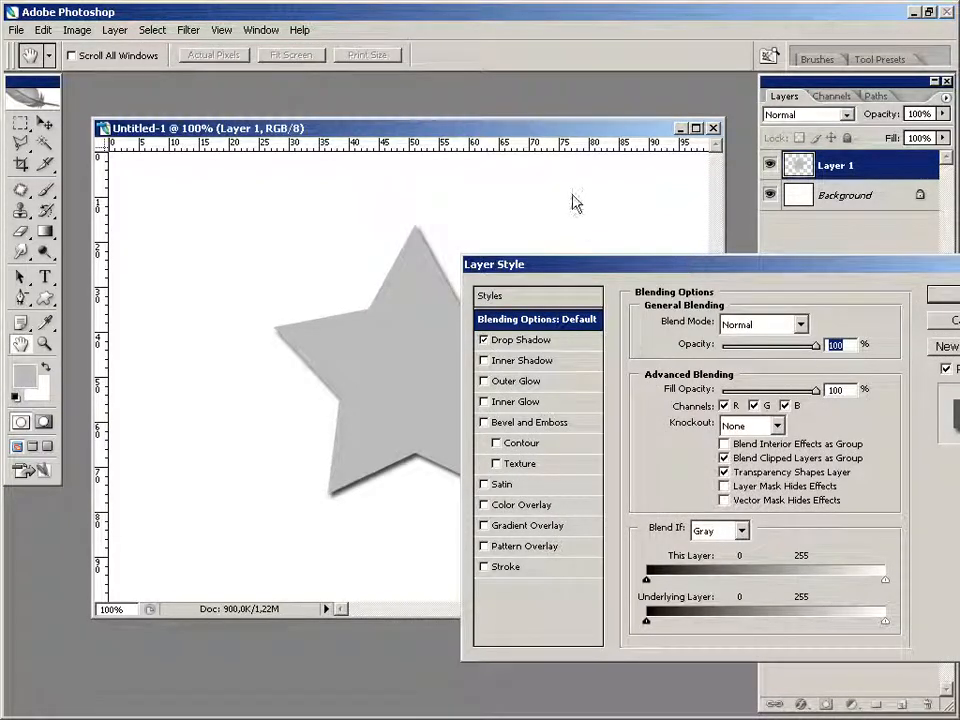
pyautogui.moveTo(618, 264); pyautogui.dragTo(225, 67)
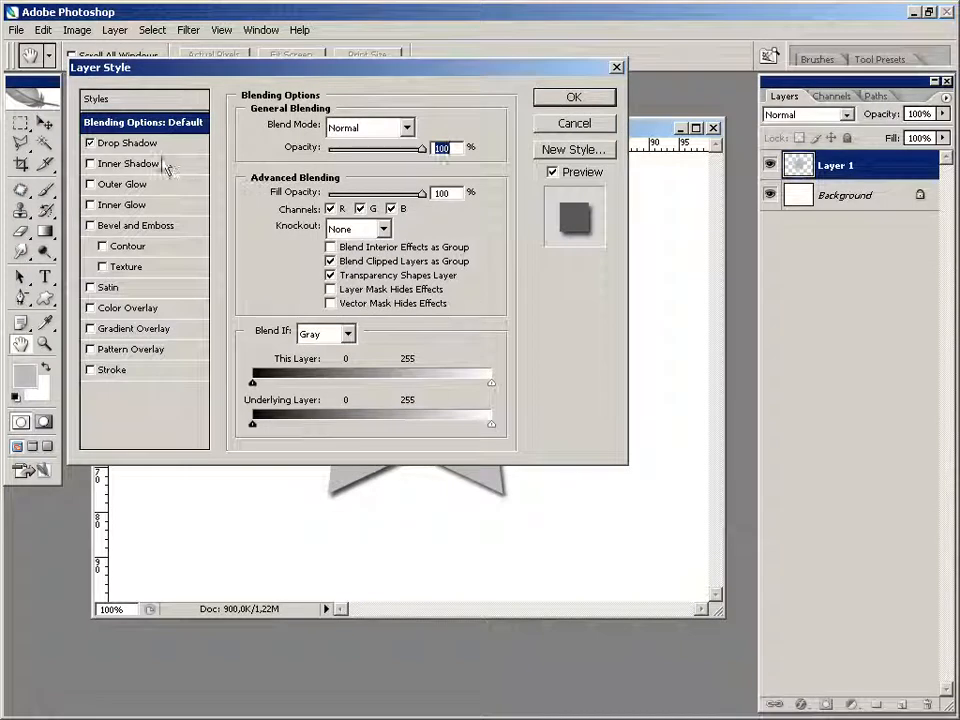
pyautogui.click(154, 143)
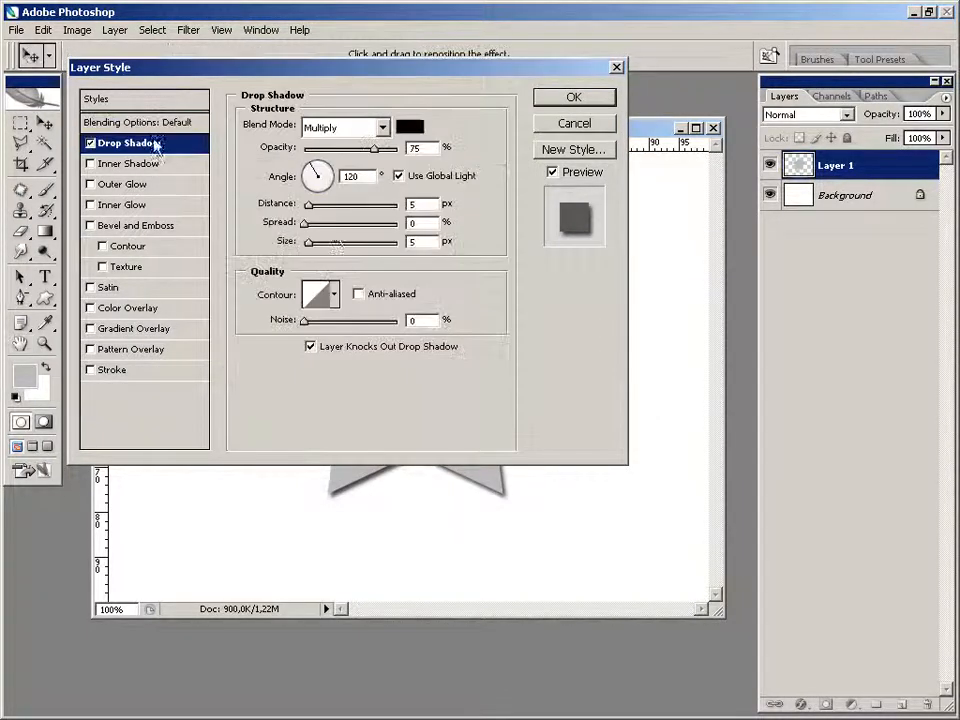
pyautogui.moveTo(305, 239); pyautogui.dragTo(347, 204)
pyautogui.click(573, 97)
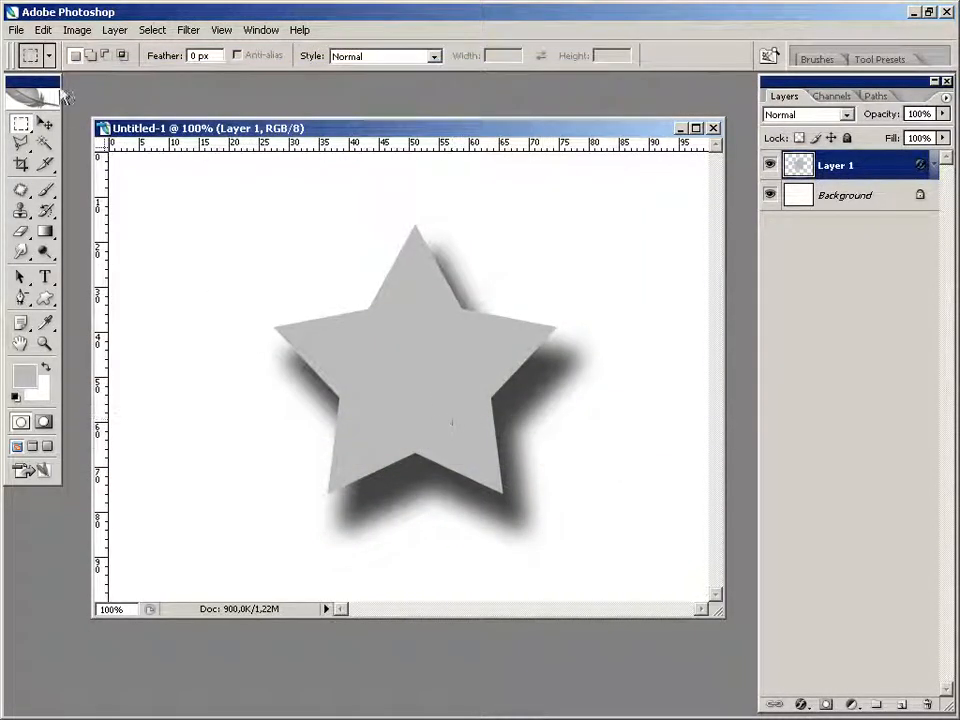
# Save the document as dropshadow.psd in the Simulating Photoshop folder, with layers kept
pyautogui.click(17, 30)
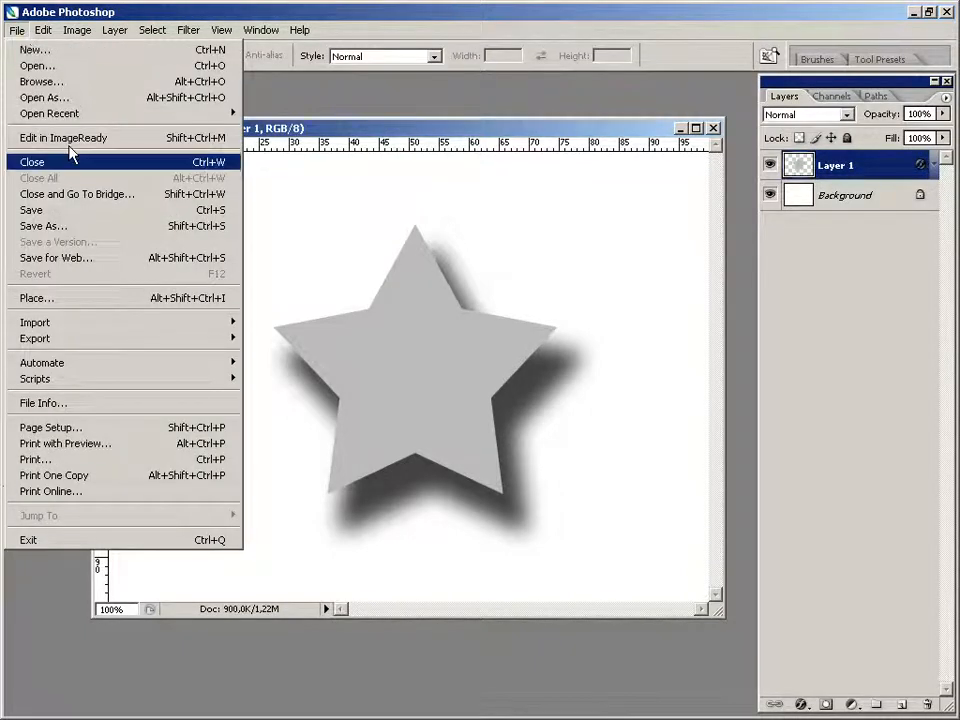
pyautogui.click(86, 225)
pyautogui.click(592, 446)
pyautogui.moveTo(592, 446); pyautogui.dragTo(487, 451)
pyautogui.write('dropshadow.psd')
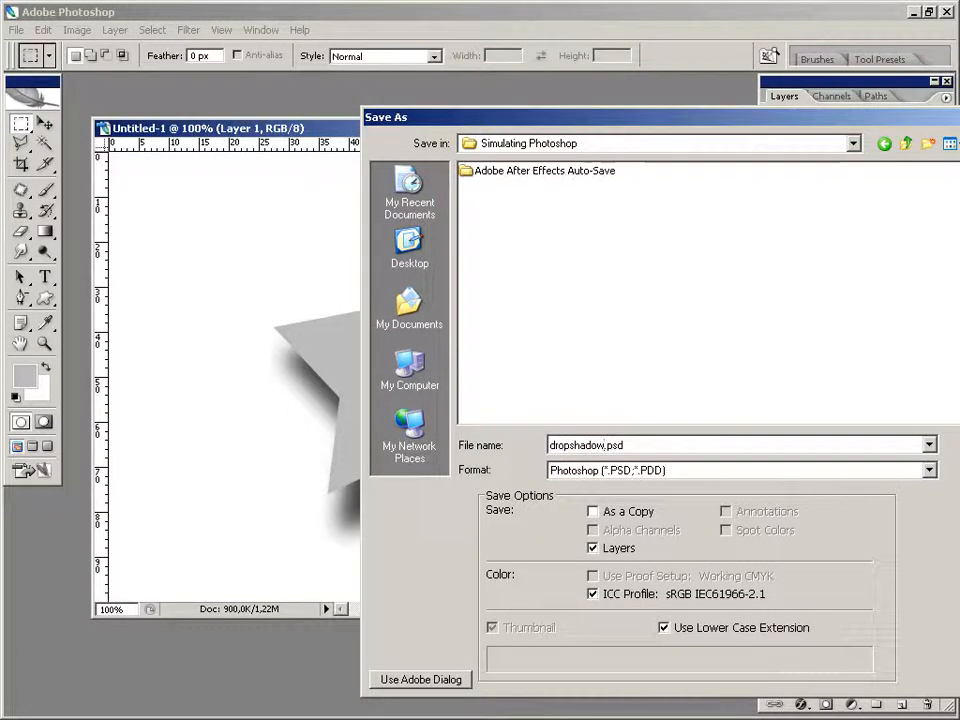
pyautogui.press('Return')
pyautogui.click(687, 199)
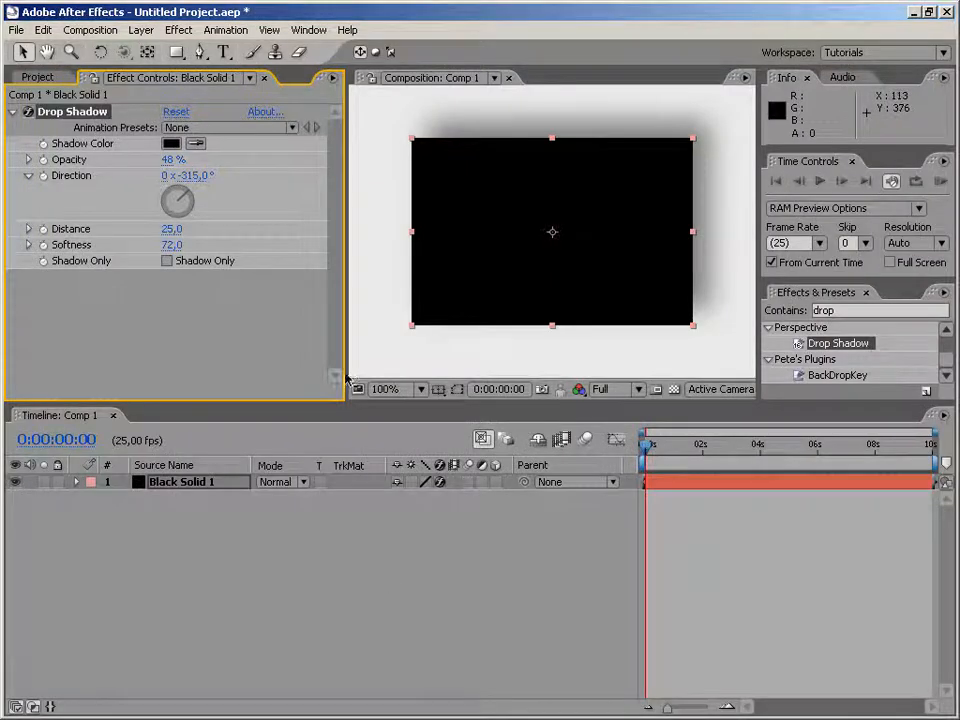
# In After Effects, delete the black solid layer from Comp 1
pyautogui.click(188, 528)
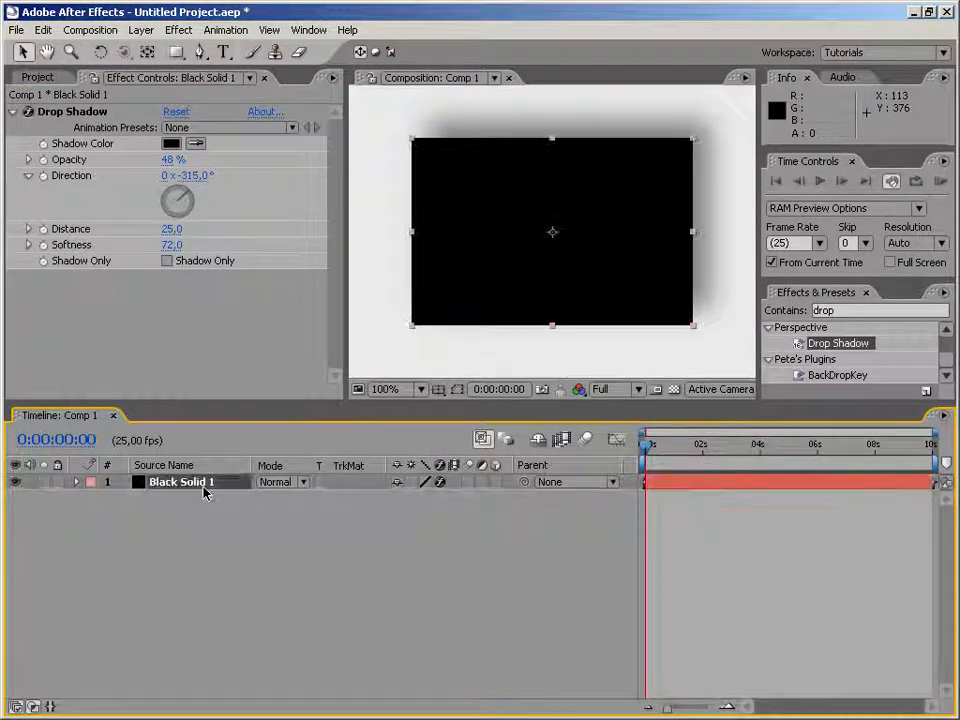
pyautogui.press('Delete')
# Import dropshadow.psd as a Composition and open the imported dropshadow composition
pyautogui.click(37, 77)
pyautogui.doubleClick(114, 260)
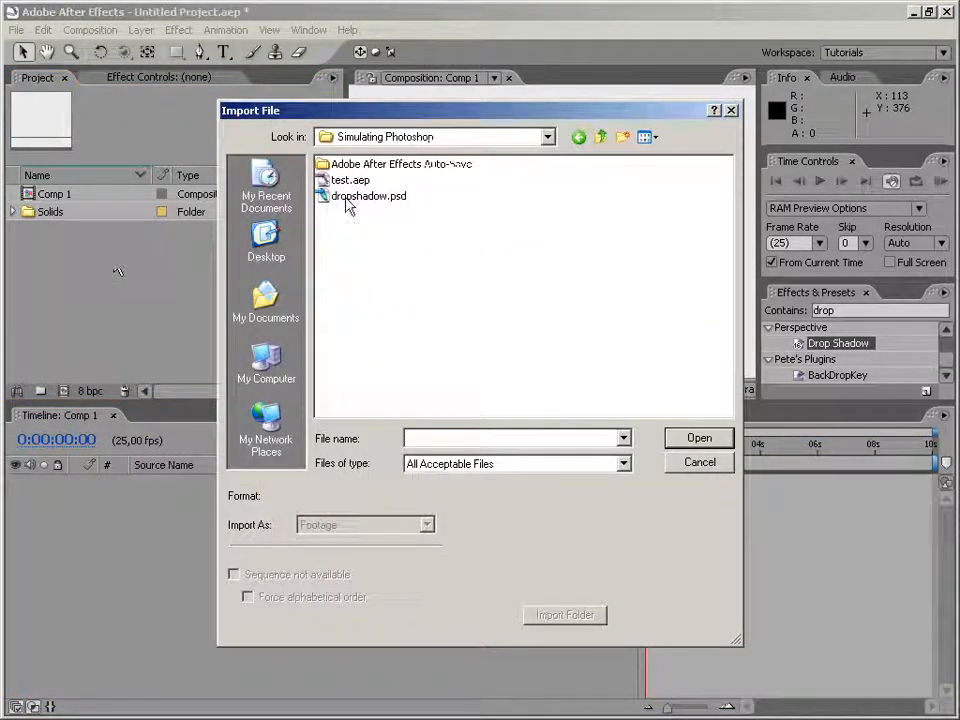
pyautogui.click(348, 198)
pyautogui.click(389, 527)
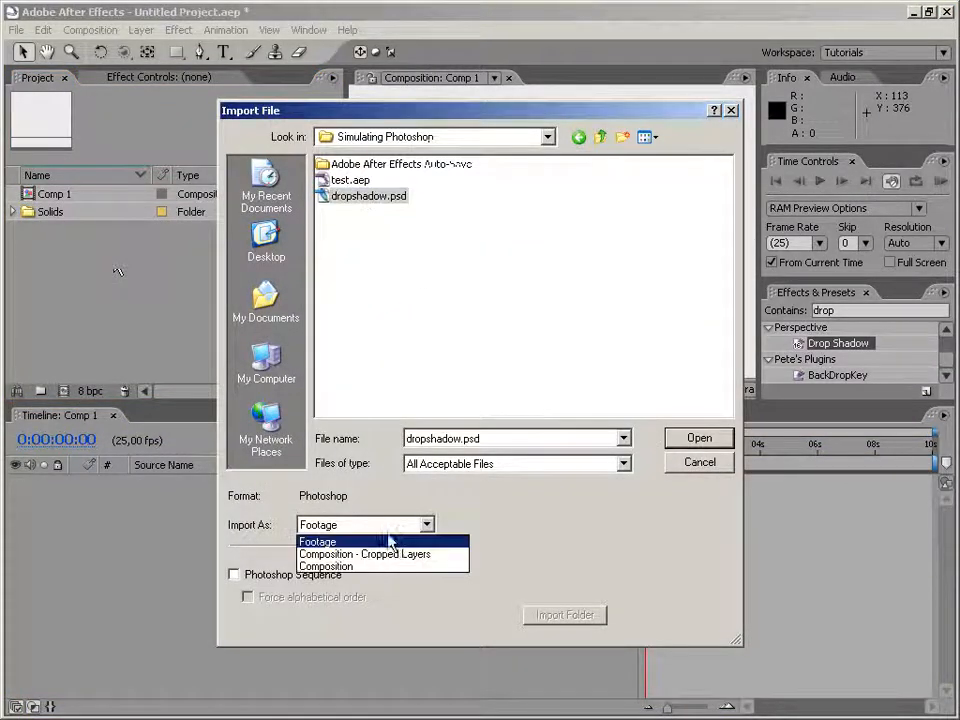
pyautogui.click(376, 567)
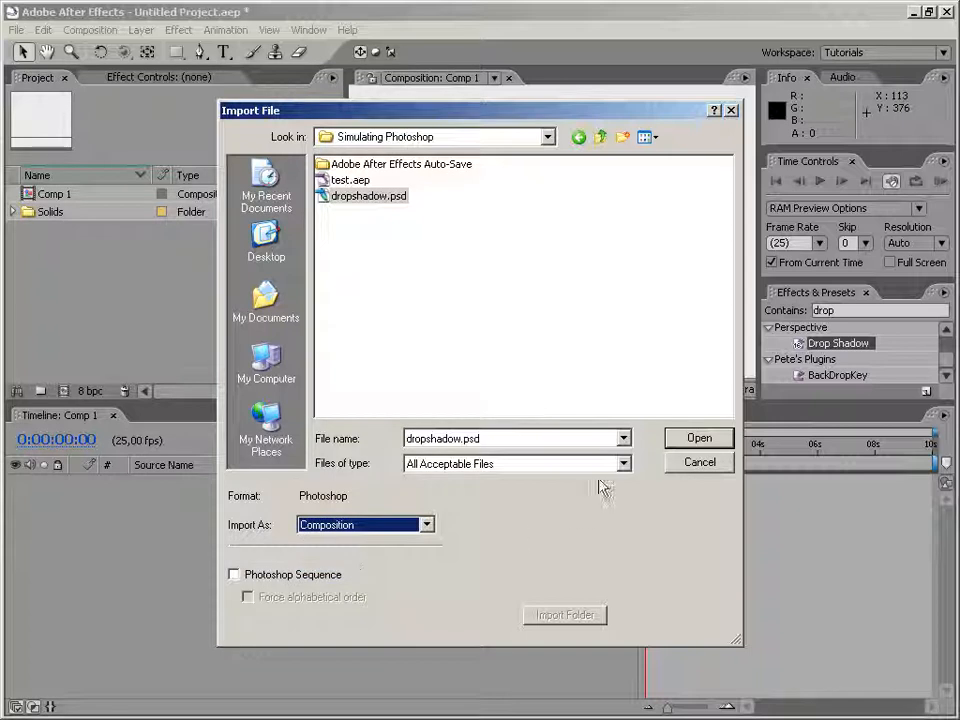
pyautogui.click(699, 438)
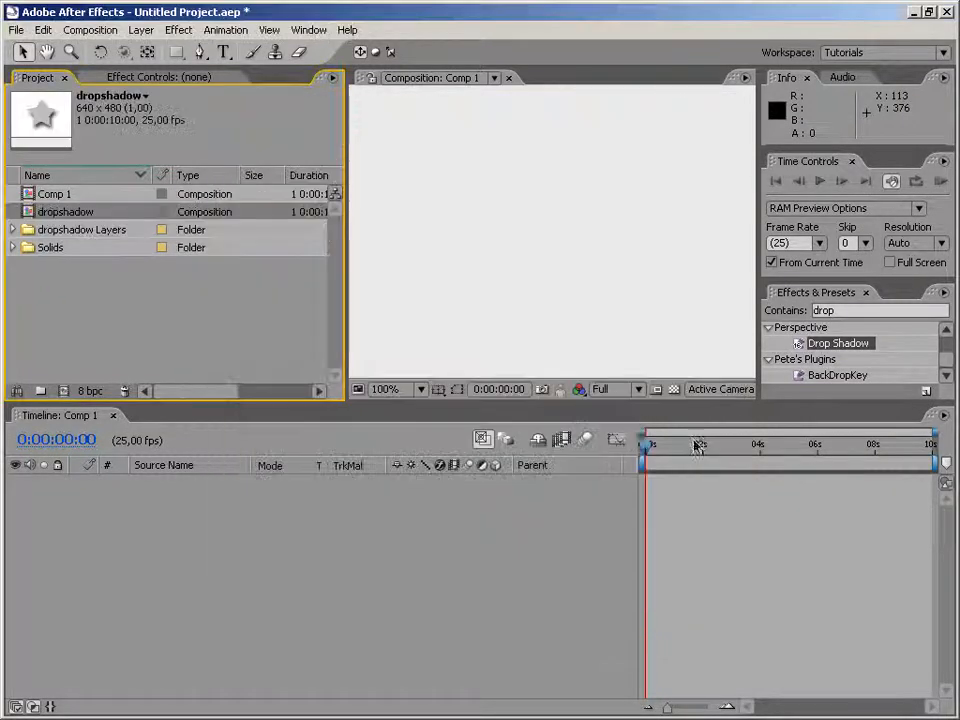
pyautogui.doubleClick(30, 215)
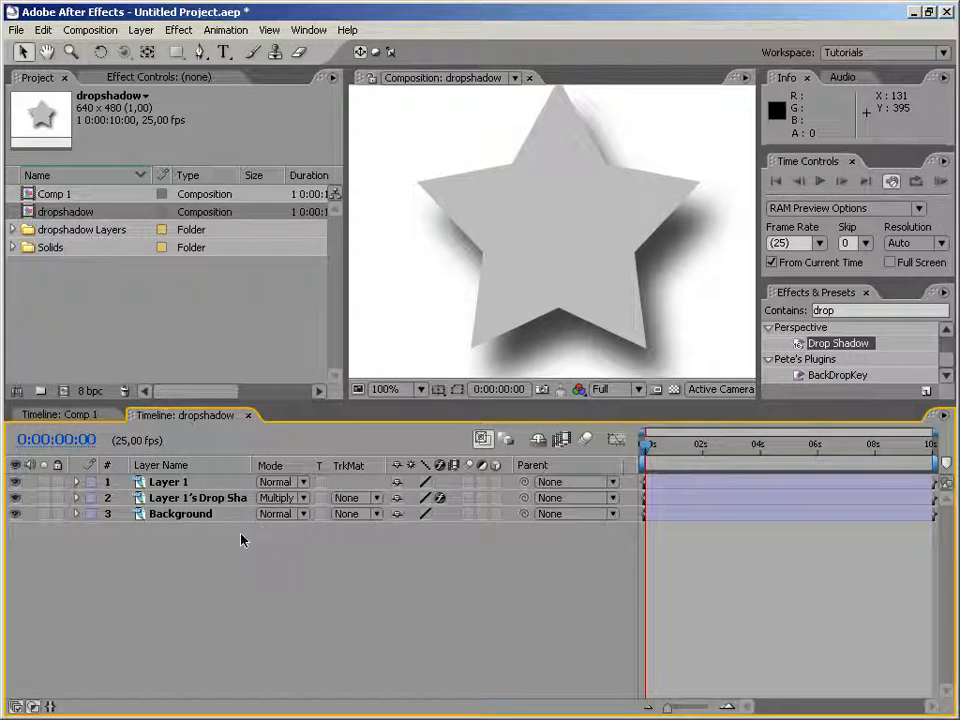
# Turn on the transparency grid and toggle the Background layer's visibility to inspect the composition
pyautogui.click(170, 517)
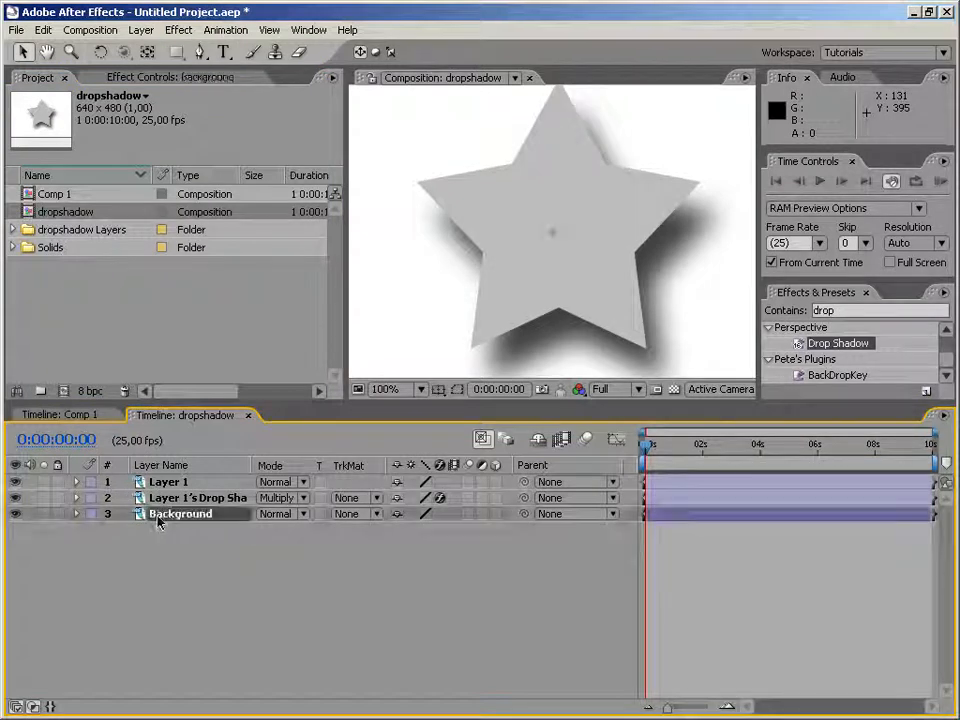
pyautogui.click(12, 527)
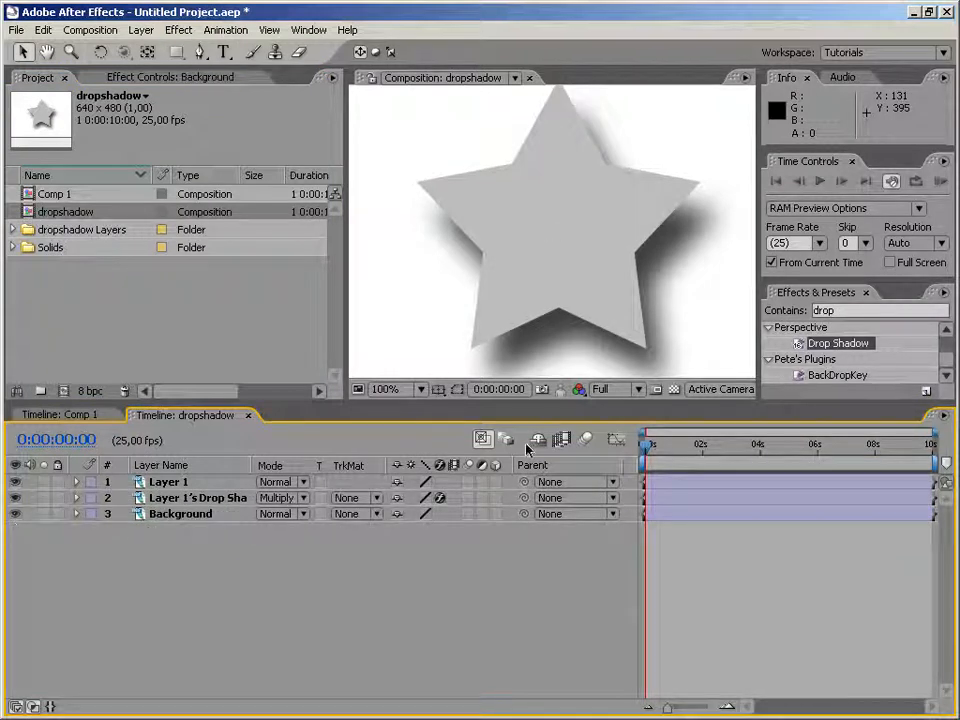
pyautogui.click(673, 389)
pyautogui.click(15, 513)
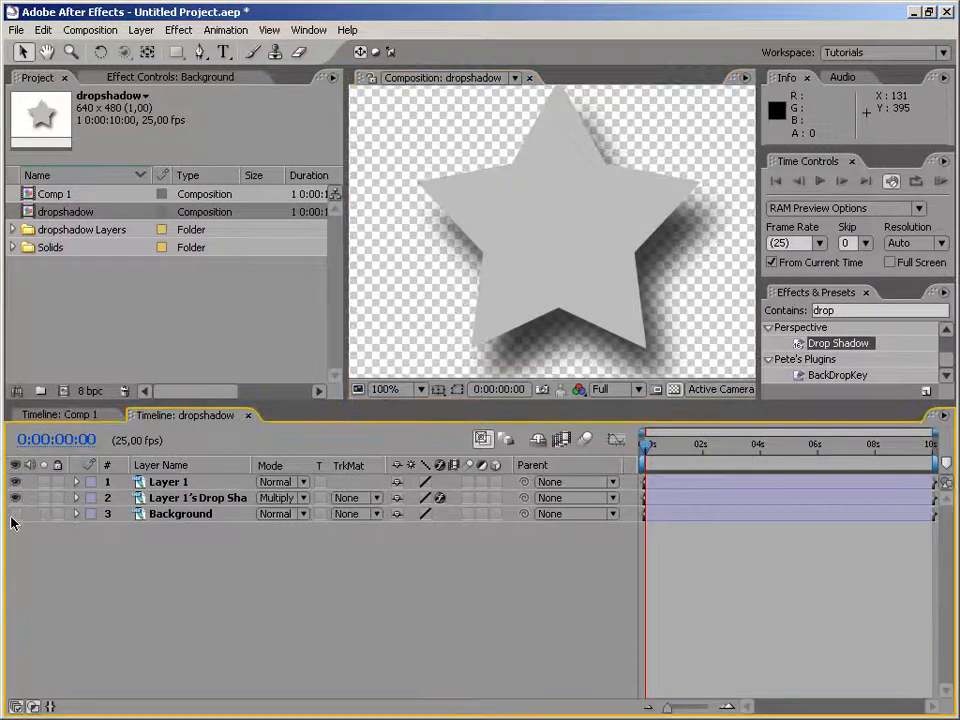
pyautogui.click(13, 516)
pyautogui.click(13, 516)
pyautogui.click(13, 516)
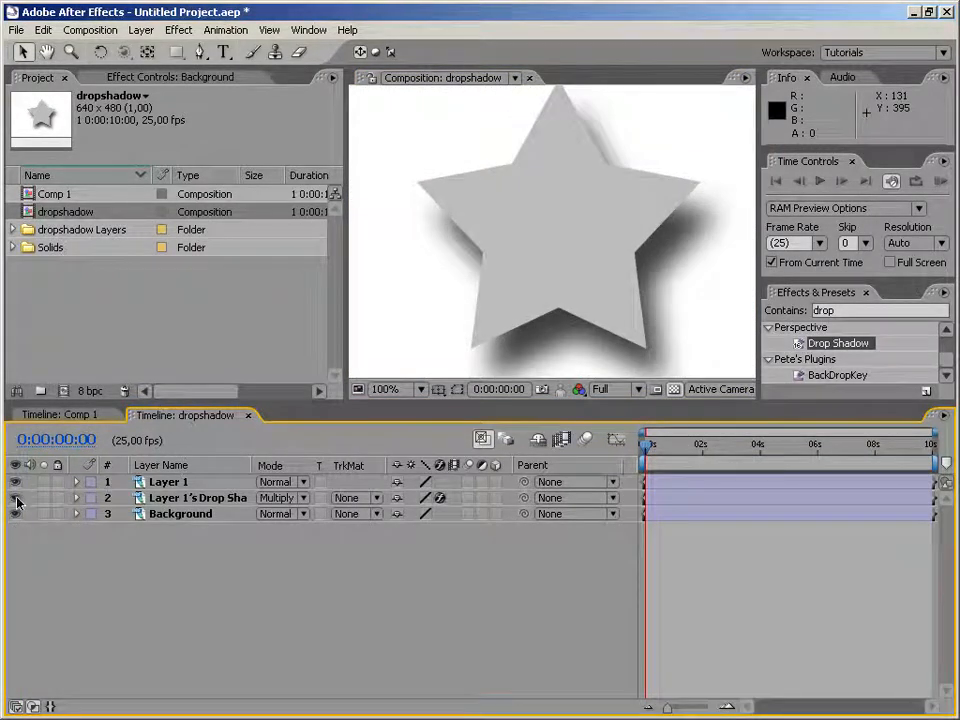
# Toggle the drop shadow layer and Layer 1, leave Layer 1 hidden, and select the drop shadow layer
pyautogui.click(14, 499)
pyautogui.click(14, 499)
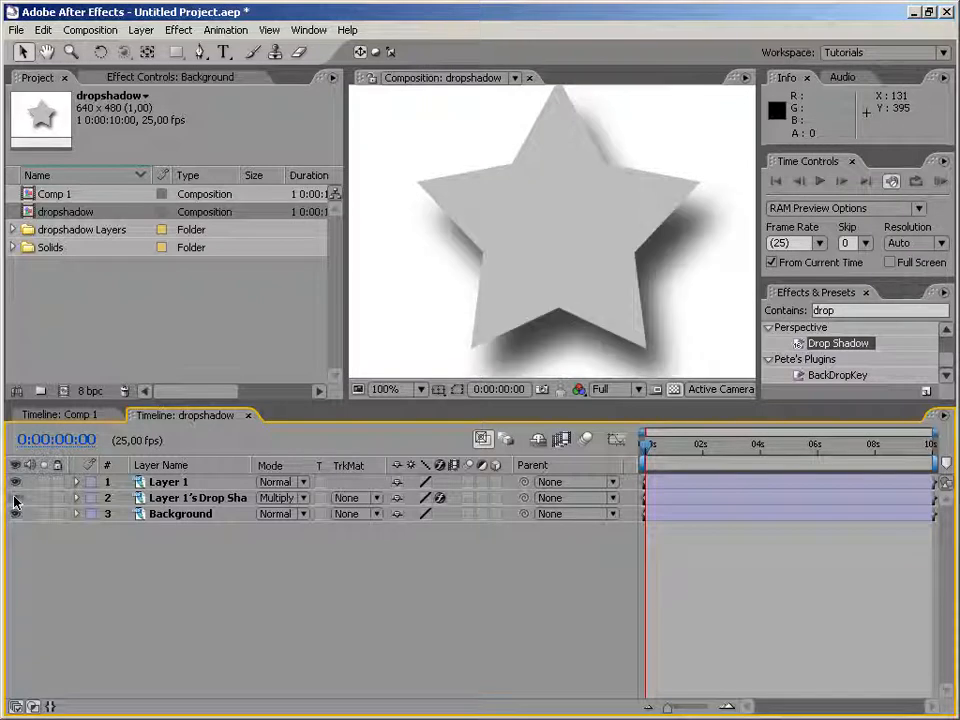
pyautogui.click(14, 484)
pyautogui.click(14, 484)
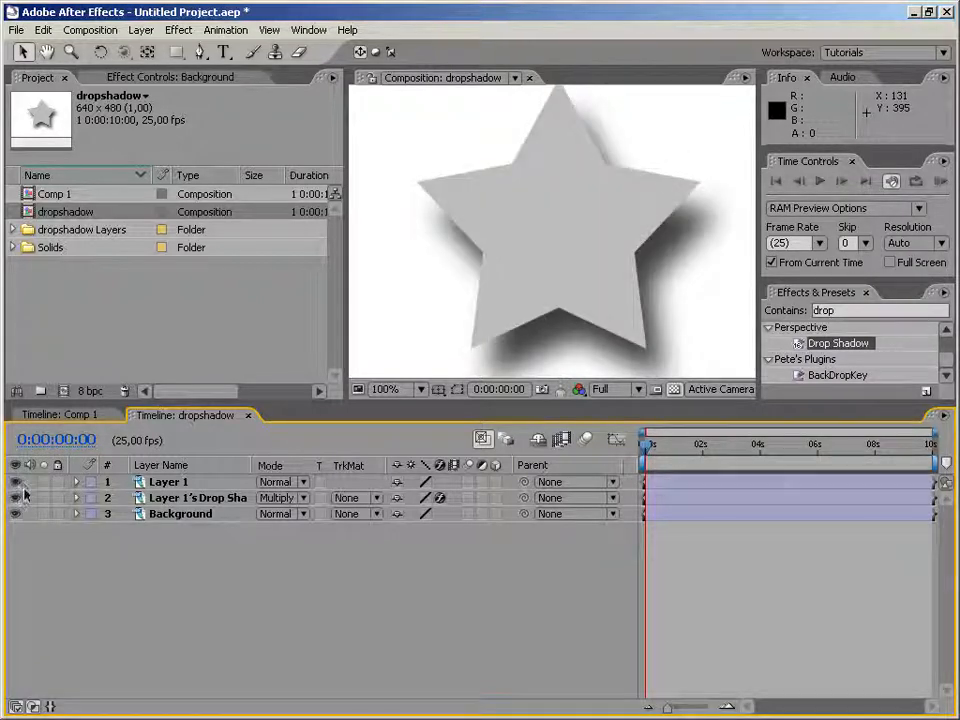
pyautogui.click(15, 484)
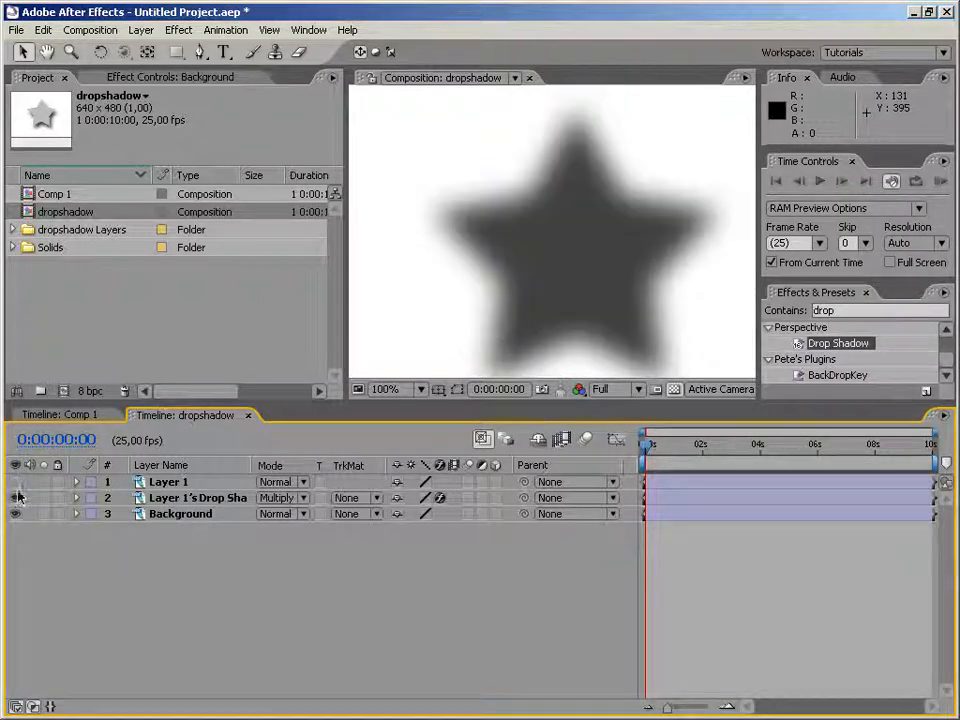
pyautogui.click(196, 498)
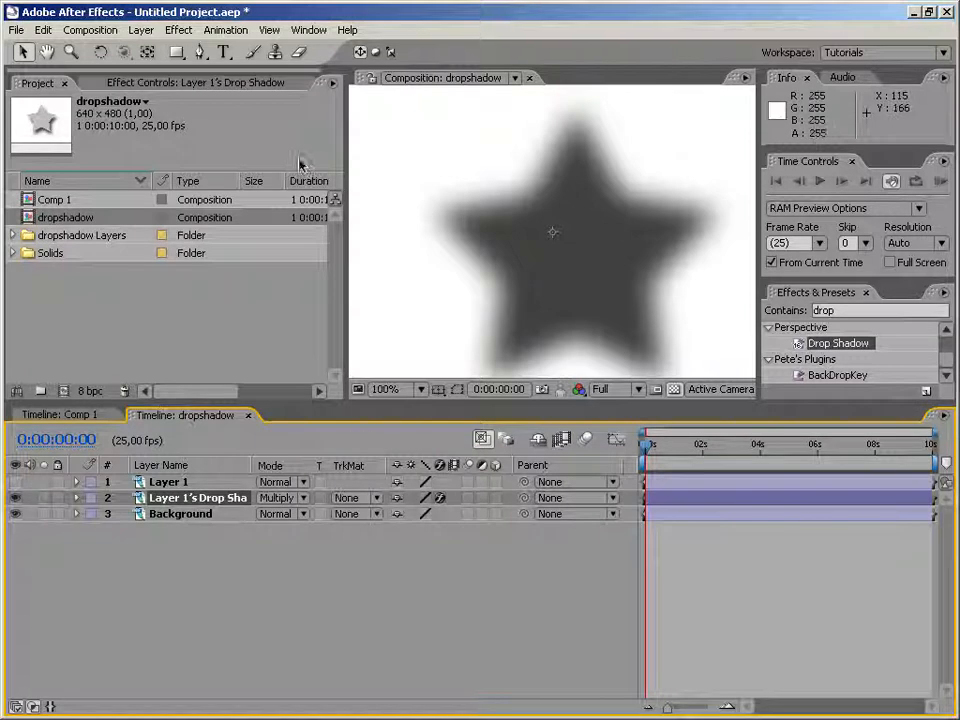
# Examine the Photoshop Drop Shadow effect's settings on the shadow layer, check the Effect listing for it, and compare with the star in Photoshop
pyautogui.click(246, 84)
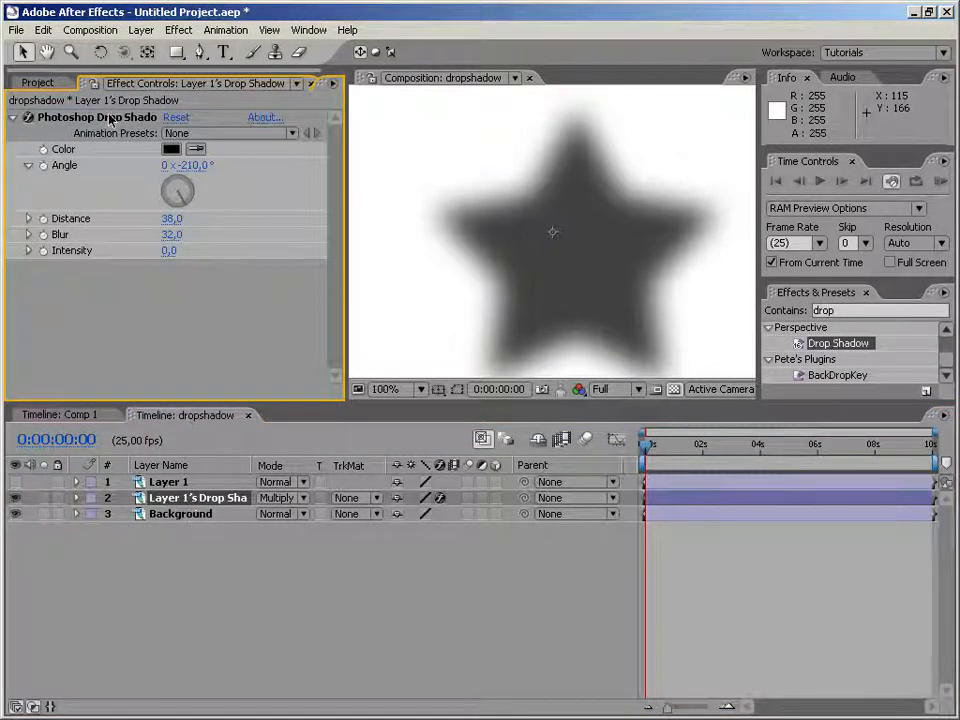
pyautogui.click(173, 505)
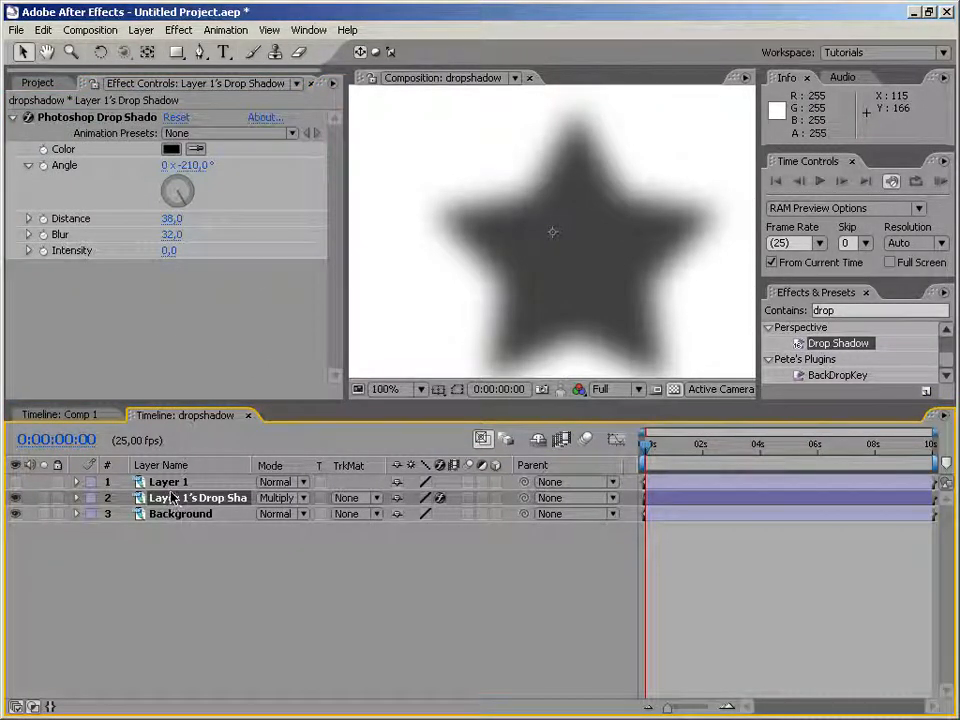
pyautogui.click(100, 118)
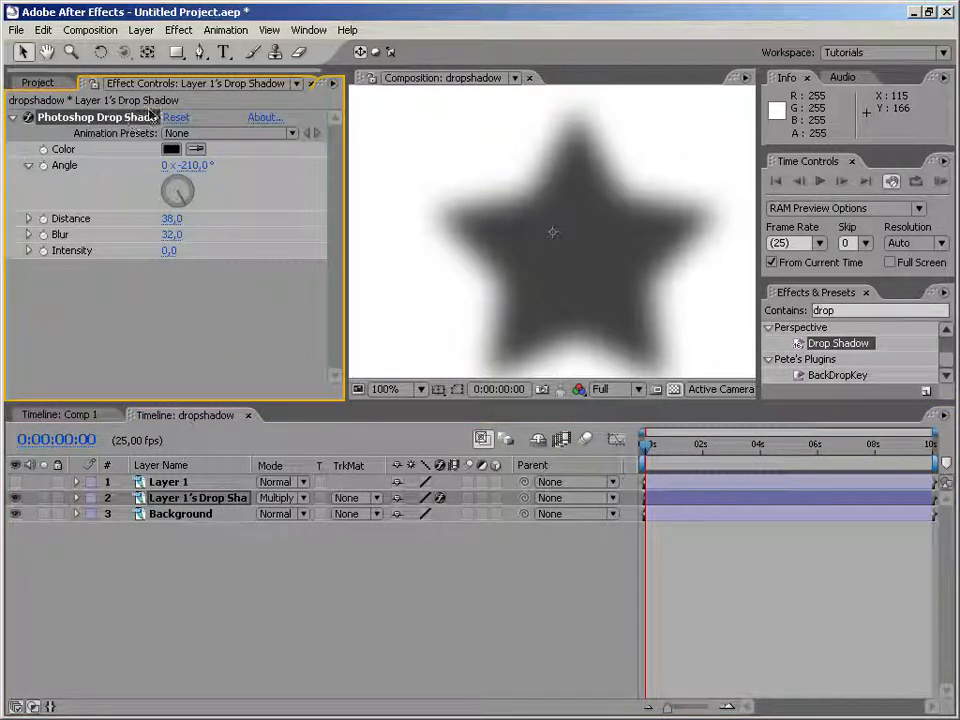
pyautogui.click(180, 30)
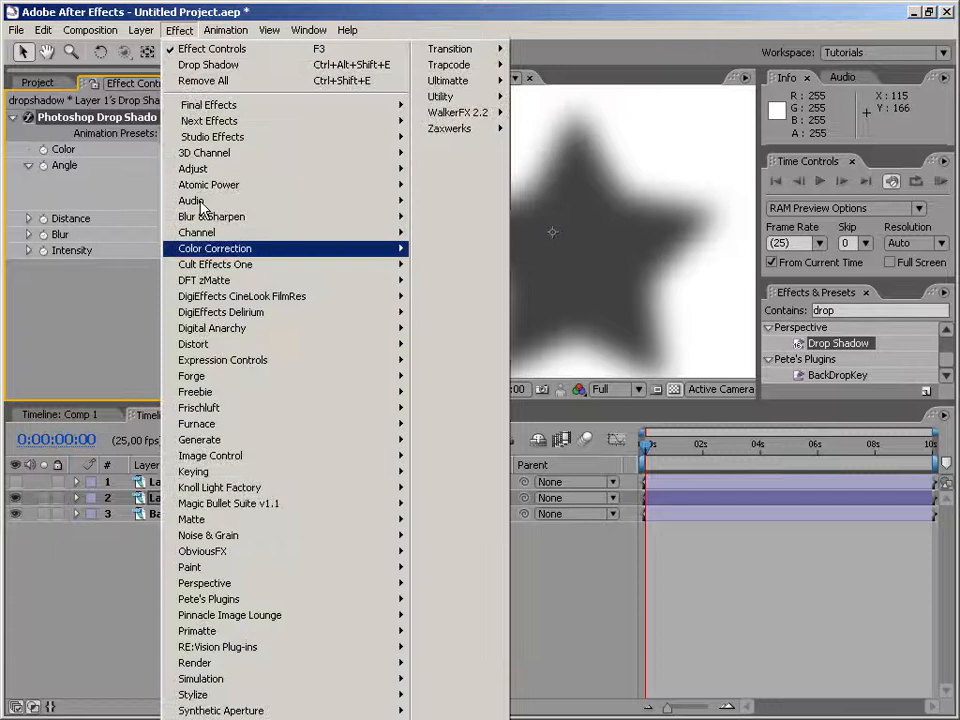
pyautogui.click(185, 38)
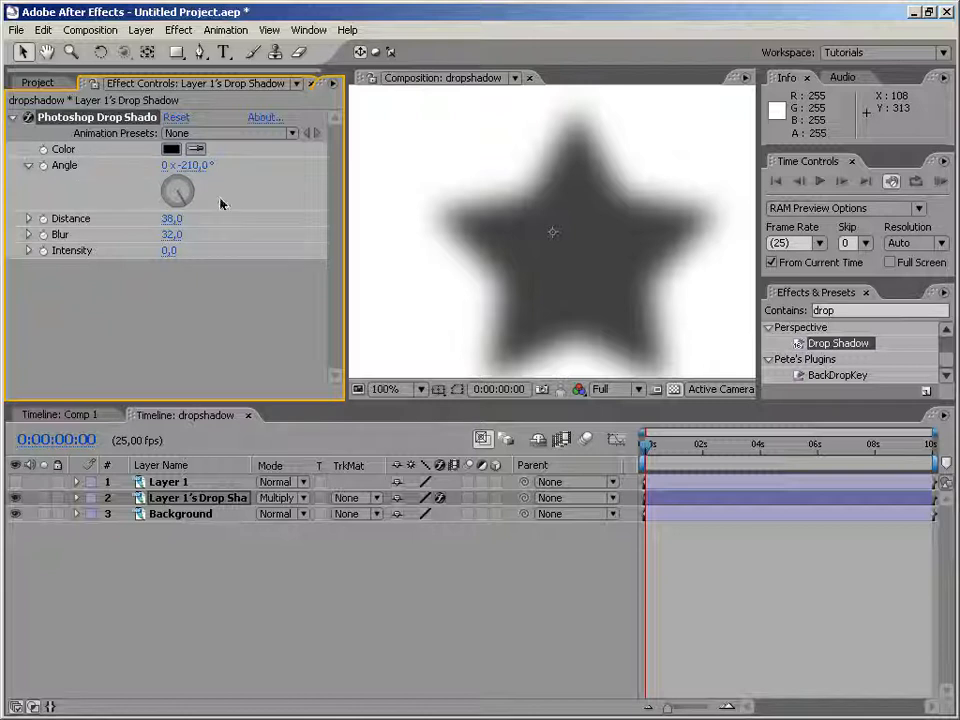
pyautogui.hotkey('alt', 'Tab')
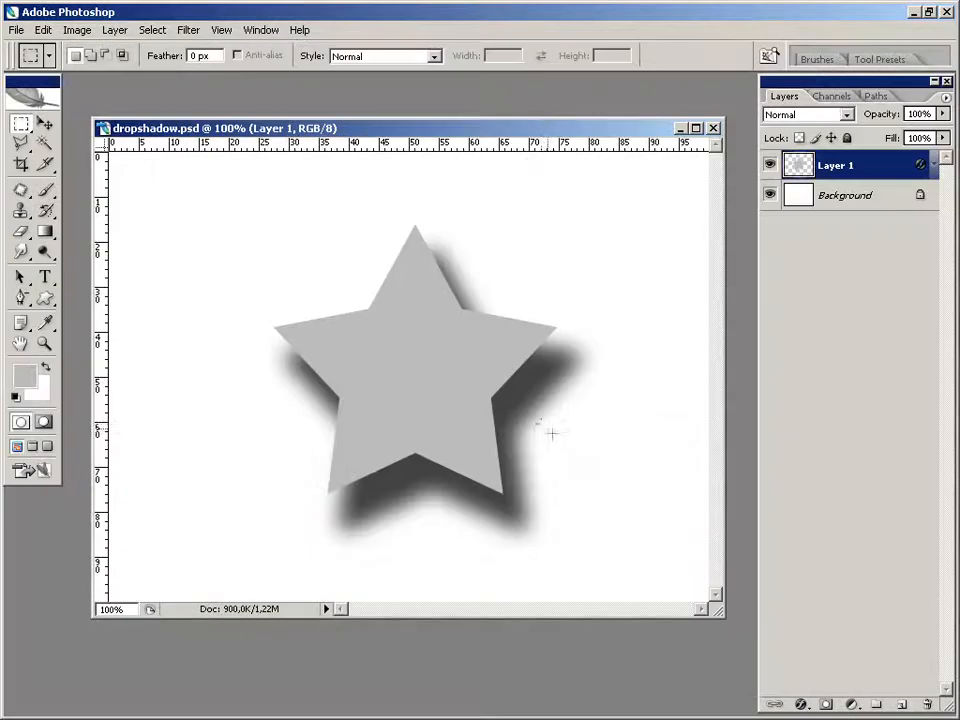
pyautogui.hotkey('alt', 'Tab')
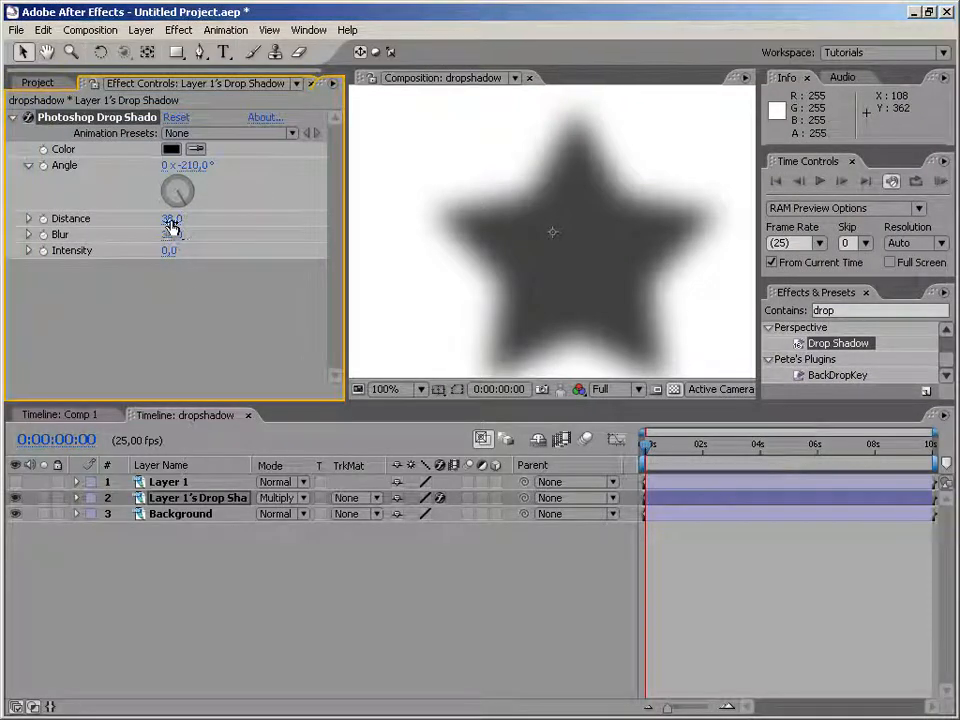
pyautogui.click(142, 311)
# Save the Photoshop Drop Shadow effect as animation preset PS_DropShadow.ffx in the Photoshop presets folder, replacing the existing file
pyautogui.click(117, 122)
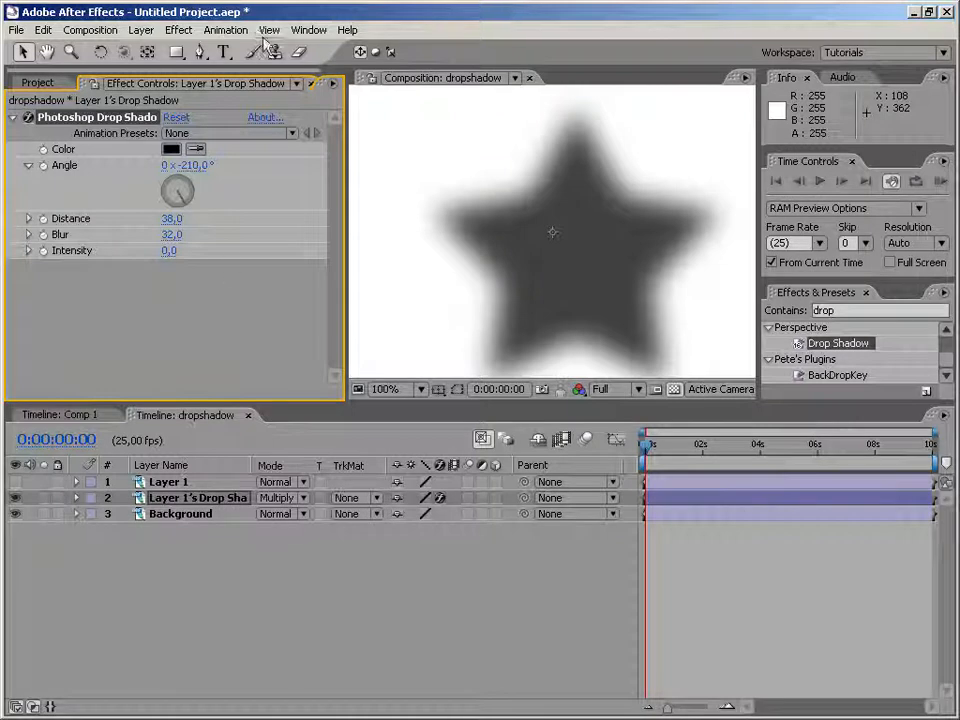
pyautogui.click(224, 30)
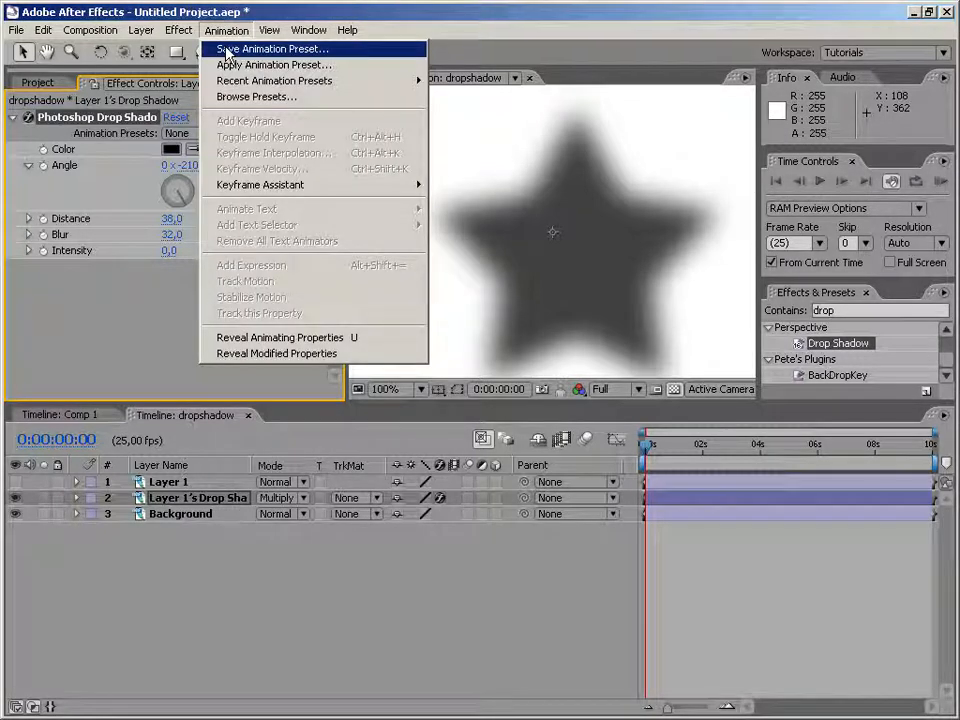
pyautogui.click(91, 121)
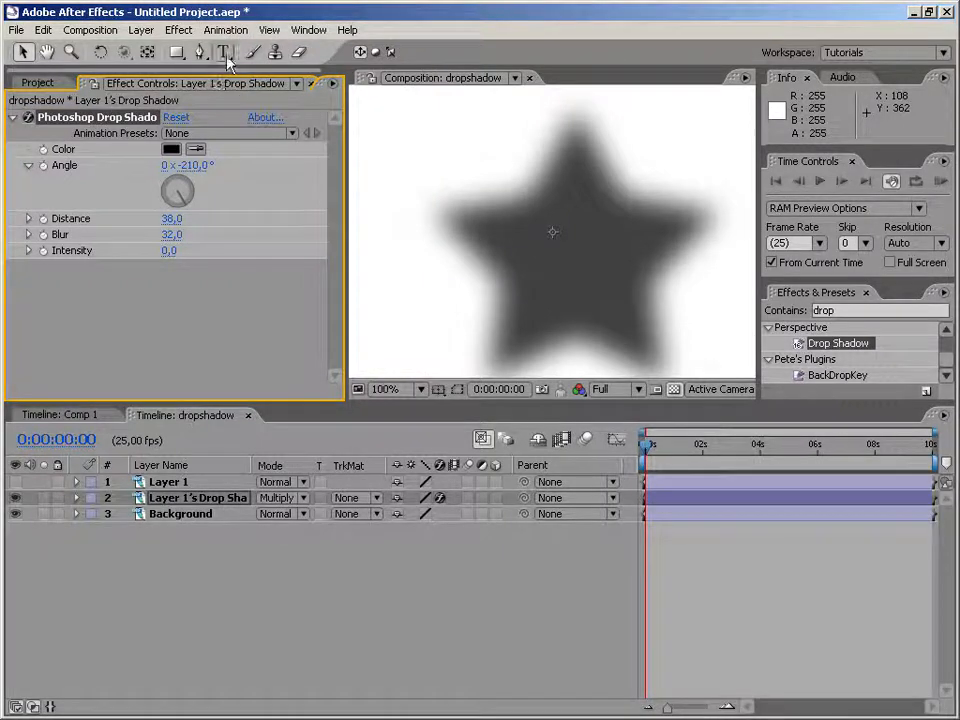
pyautogui.click(226, 30)
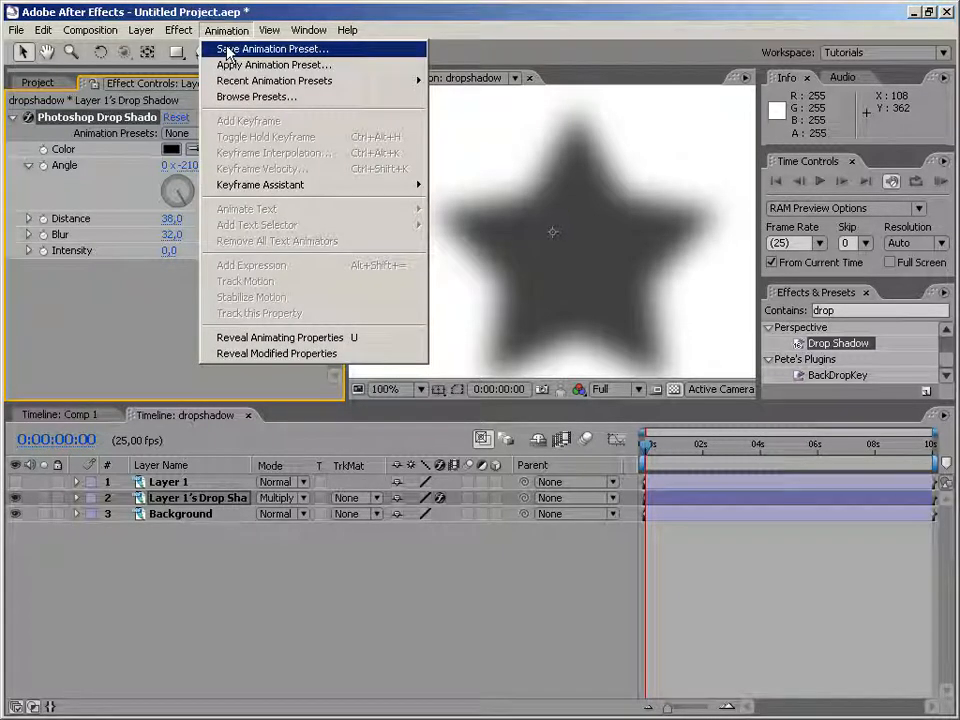
pyautogui.click(228, 50)
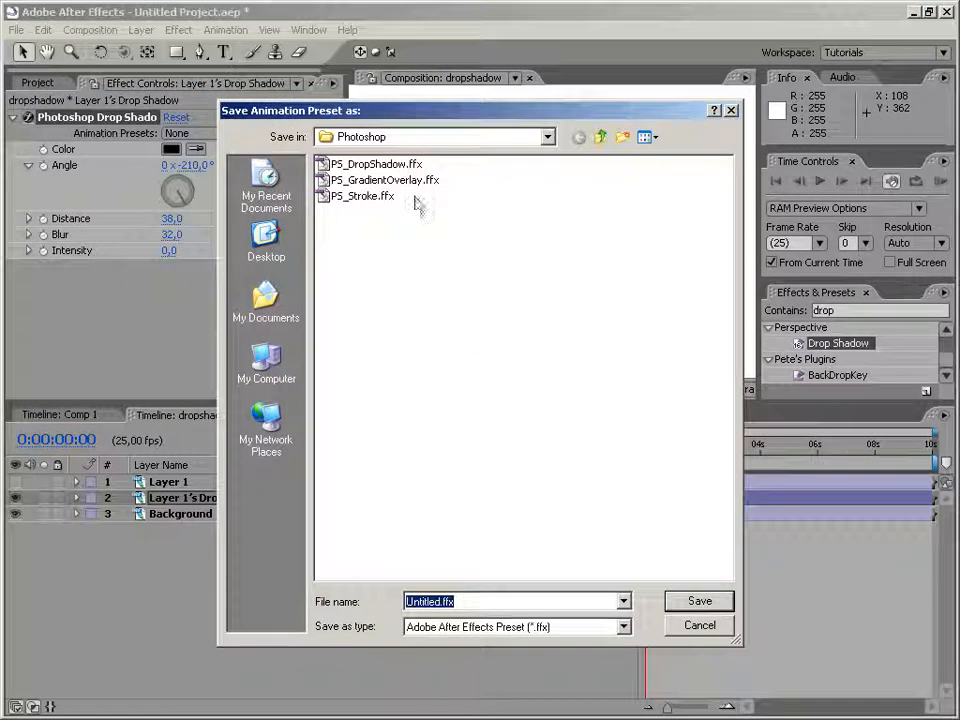
pyautogui.click(334, 166)
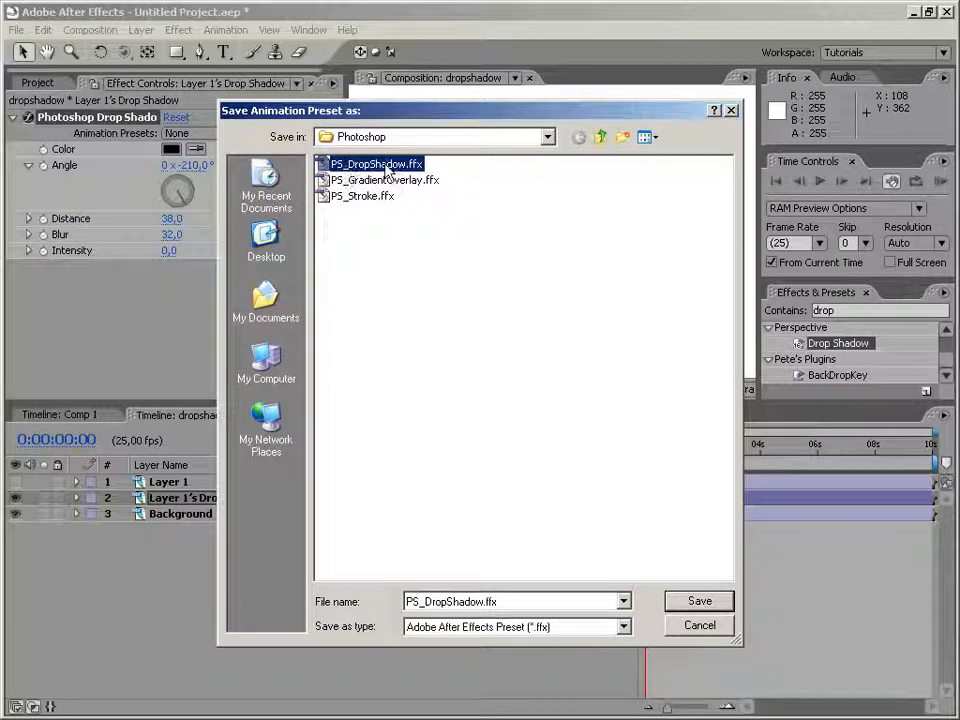
pyautogui.click(692, 604)
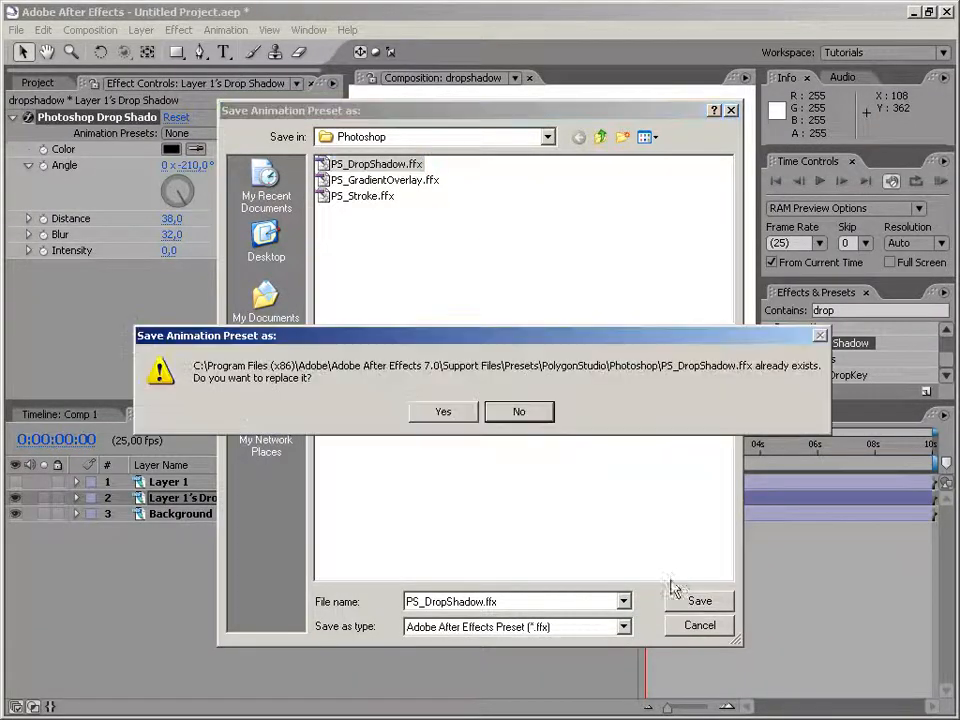
pyautogui.click(452, 413)
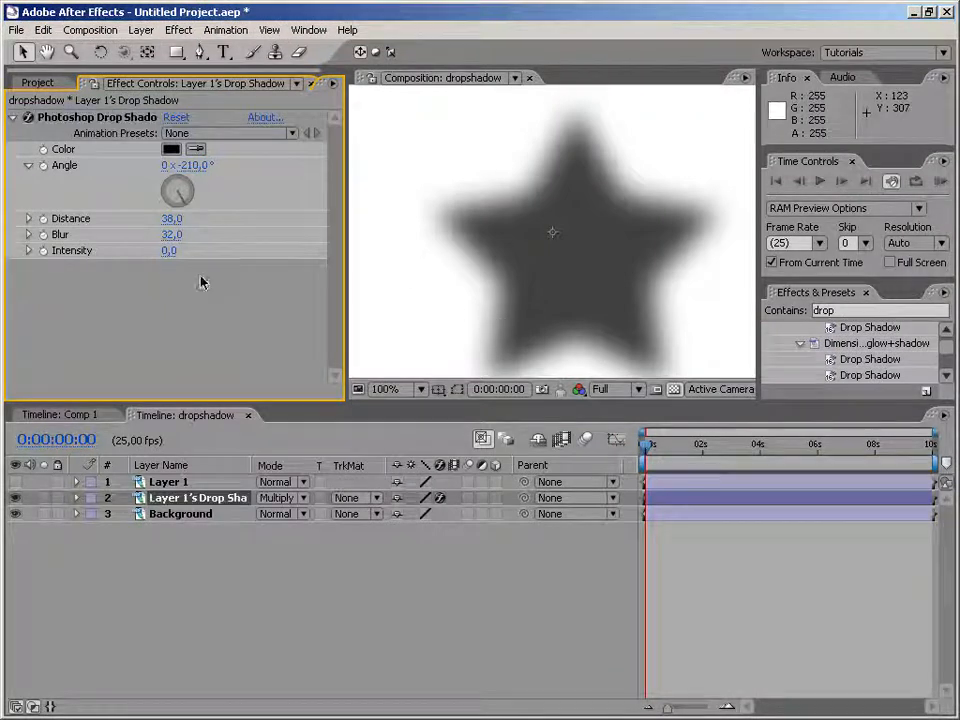
# Delete the dropshadow composition from the project and open Comp 1
pyautogui.click(193, 527)
pyautogui.click(38, 82)
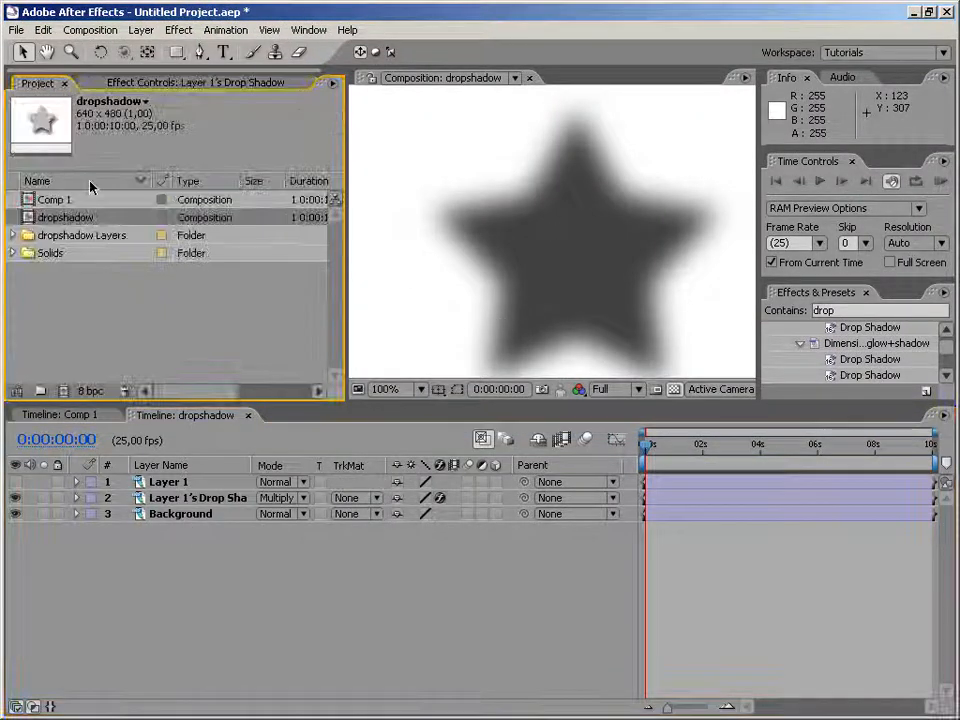
pyautogui.press('Delete')
pyautogui.press('Return')
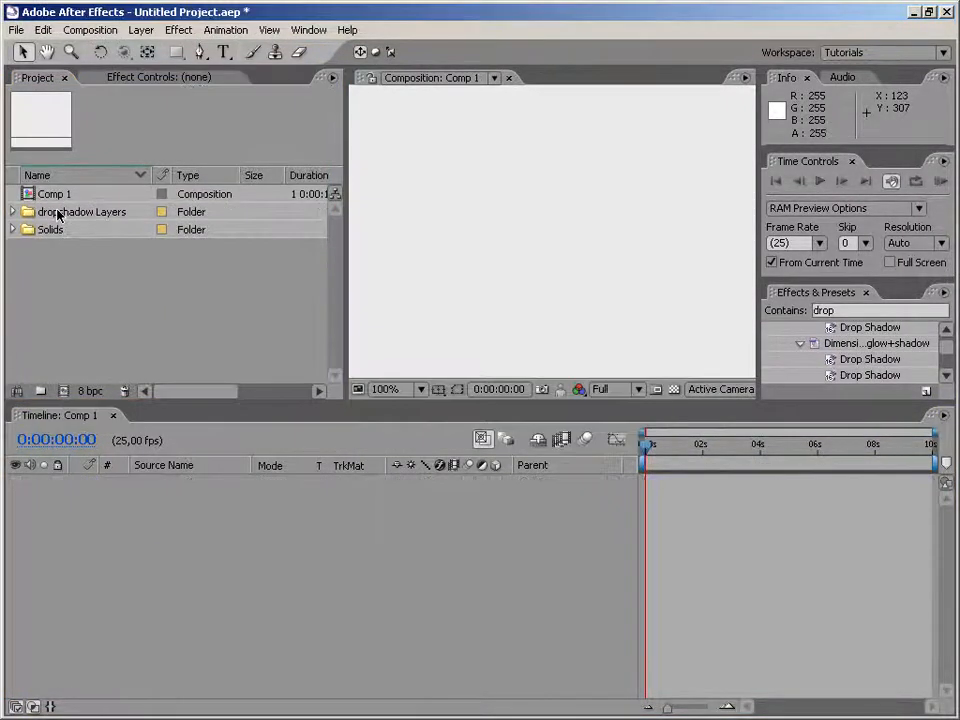
pyautogui.click(56, 196)
pyautogui.doubleClick(30, 193)
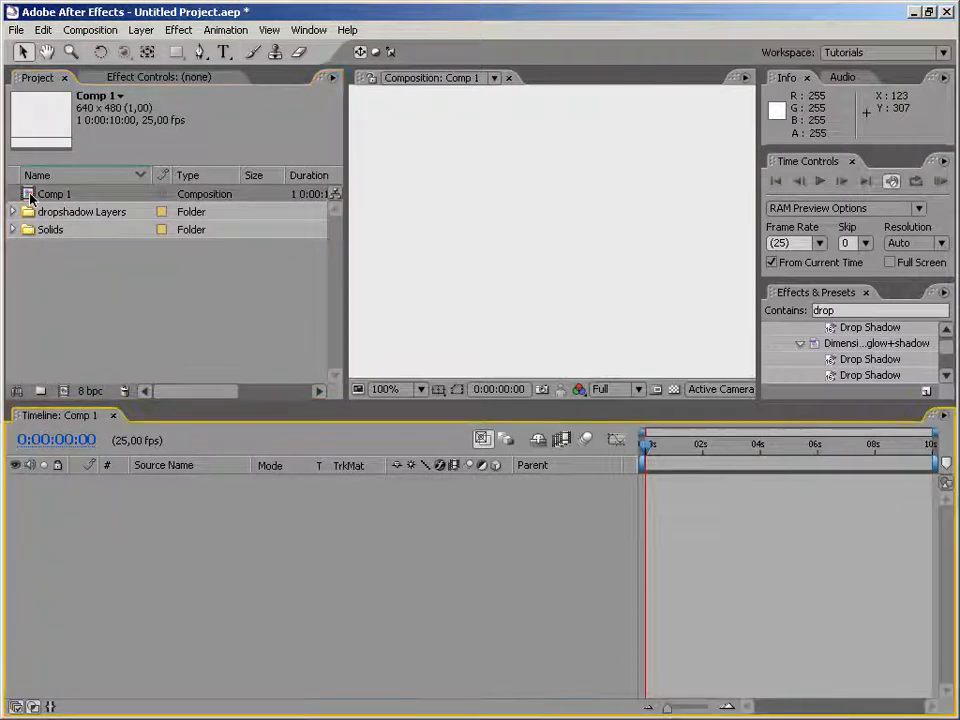
# Create a new black solid layer in the empty Comp 1
pyautogui.rightClick(370, 527)
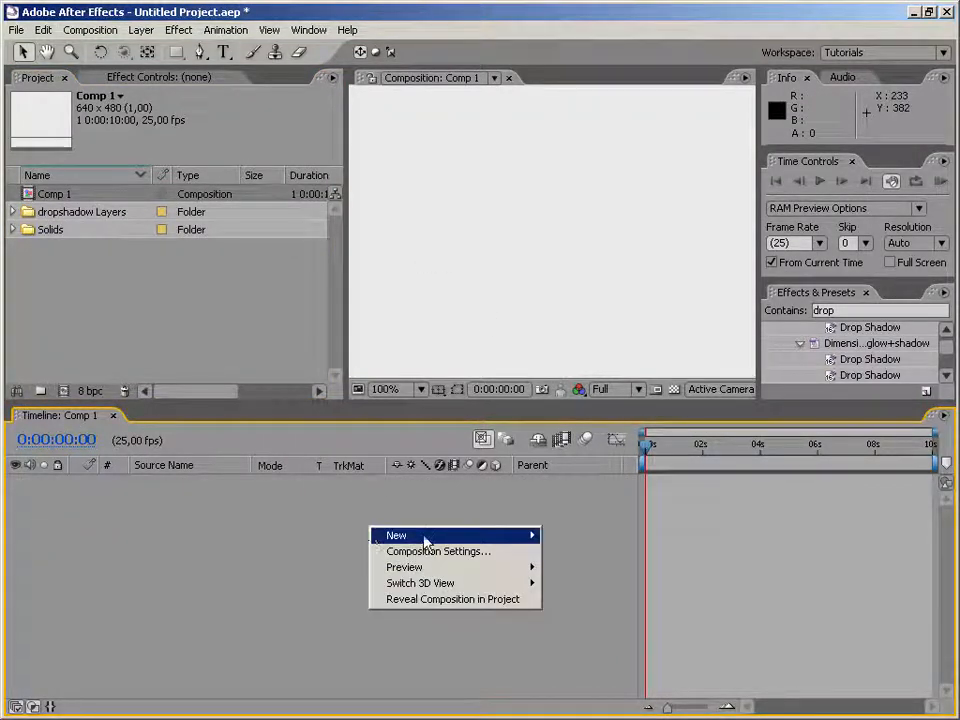
pyautogui.moveTo(426, 536)
pyautogui.click(575, 577)
pyautogui.click(528, 434)
# Find the saved preset by searching for "PS_D" and apply PS_DropShadow to the black solid
pyautogui.click(859, 310)
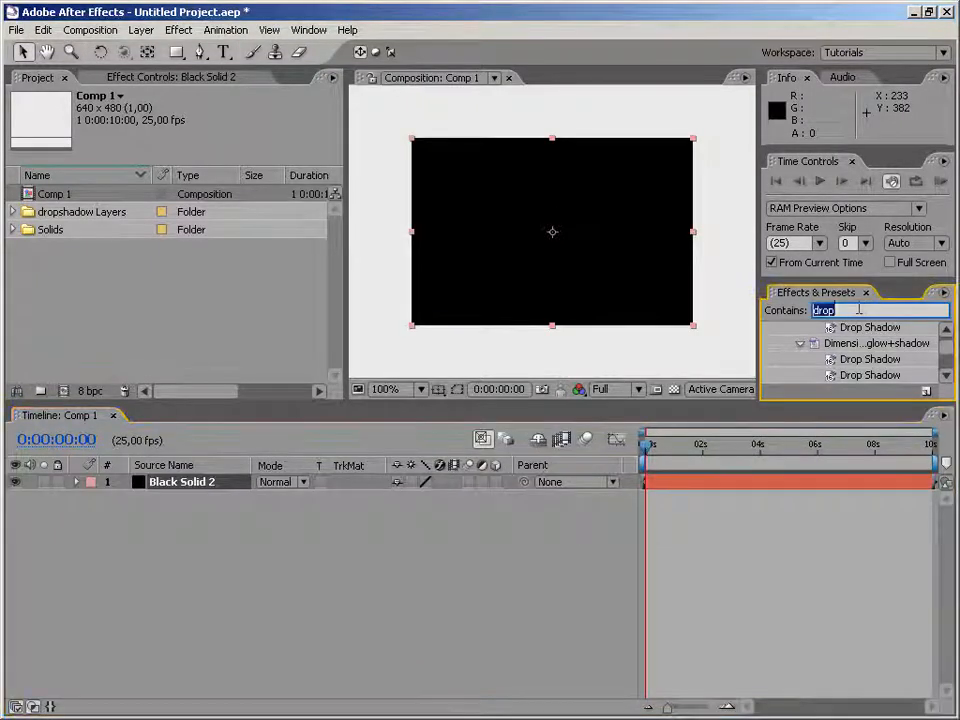
pyautogui.write('PS_D')
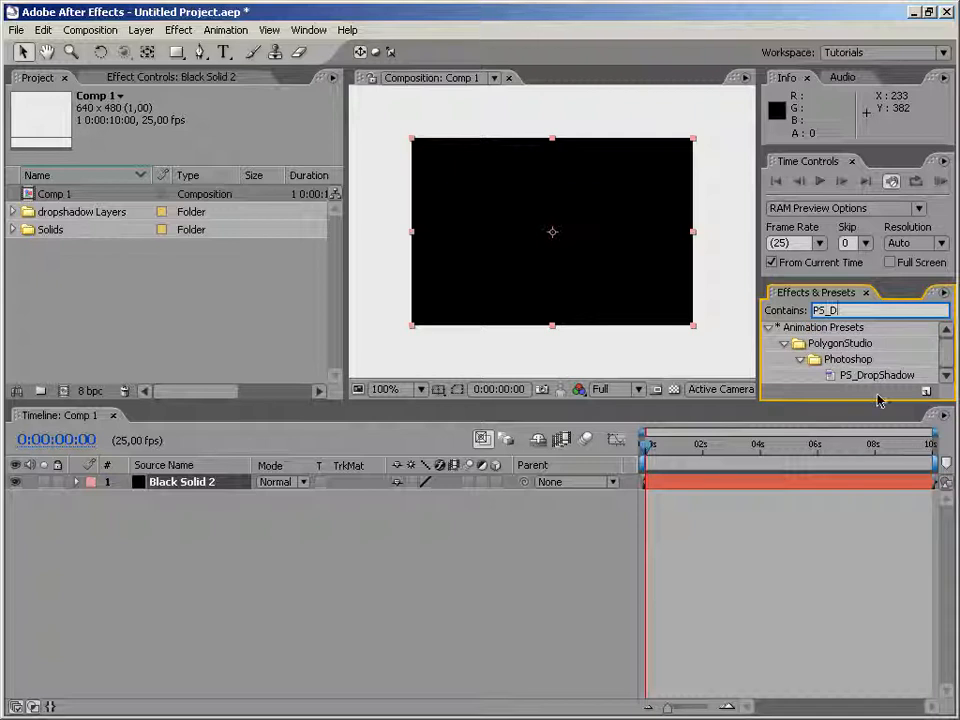
pyautogui.moveTo(883, 374); pyautogui.dragTo(581, 276)
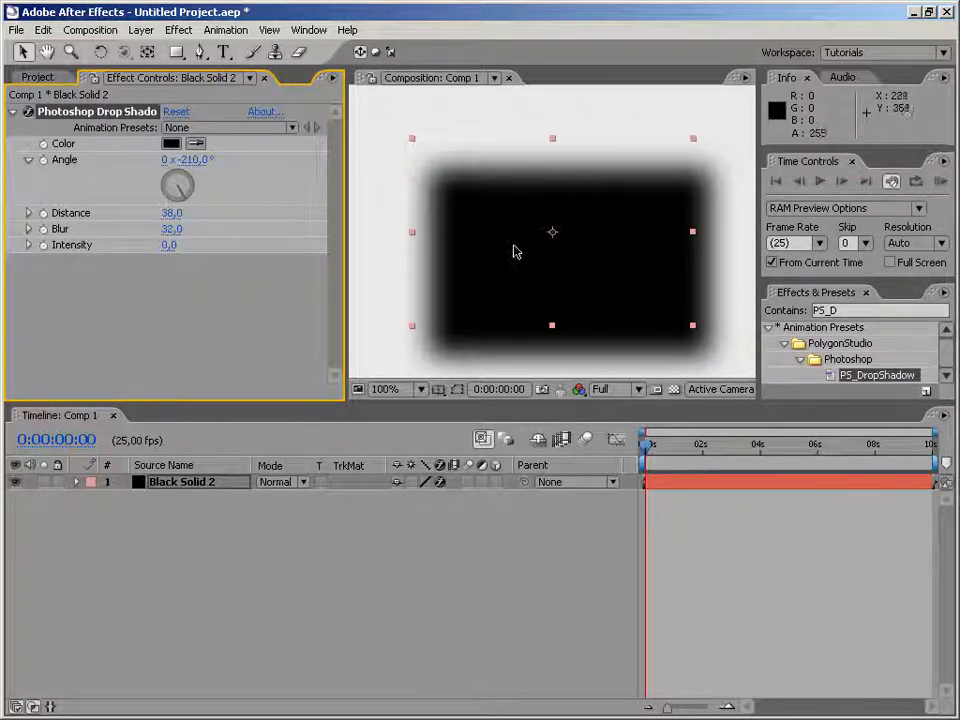
# Duplicate the Black Solid 2 layer and remove the Photoshop Drop Shadow effect from the upper copy
pyautogui.hotkey('alt', 'Tab')
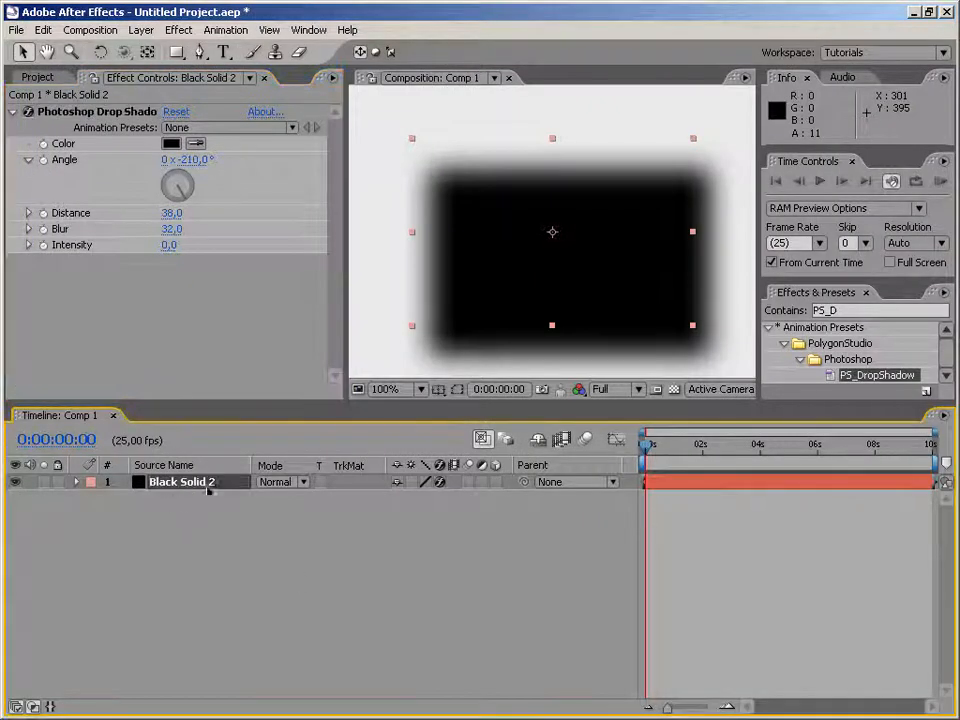
pyautogui.hotkey('ctrl', 'd')
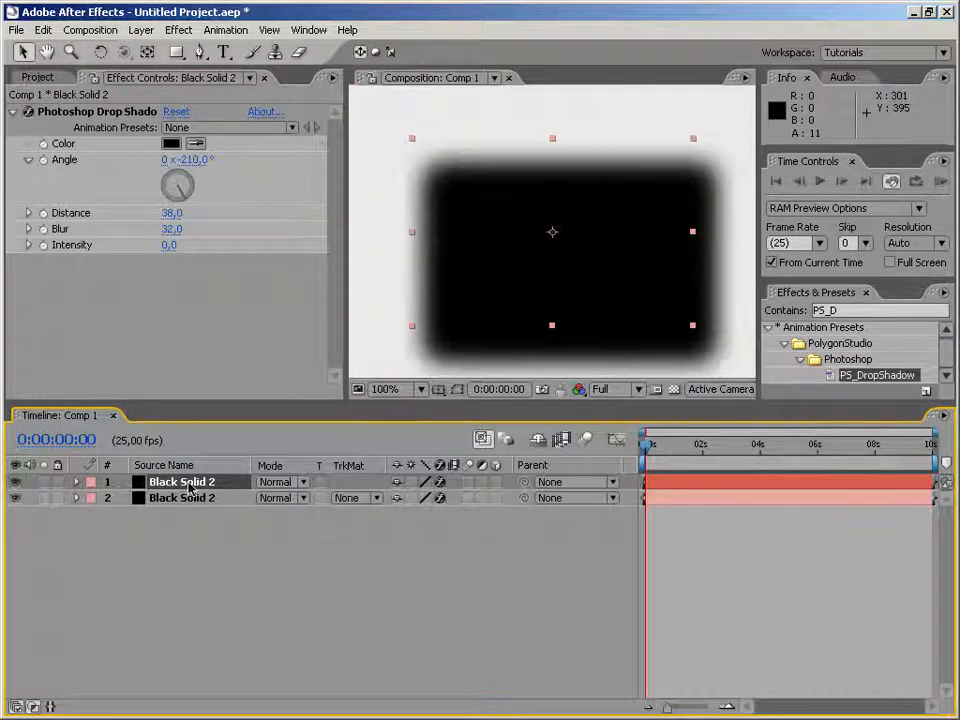
pyautogui.press('Delete')
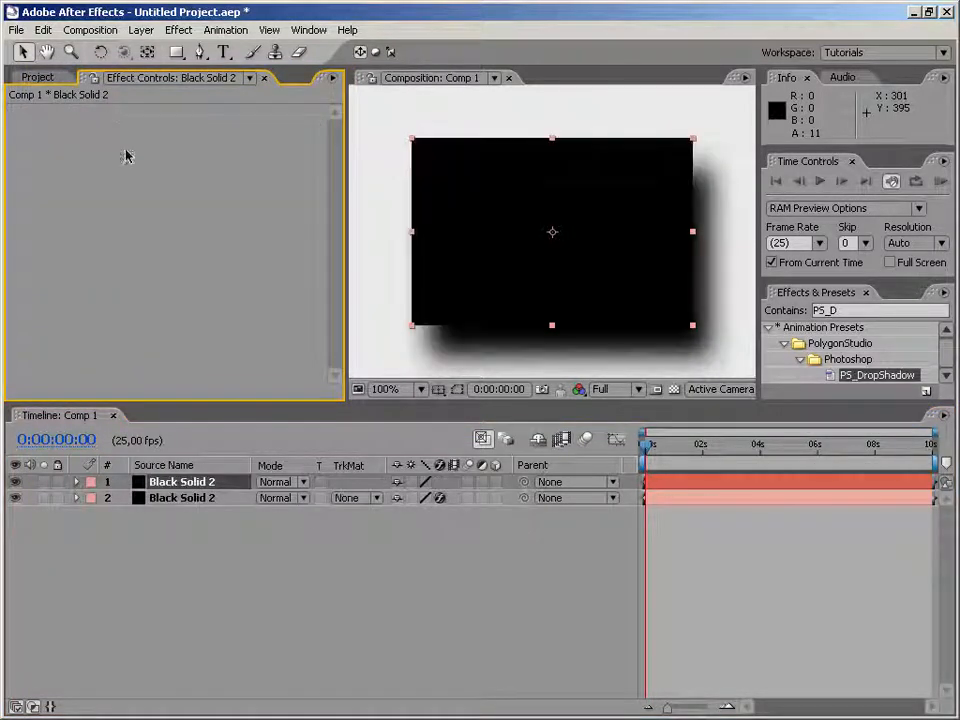
# On the lower solid's drop shadow, set Intensity to 6, increase Blur, and set Distance to 36
pyautogui.click(184, 498)
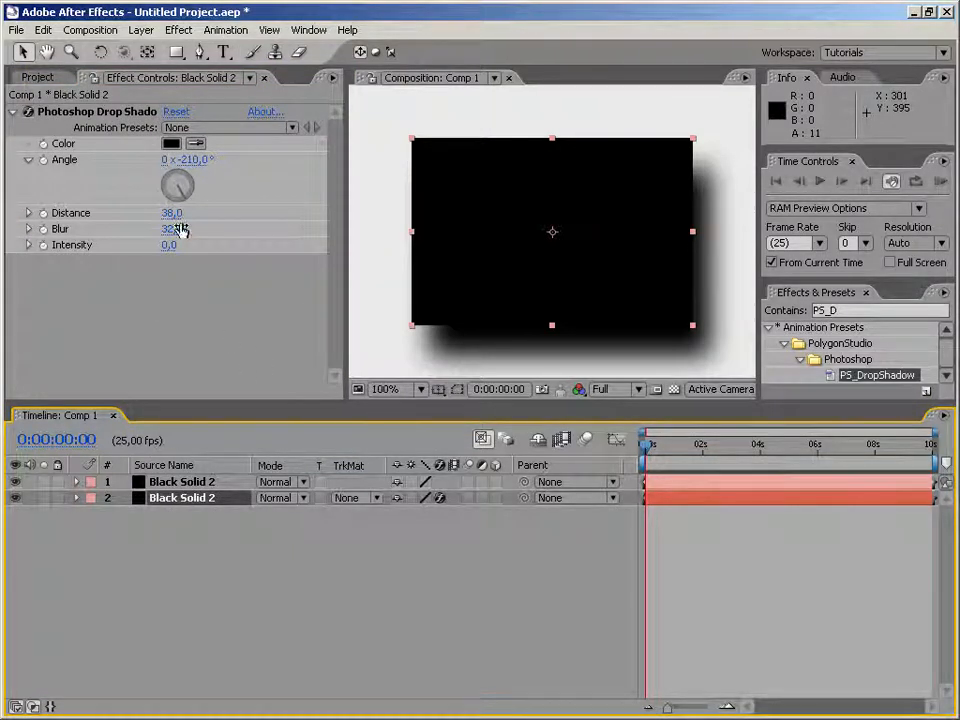
pyautogui.moveTo(176, 248); pyautogui.dragTo(107, 254)
pyautogui.moveTo(168, 229); pyautogui.dragTo(378, 217)
pyautogui.moveTo(173, 215)
pyautogui.mouseDown()
pyautogui.moveTo(136, 215)
pyautogui.moveTo(186, 215)
pyautogui.moveTo(171, 215)
pyautogui.mouseUp()
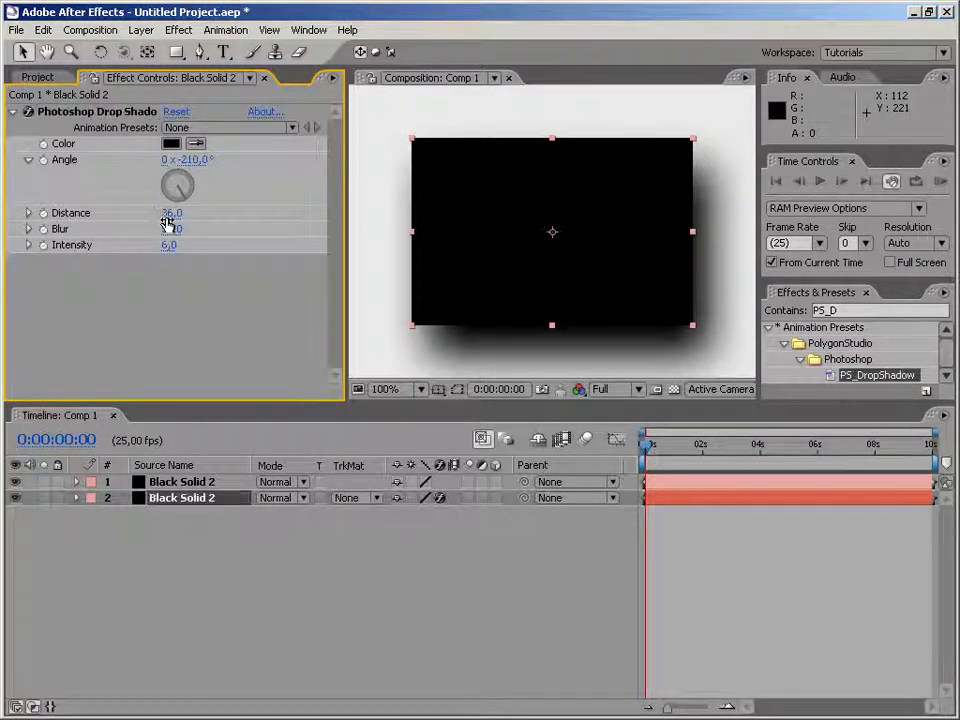
# Remove the drop shadow effect from the lower solid and delete both Black Solid 2 layers from Comp 1
pyautogui.press('Delete')
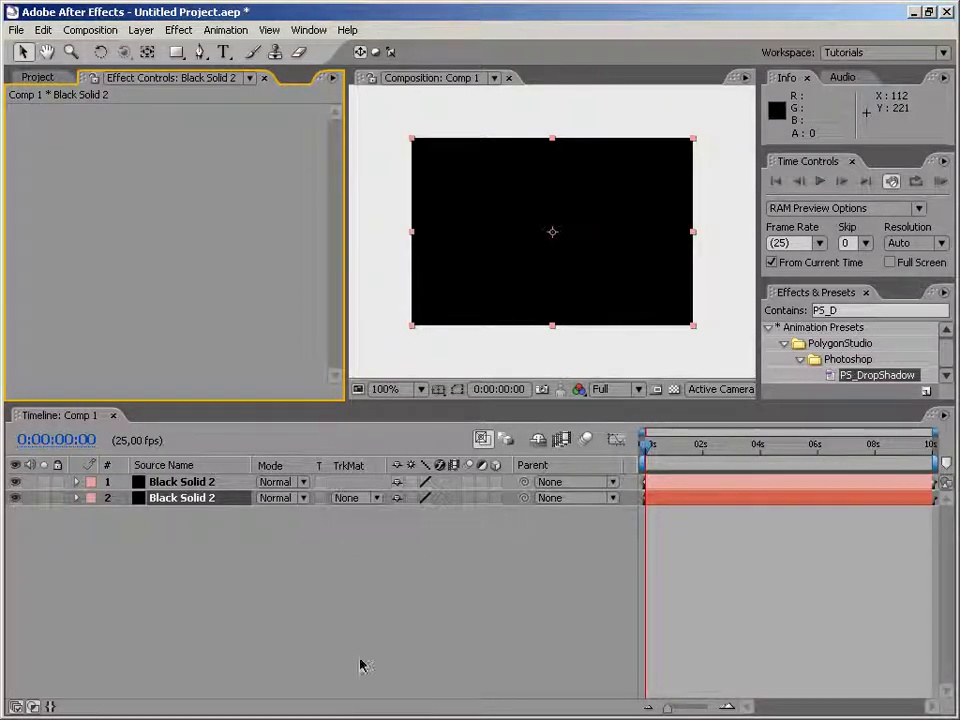
pyautogui.click(345, 566)
pyautogui.click(178, 497)
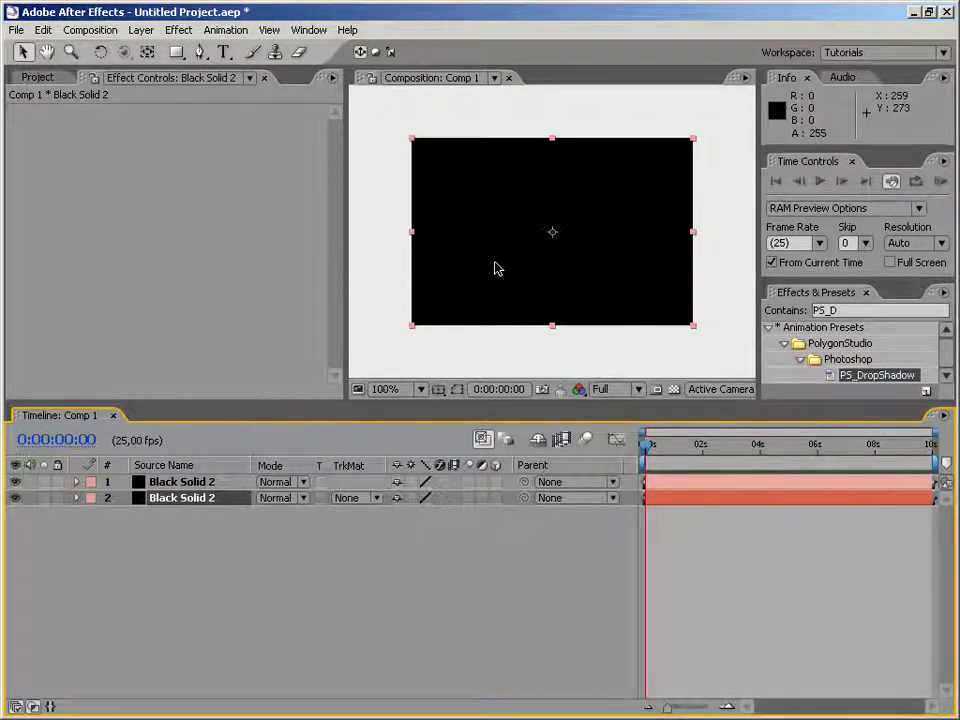
pyautogui.press('Delete')
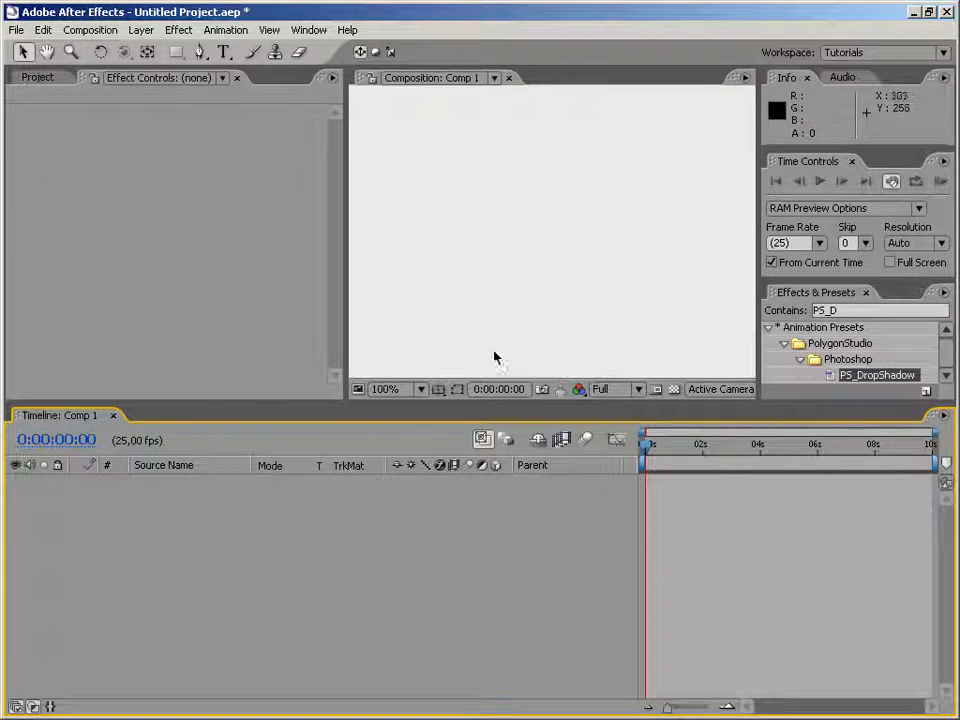
# Add a fresh black solid layer to Comp 1 with the default solid settings
pyautogui.click(42, 79)
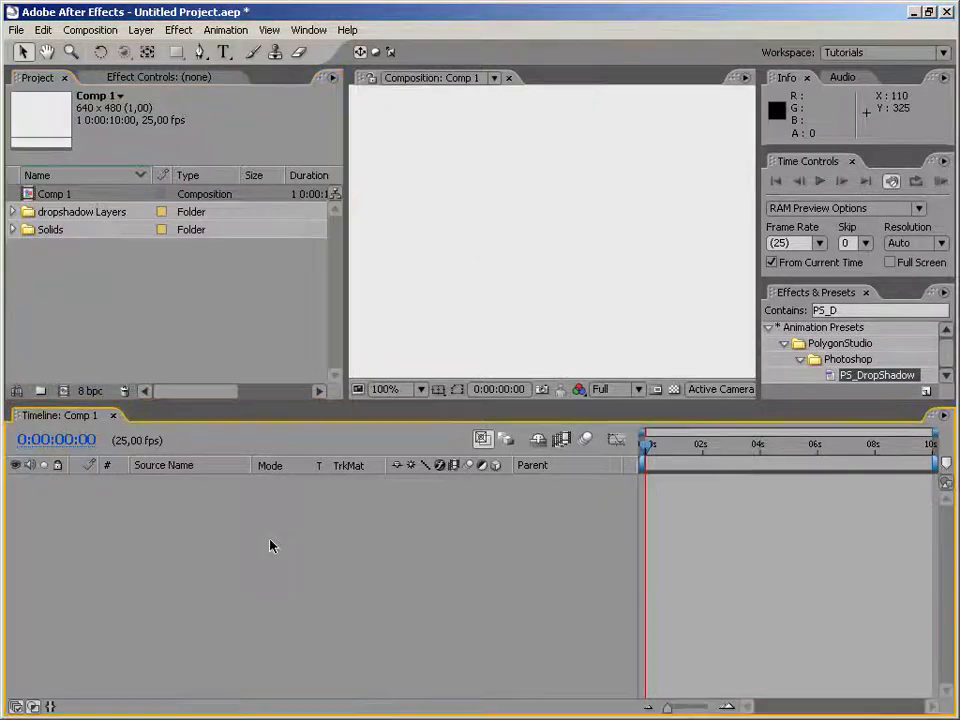
pyautogui.rightClick(227, 519)
pyautogui.moveTo(296, 526)
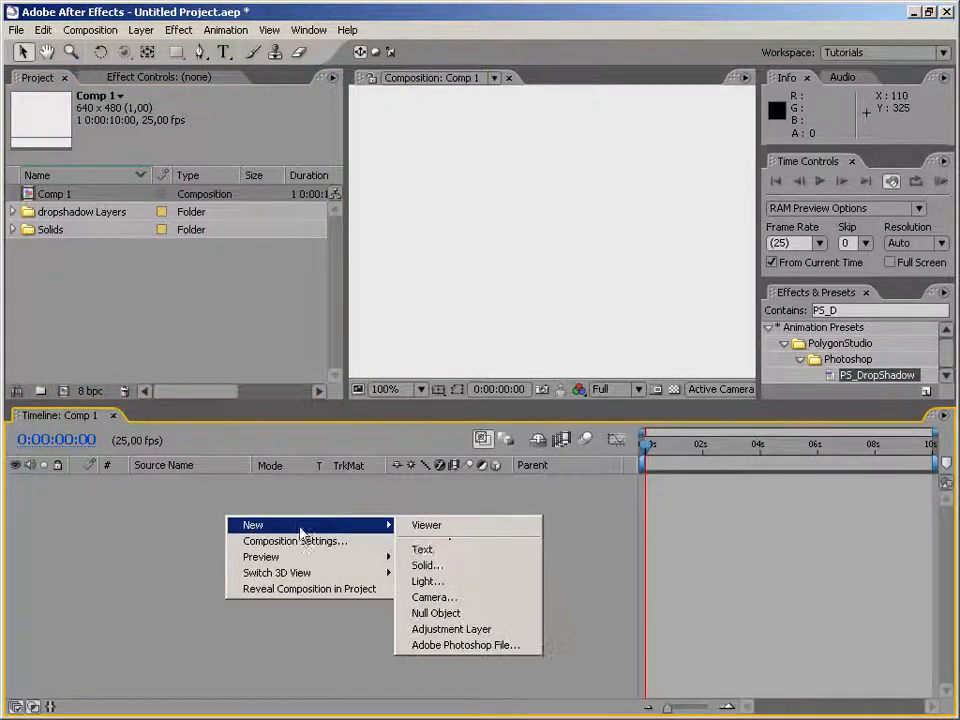
pyautogui.click(454, 566)
pyautogui.click(517, 434)
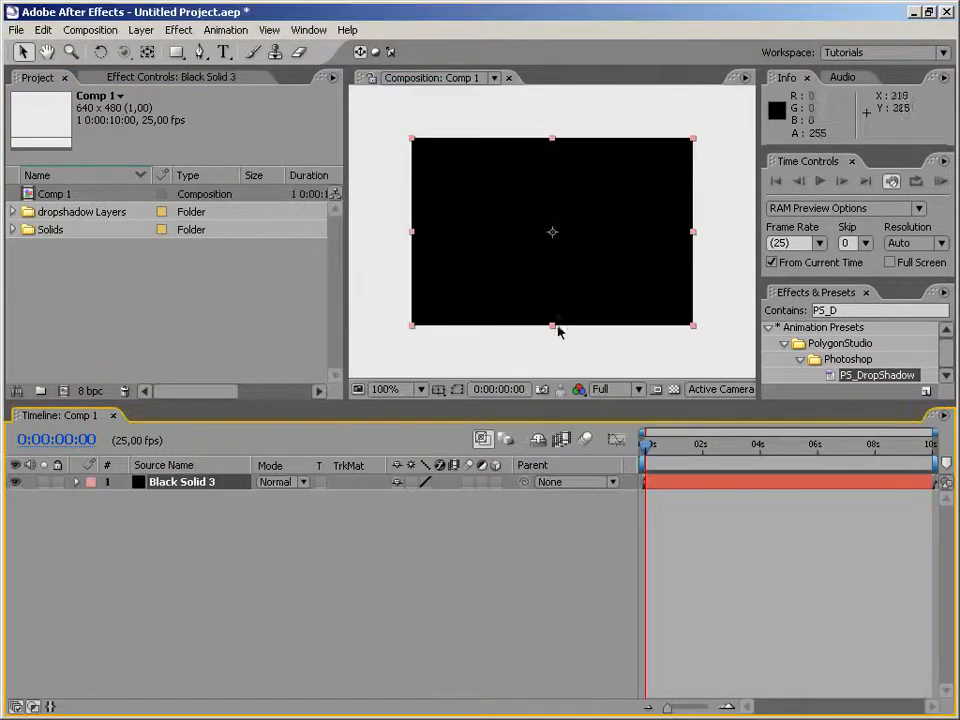
# Draw a curved, open five-point mask path on the Black Solid 3 layer with the Pen tool
pyautogui.click(200, 52)
pyautogui.moveTo(550, 187); pyautogui.dragTo(615, 208)
pyautogui.moveTo(623, 258); pyautogui.dragTo(606, 300)
pyautogui.moveTo(484, 289); pyautogui.dragTo(524, 203)
pyautogui.click(472, 227)
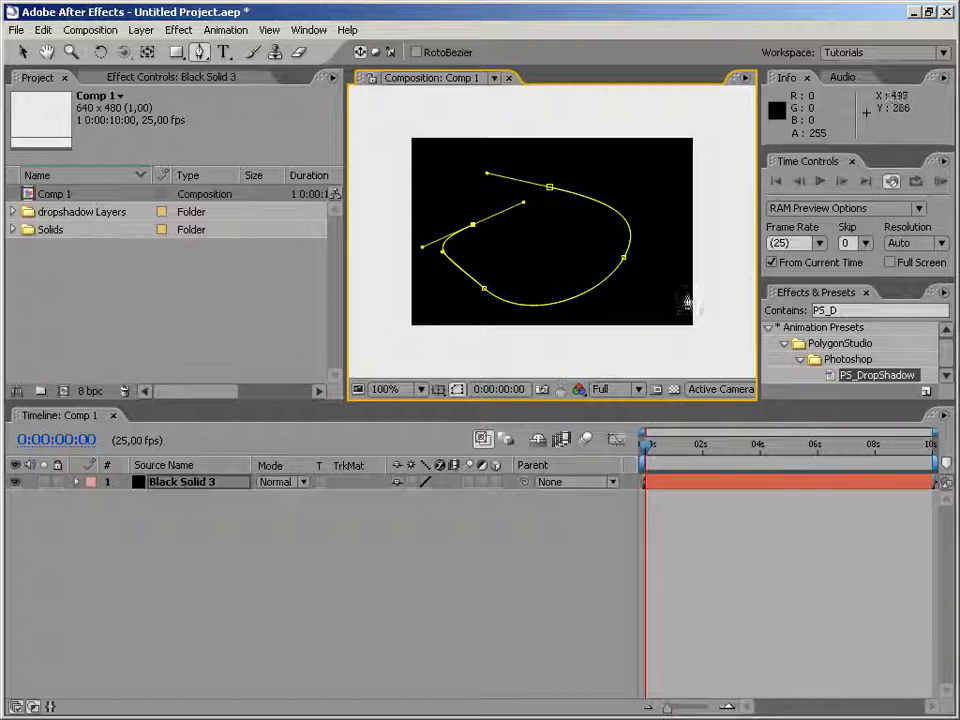
# Apply the Stroke effect to the Black Solid 3 layer's mask path with Brush Size 7.6 and Brush Hardness 58%
pyautogui.hotkey('ctrl', '5')
pyautogui.write('strok')
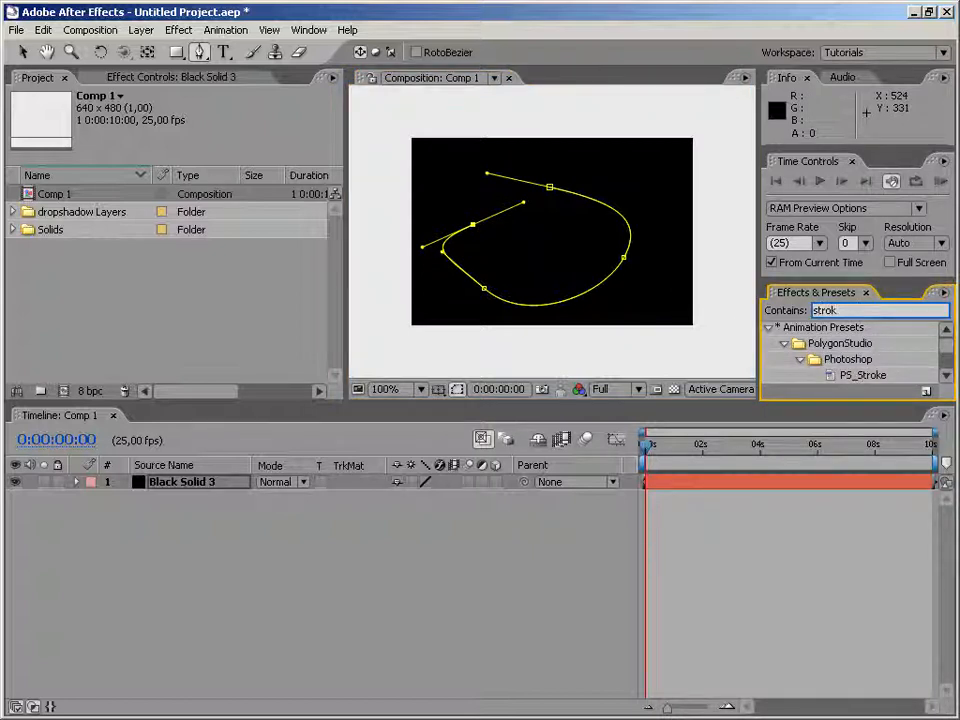
pyautogui.moveTo(823, 359)
pyautogui.mouseDown()
pyautogui.moveTo(828, 366)
pyautogui.moveTo(587, 290)
pyautogui.moveTo(606, 334)
pyautogui.mouseUp()
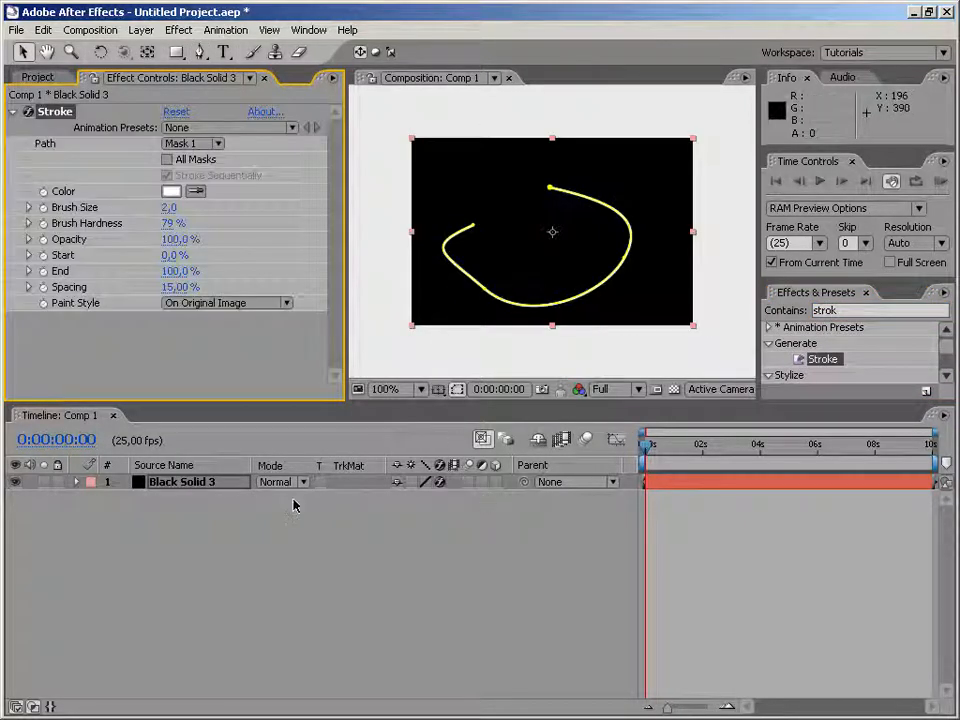
pyautogui.moveTo(168, 207)
pyautogui.mouseDown()
pyautogui.moveTo(300, 208)
pyautogui.moveTo(218, 216)
pyautogui.moveTo(259, 216)
pyautogui.mouseUp()
pyautogui.moveTo(465, 255)
pyautogui.mouseDown()
pyautogui.moveTo(386, 250)
pyautogui.moveTo(354, 230)
pyautogui.mouseUp()
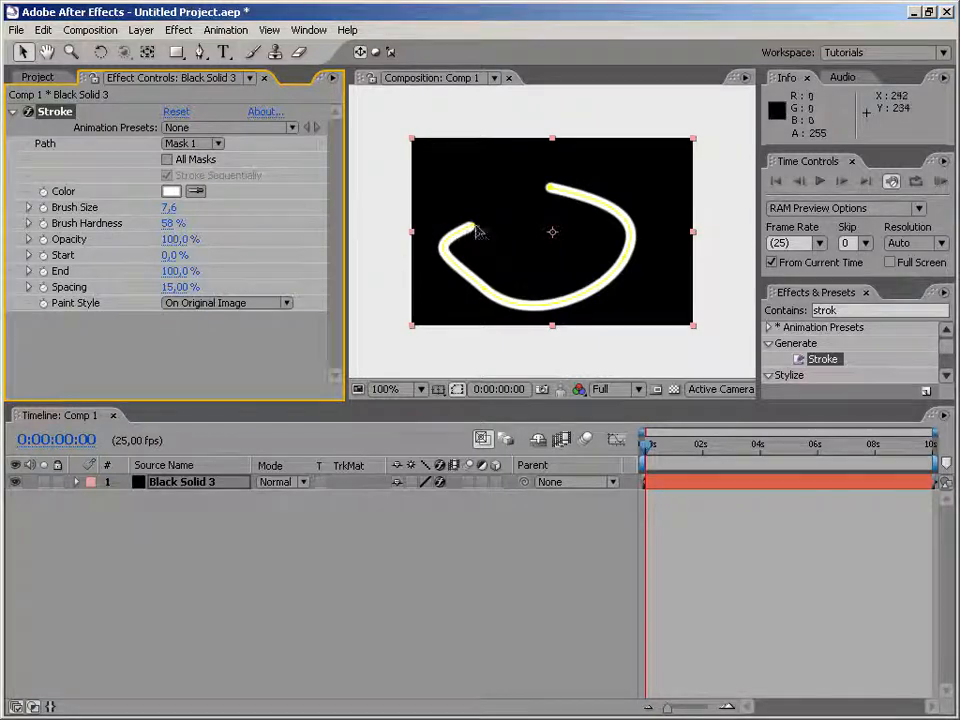
# Delete the Black Solid 3 layer from Comp 1
pyautogui.click(205, 514)
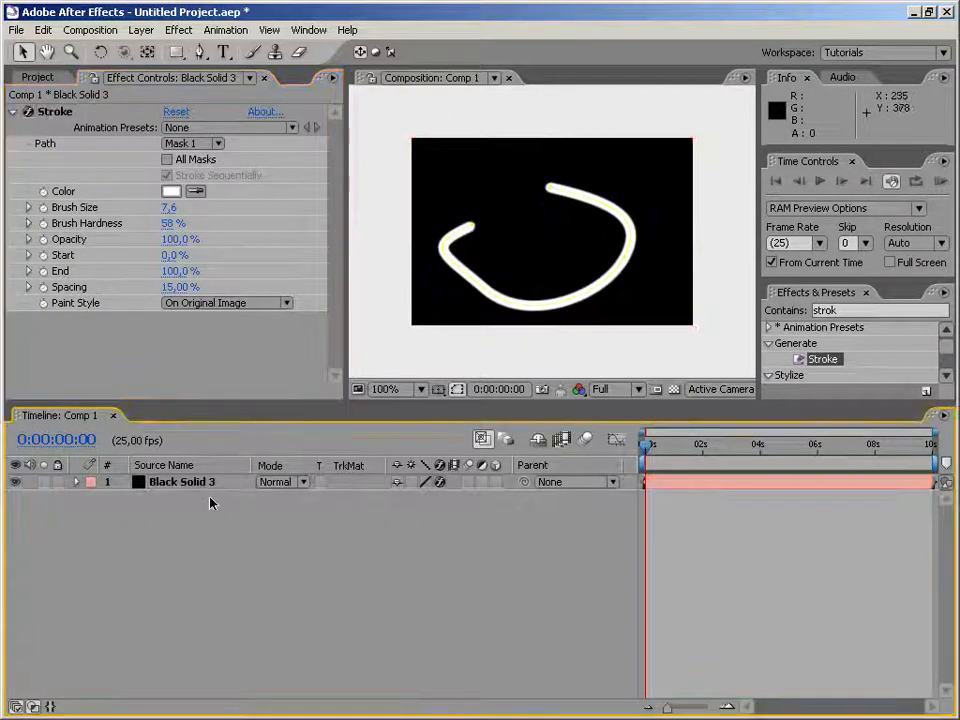
pyautogui.click(210, 484)
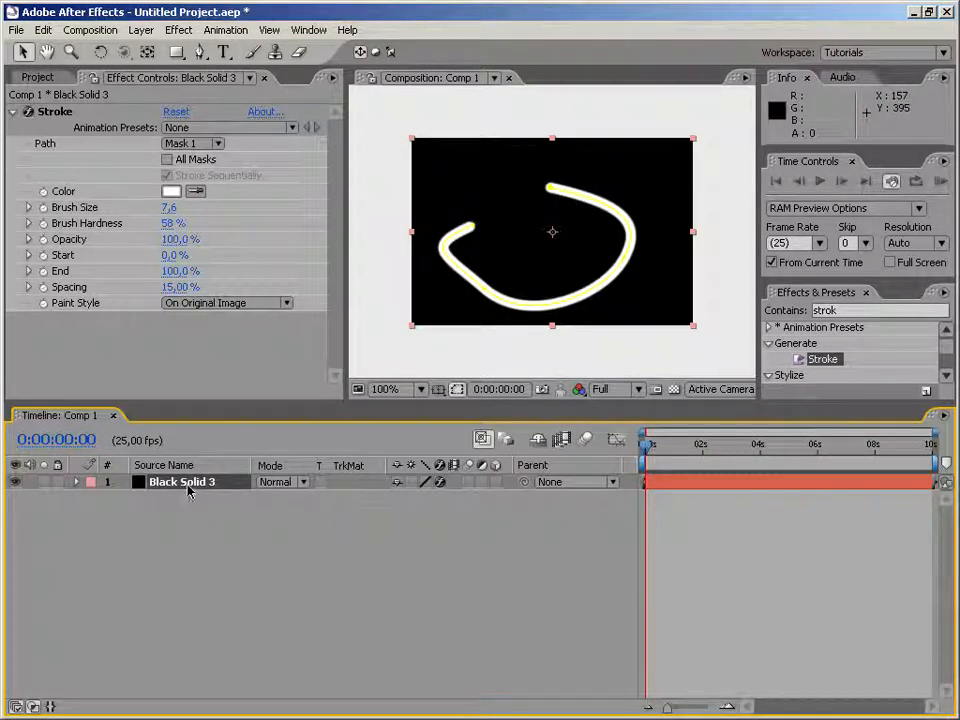
pyautogui.press('Delete')
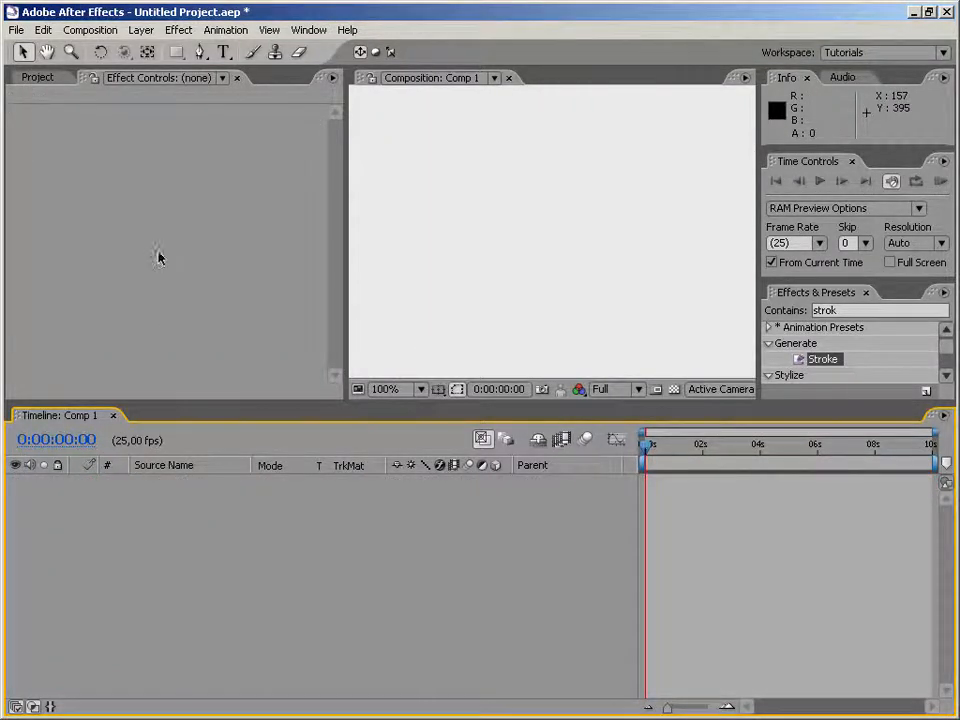
# Create a new composition, Comp 2, with a width of 300 and a height of 200 pixels
pyautogui.click(40, 79)
pyautogui.rightClick(100, 272)
pyautogui.click(118, 280)
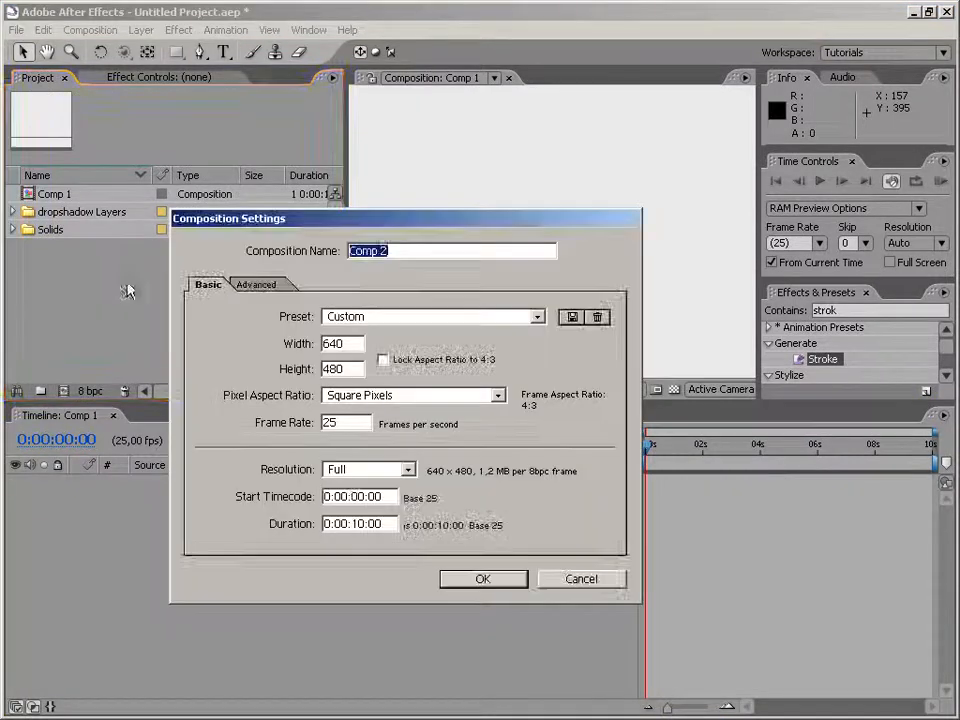
pyautogui.moveTo(347, 345); pyautogui.dragTo(267, 339)
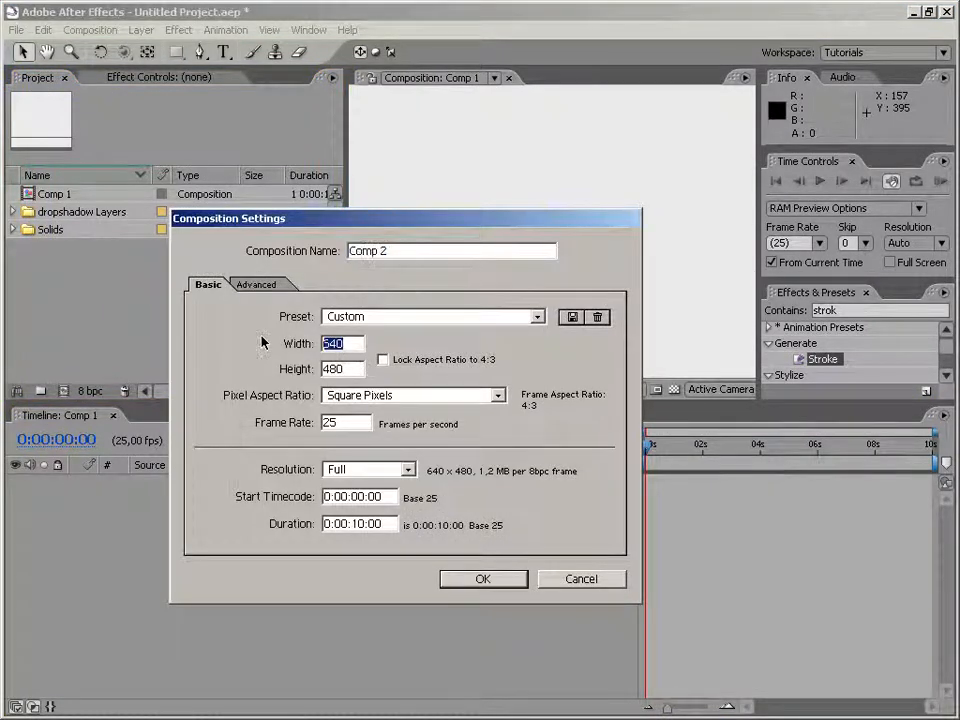
pyautogui.write('300')
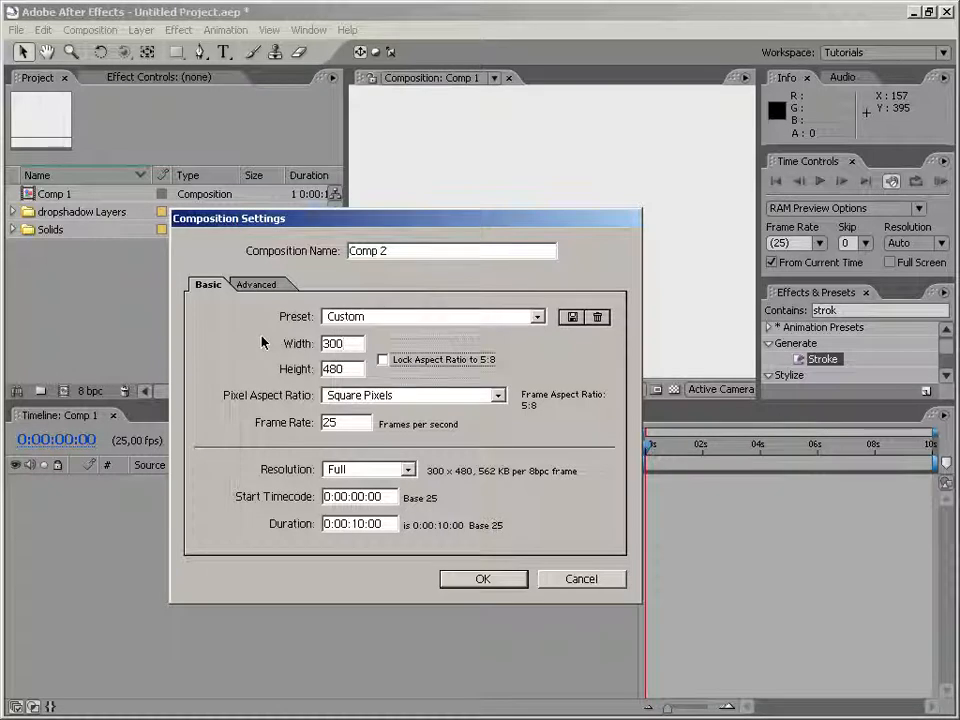
pyautogui.press('Tab')
pyautogui.write('200')
pyautogui.press('Return')
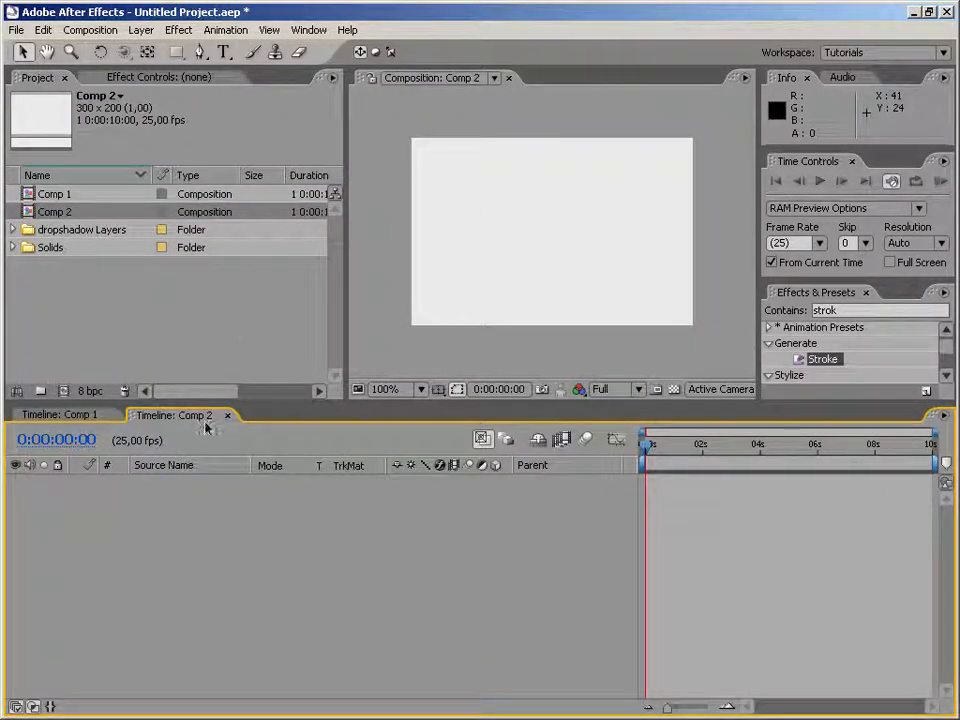
# Add a black solid with default settings to Comp 2 and give it a rectangular mask covering the whole layer
pyautogui.rightClick(419, 360)
pyautogui.moveTo(447, 368)
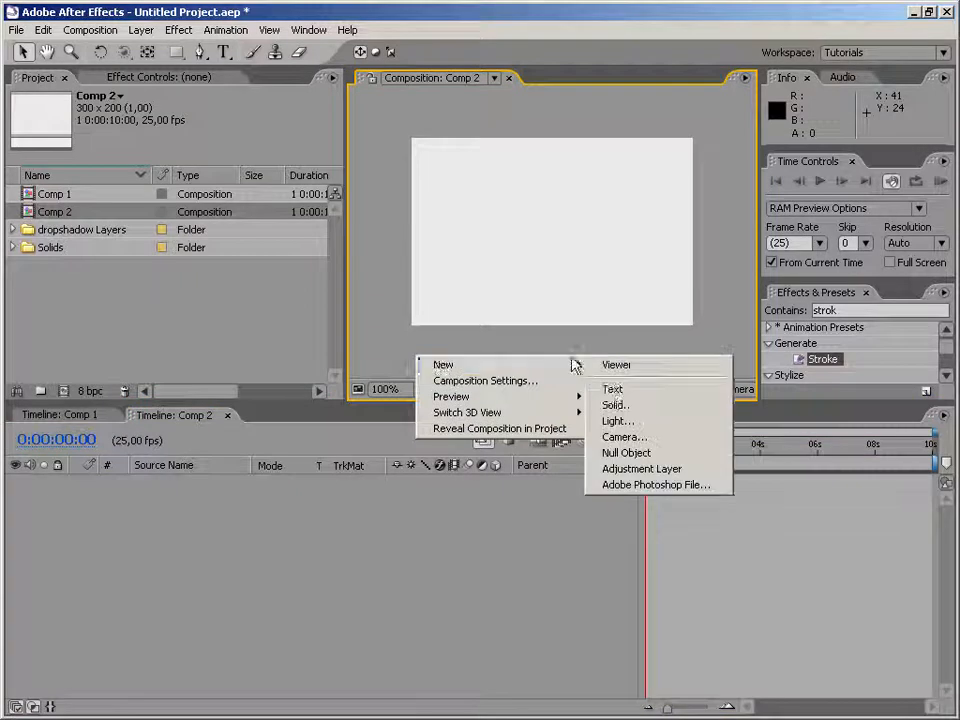
pyautogui.click(614, 404)
pyautogui.click(514, 431)
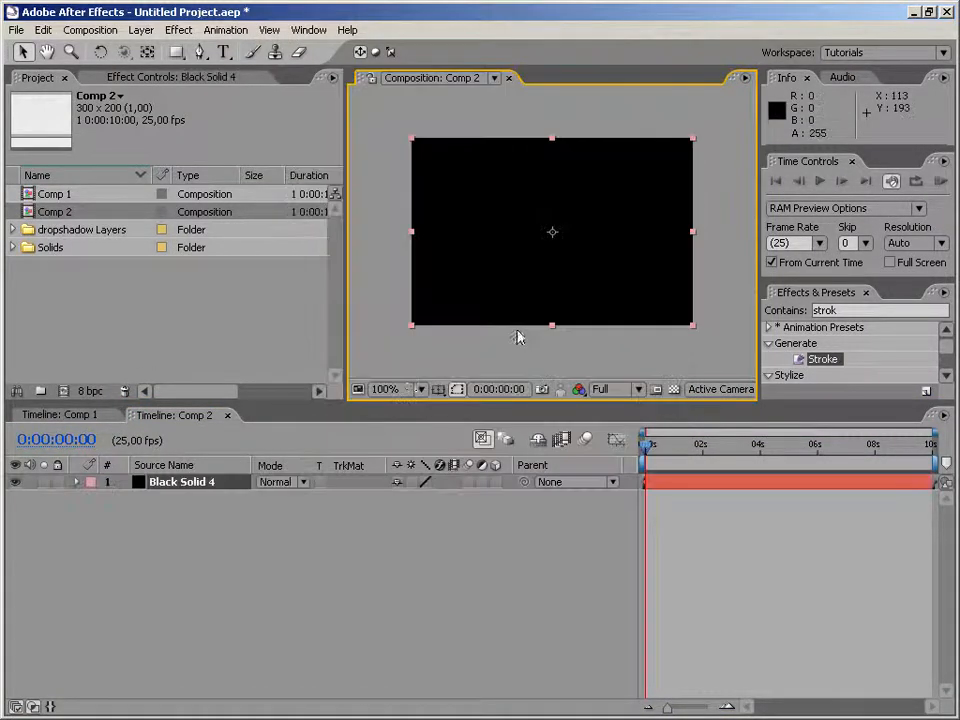
pyautogui.click(200, 52)
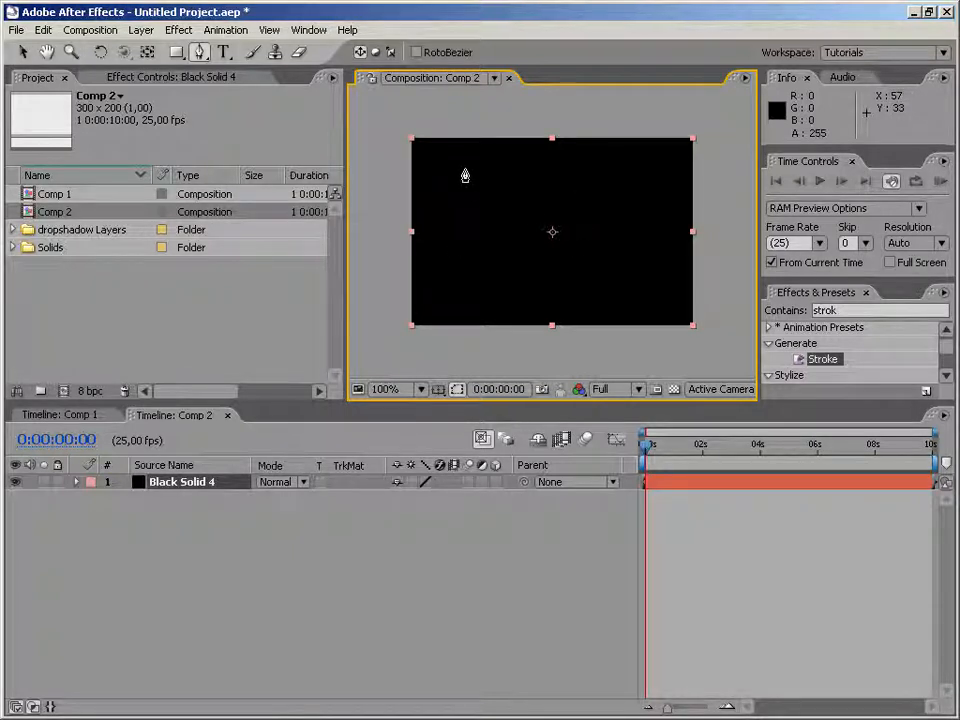
pyautogui.doubleClick(180, 52)
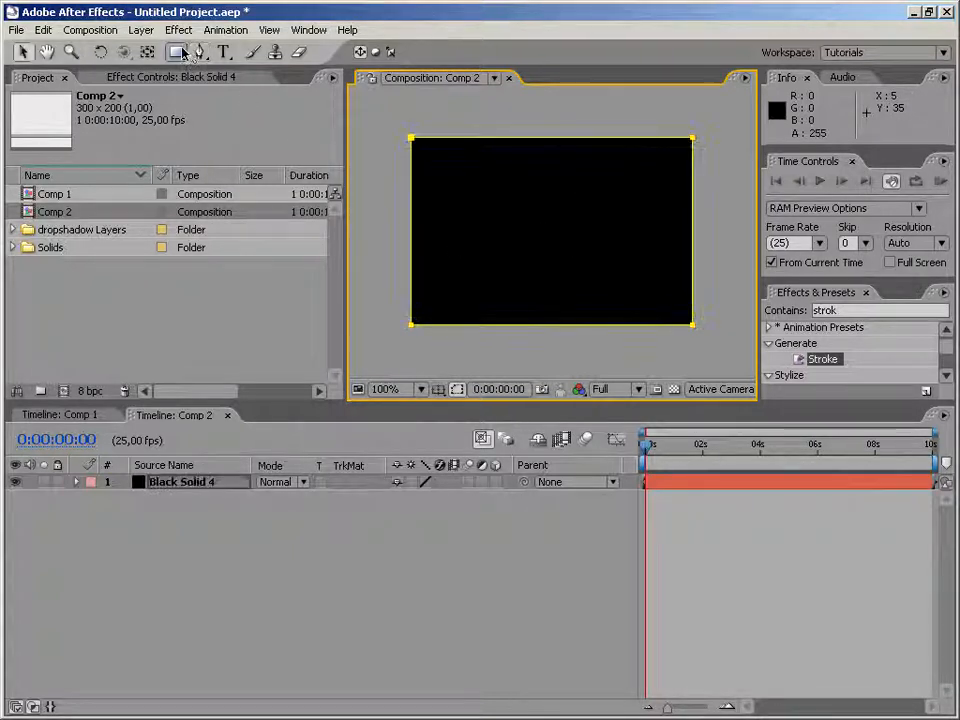
# Maximize the Comp 2 view at 200% zoom, show the grid, and turn on snapping to it
pyautogui.scroll(1, 454, 186)
pyautogui.scroll(-1, 454, 186)
pyautogui.scroll(1, 454, 186)
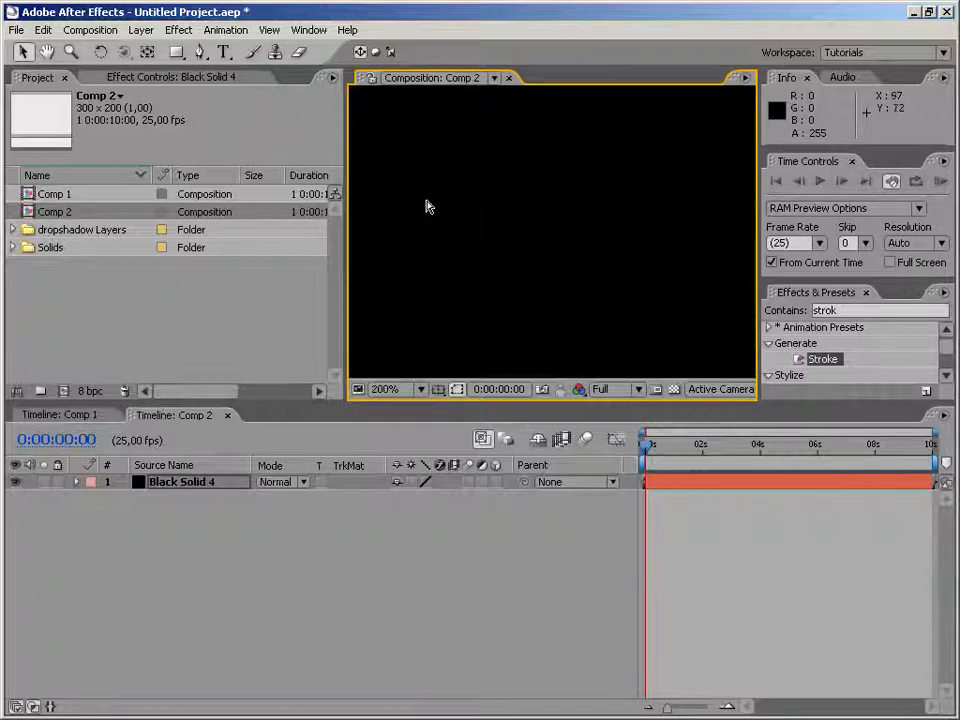
pyautogui.press('`')
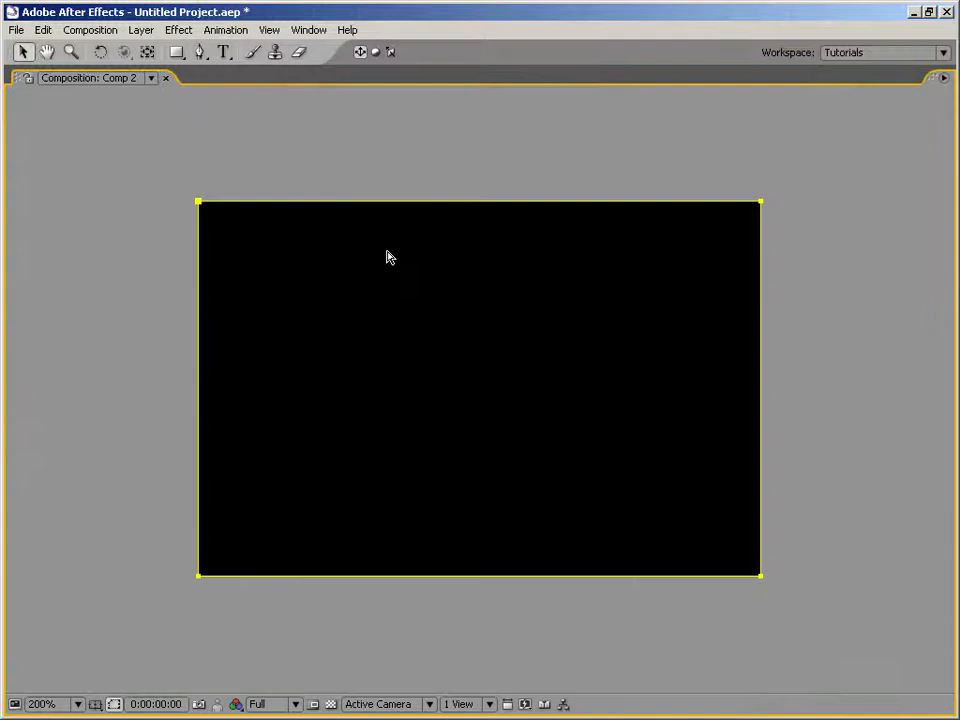
pyautogui.click(309, 30)
pyautogui.click(290, 274)
pyautogui.click(278, 32)
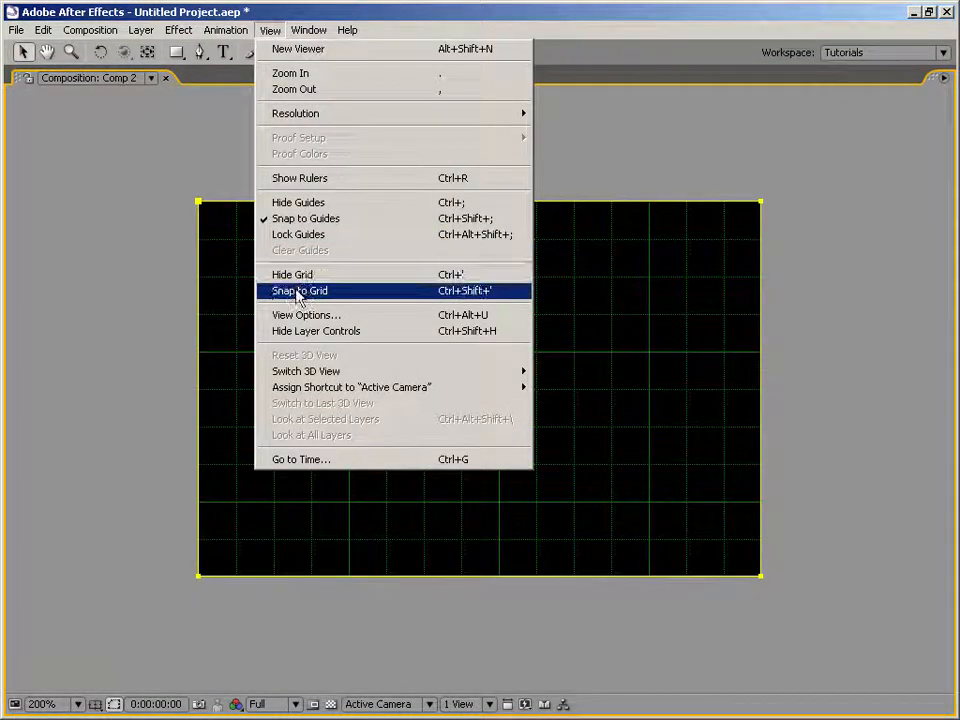
pyautogui.click(300, 291)
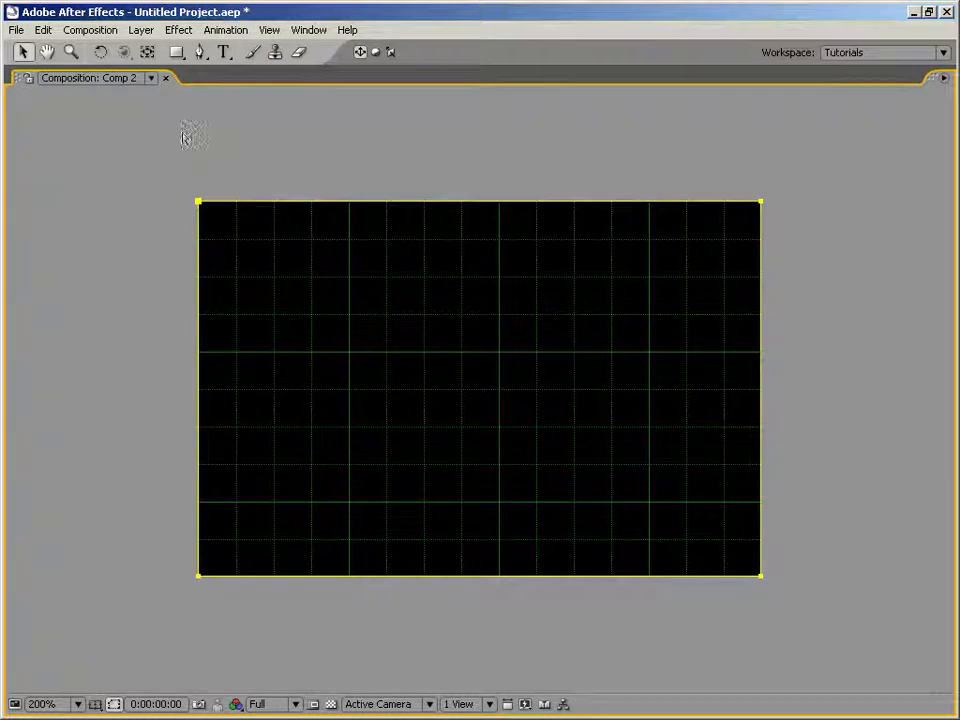
# Bevel the mask's four corners by adding points one grid square from each corner and deleting the original corner points
pyautogui.click(199, 54)
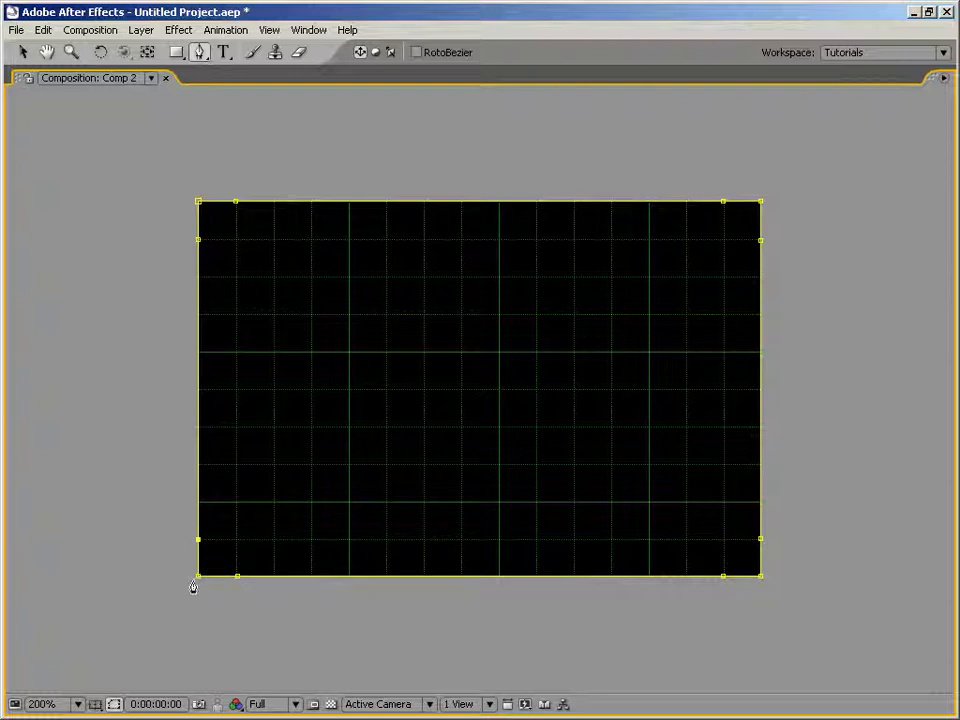
pyautogui.click(198, 577)
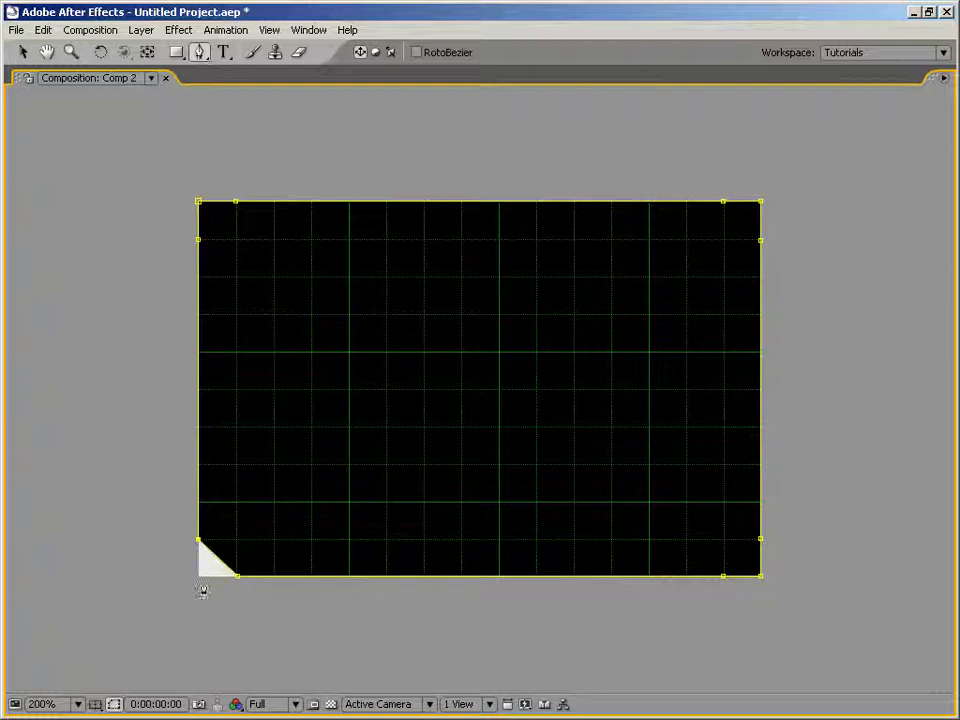
pyautogui.click(198, 202)
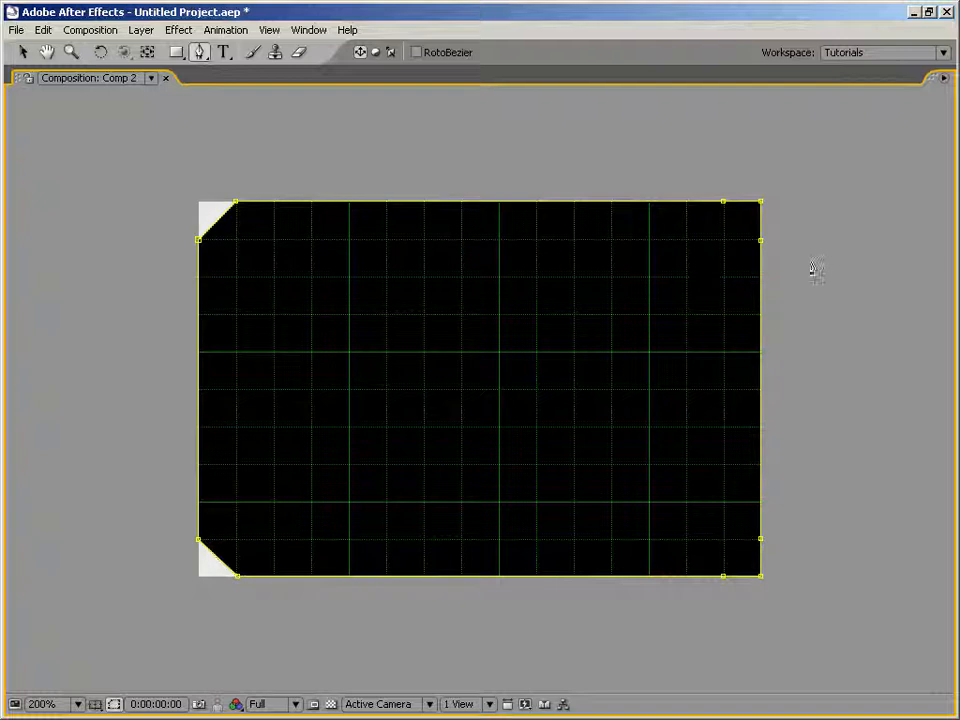
pyautogui.click(761, 203)
pyautogui.click(761, 577)
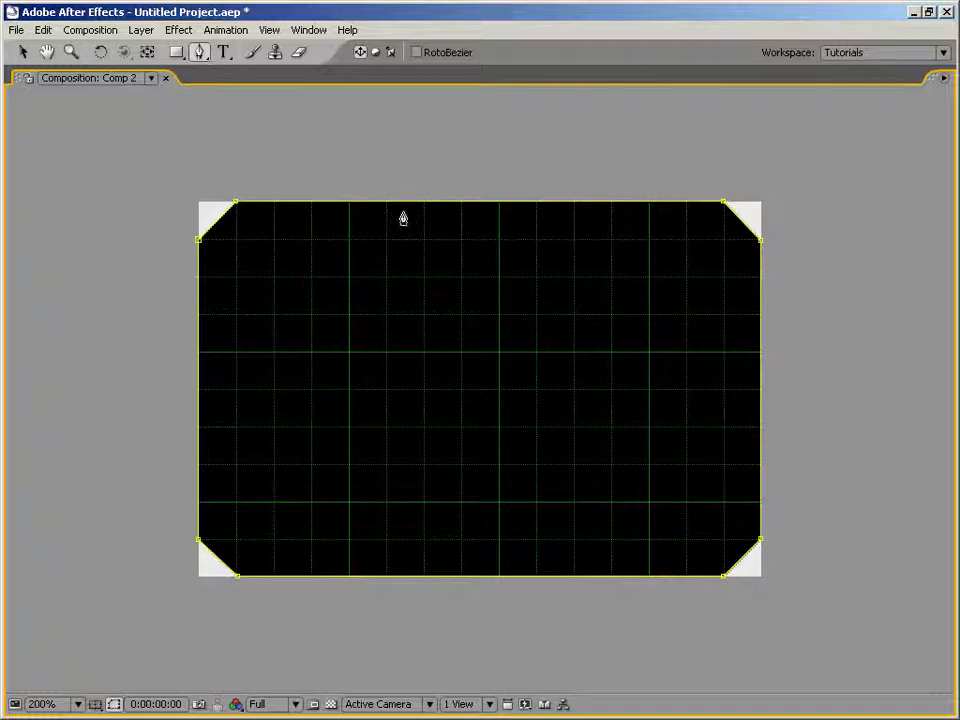
pyautogui.press('`')
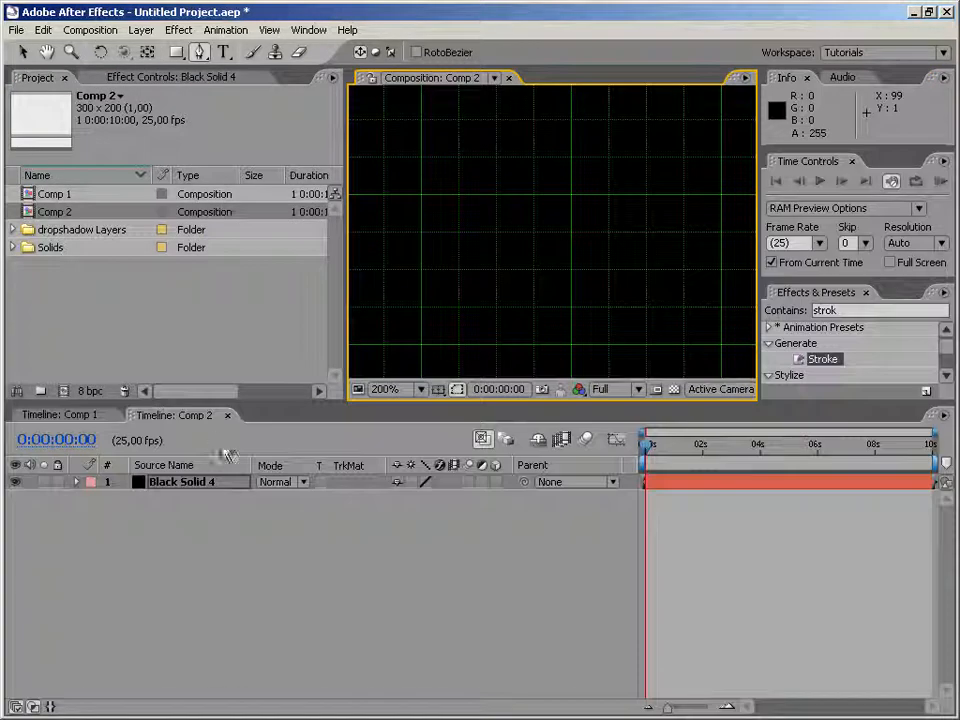
# Nest Comp 2 as a centred layer in Comp 1
pyautogui.click(75, 416)
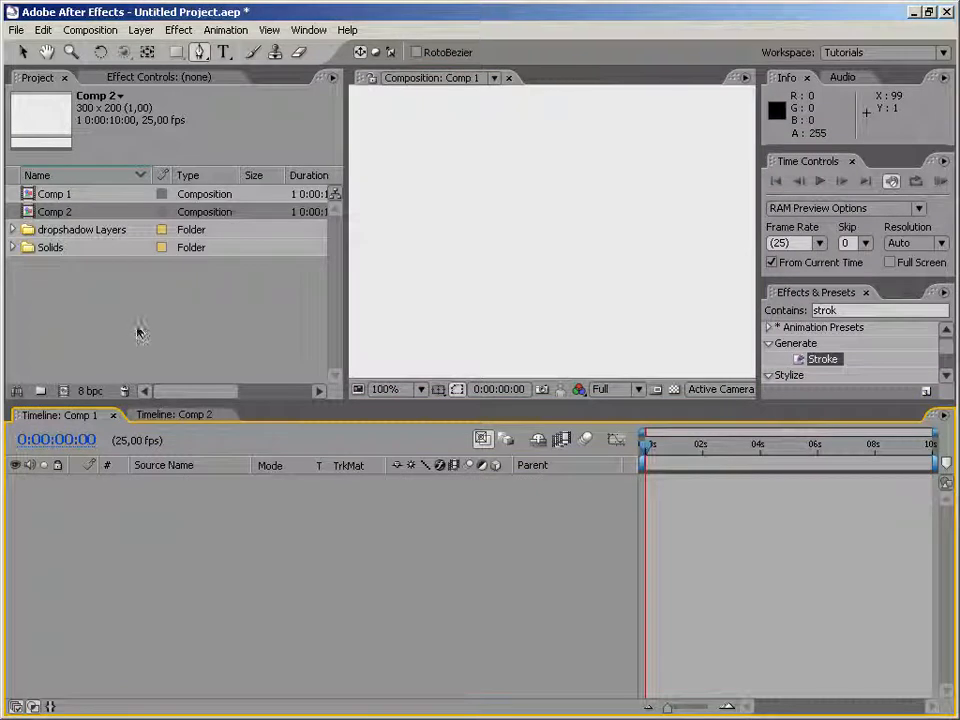
pyautogui.moveTo(40, 212); pyautogui.dragTo(557, 250)
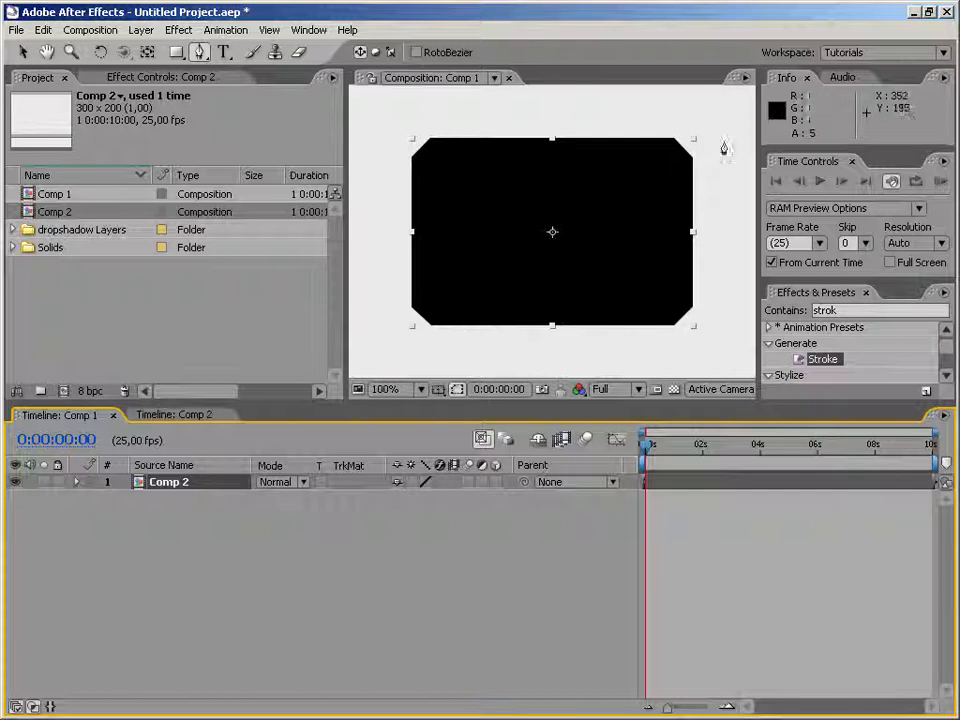
pyautogui.click(236, 534)
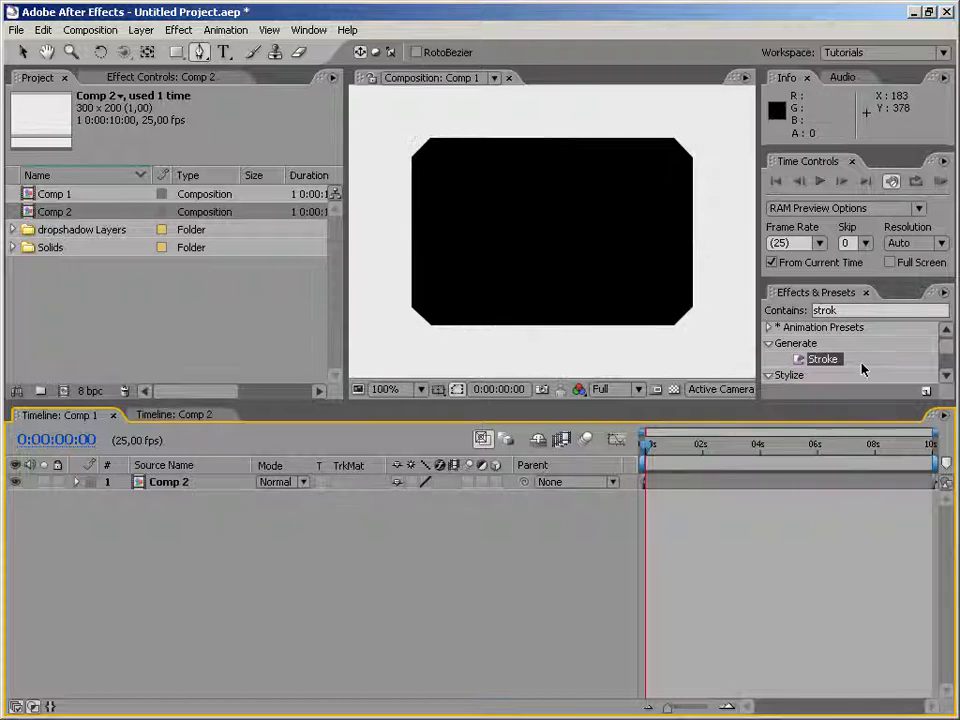
# Try the PS_Stroke preset on the single Comp 2 layer and remove all of its effects
pyautogui.moveTo(946, 349); pyautogui.dragTo(944, 337)
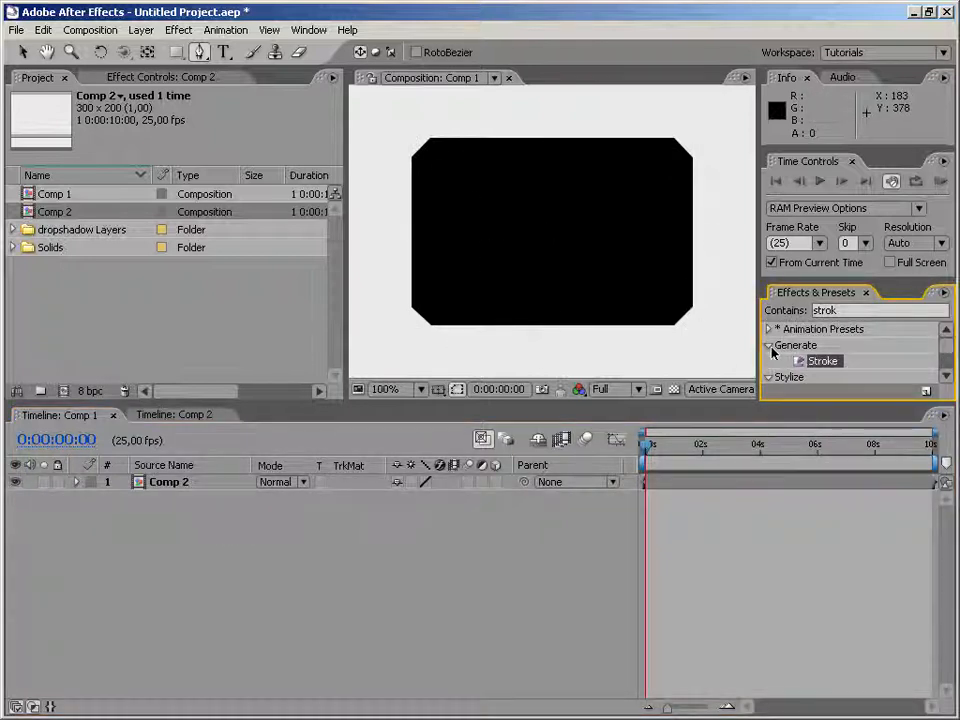
pyautogui.click(769, 345)
pyautogui.click(769, 361)
pyautogui.click(769, 329)
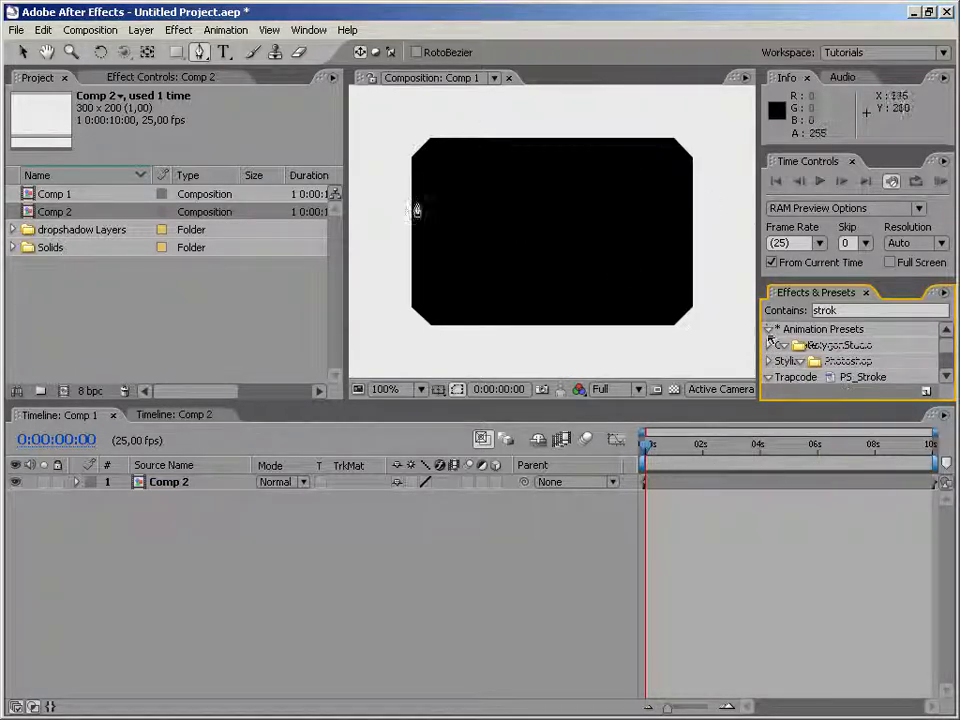
pyautogui.moveTo(848, 378); pyautogui.dragTo(530, 253)
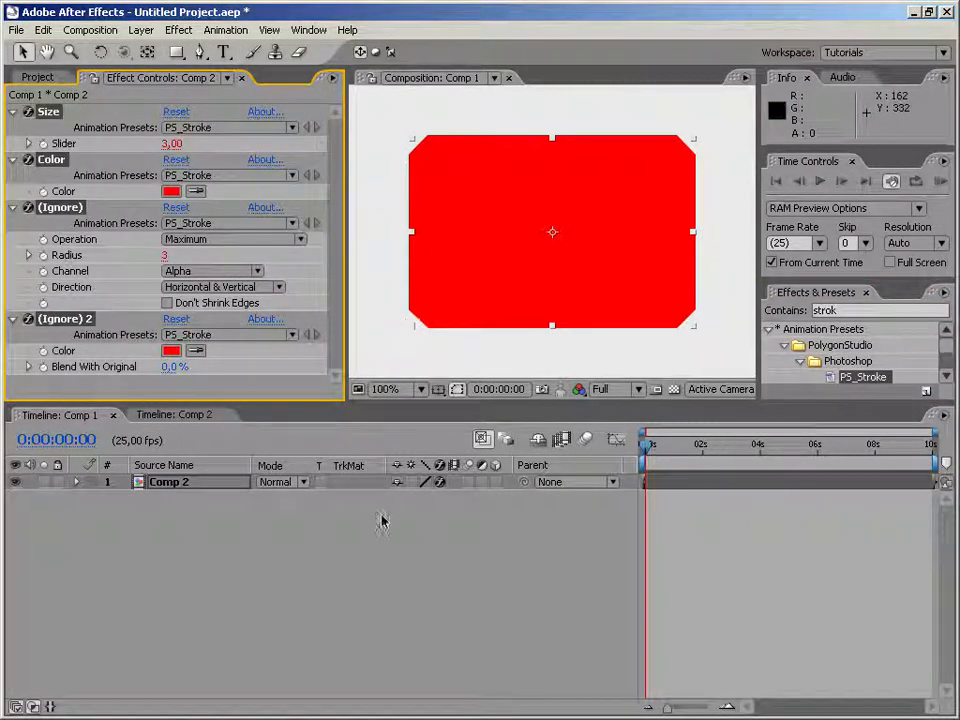
pyautogui.click(187, 490)
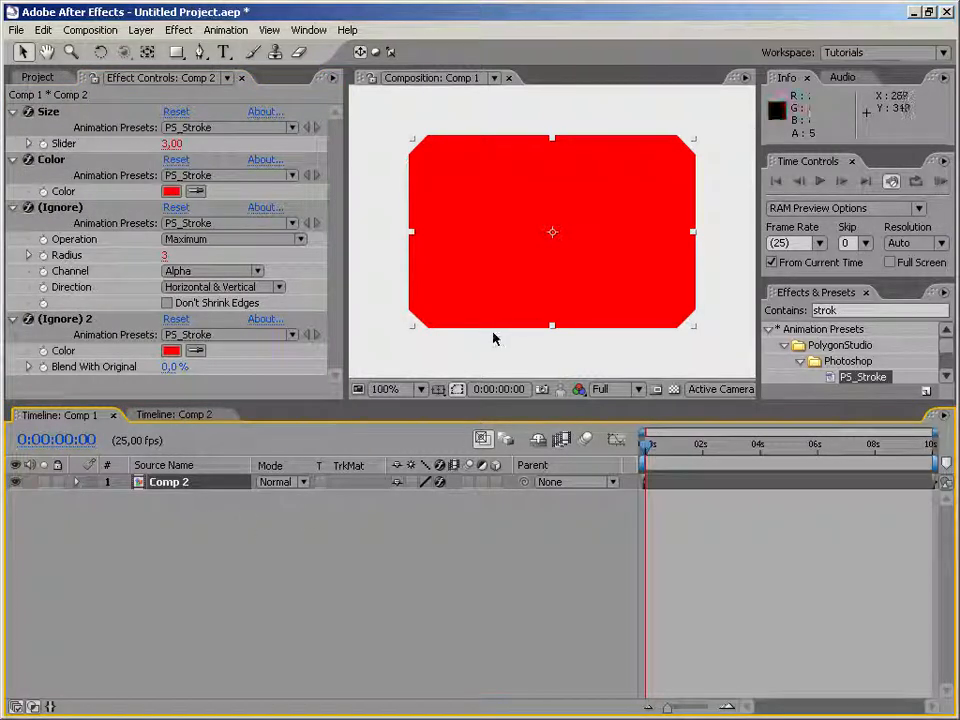
pyautogui.hotkey('ctrl', 'shift', 'e')
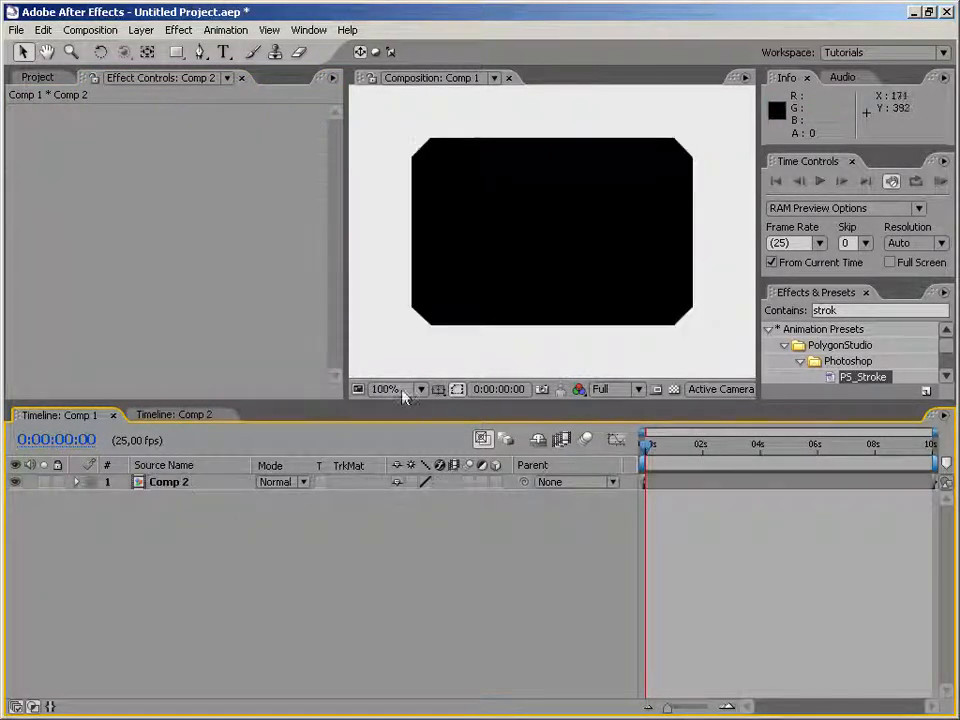
# Duplicate the Comp 2 layer and apply the PS_Stroke preset to the lower copy
pyautogui.hotkey('ctrl', 'd')
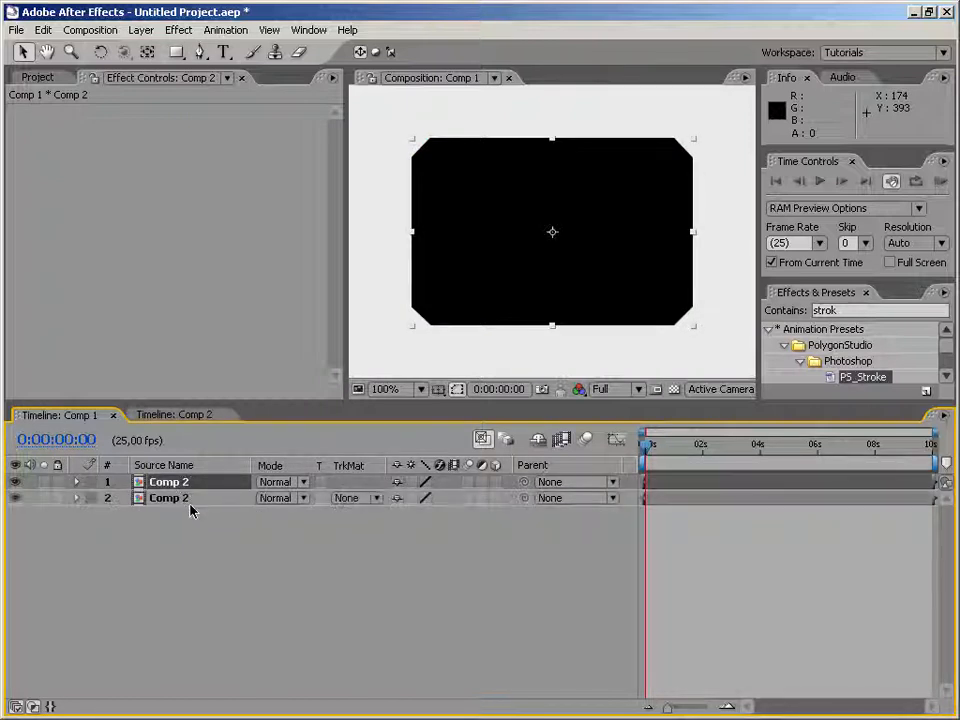
pyautogui.click(250, 498)
pyautogui.moveTo(890, 385)
pyautogui.mouseDown()
pyautogui.moveTo(400, 480)
pyautogui.moveTo(182, 510)
pyautogui.moveTo(167, 497)
pyautogui.mouseUp()
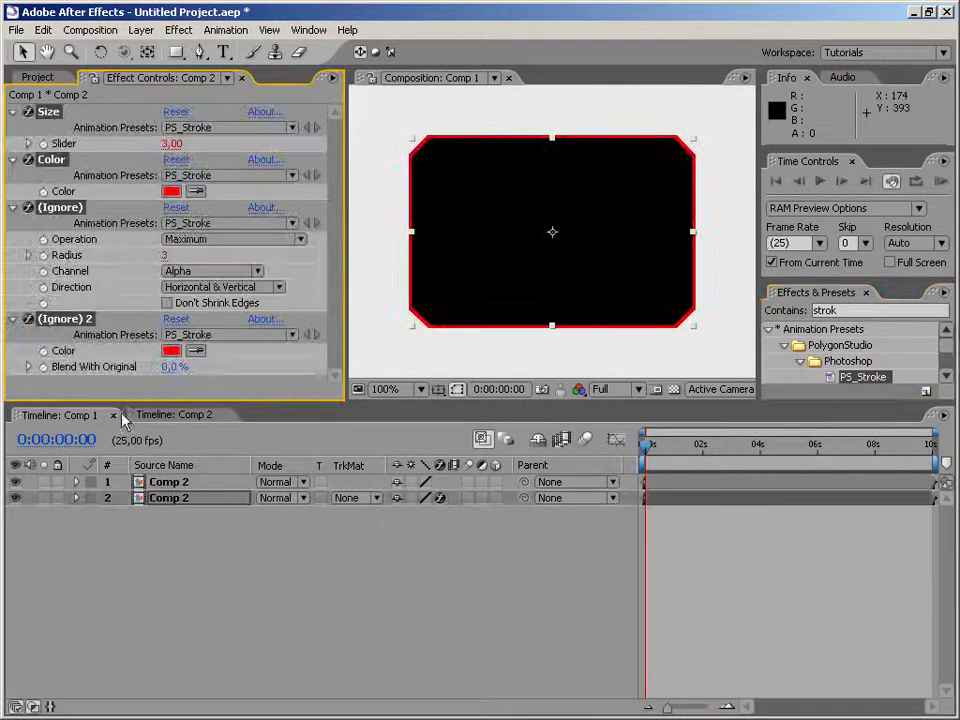
# Collapse the lower Comp 2 layer's effects, leaving only the Size and Color controls expanded
pyautogui.keyDown('ctrl'); pyautogui.click(12, 112); pyautogui.keyUp('ctrl')
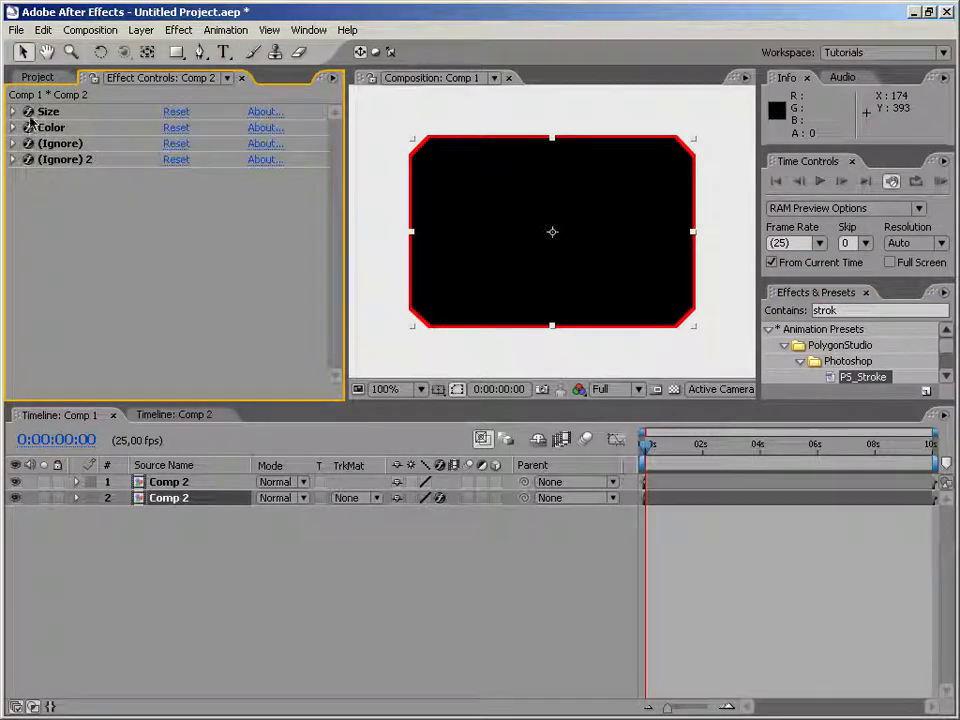
pyautogui.click(13, 128)
pyautogui.click(13, 112)
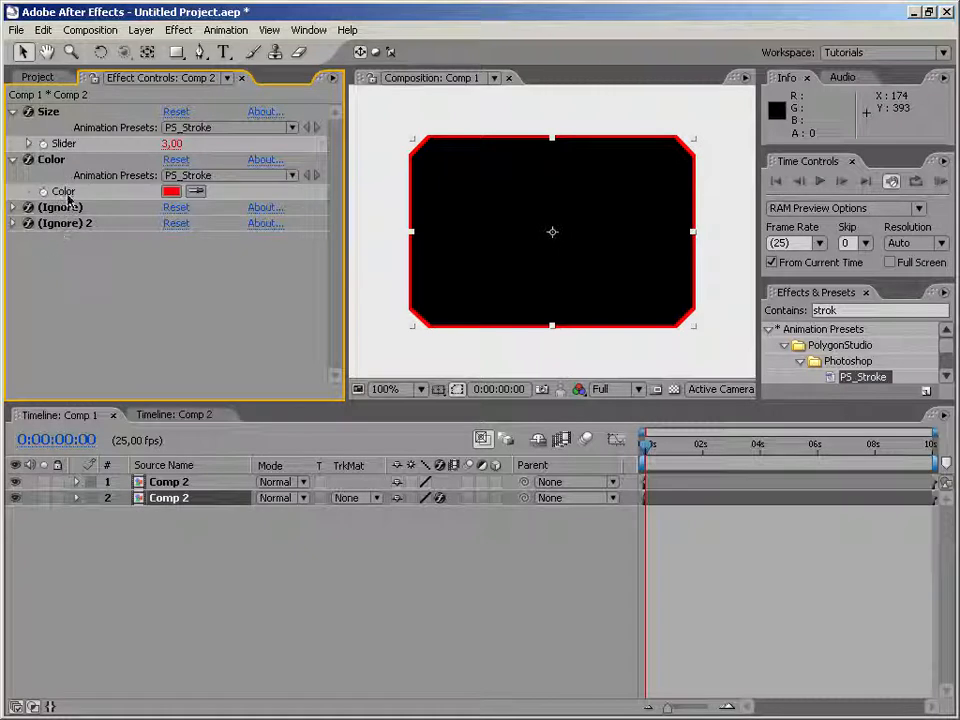
# Set the lower Comp 2 layer's stroke color to green (43C80E) and its stroke size to 15
pyautogui.moveTo(172, 143)
pyautogui.mouseDown()
pyautogui.moveTo(207, 140)
pyautogui.moveTo(180, 143)
pyautogui.moveTo(205, 143)
pyautogui.moveTo(195, 142)
pyautogui.mouseUp()
pyautogui.click(172, 192)
pyautogui.click(536, 470)
pyautogui.click(568, 558)
pyautogui.click(569, 589)
pyautogui.click(729, 409)
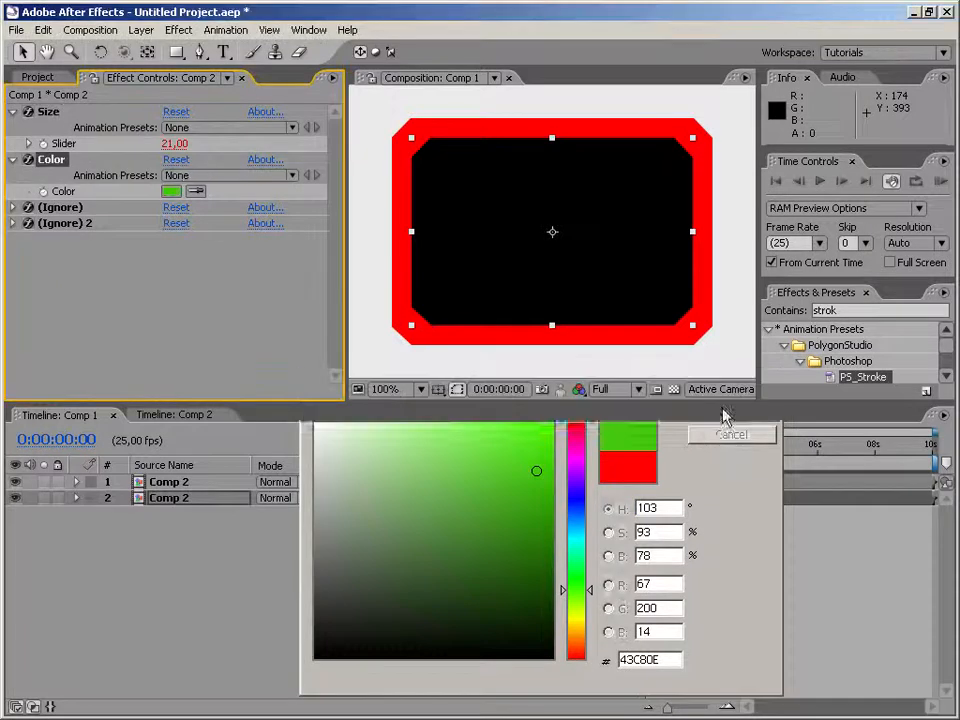
pyautogui.moveTo(174, 143)
pyautogui.mouseDown()
pyautogui.moveTo(150, 143)
pyautogui.moveTo(168, 143)
pyautogui.mouseUp()
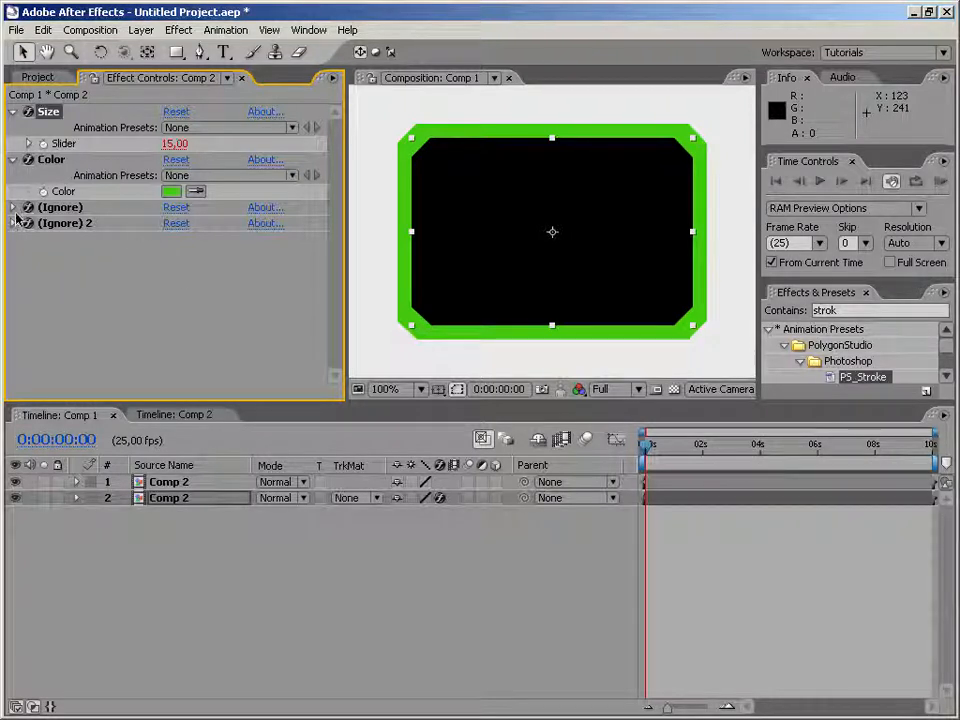
# Expand the (Ignore) effect, check its About information, and set the stroke size to 21
pyautogui.click(58, 207)
pyautogui.click(13, 208)
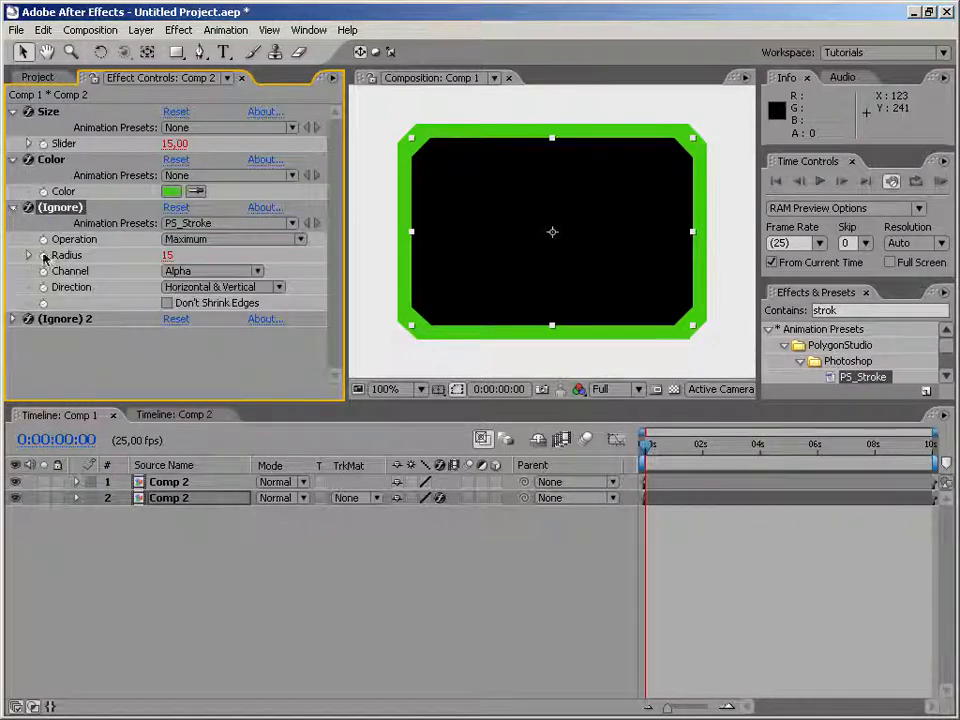
pyautogui.click(265, 208)
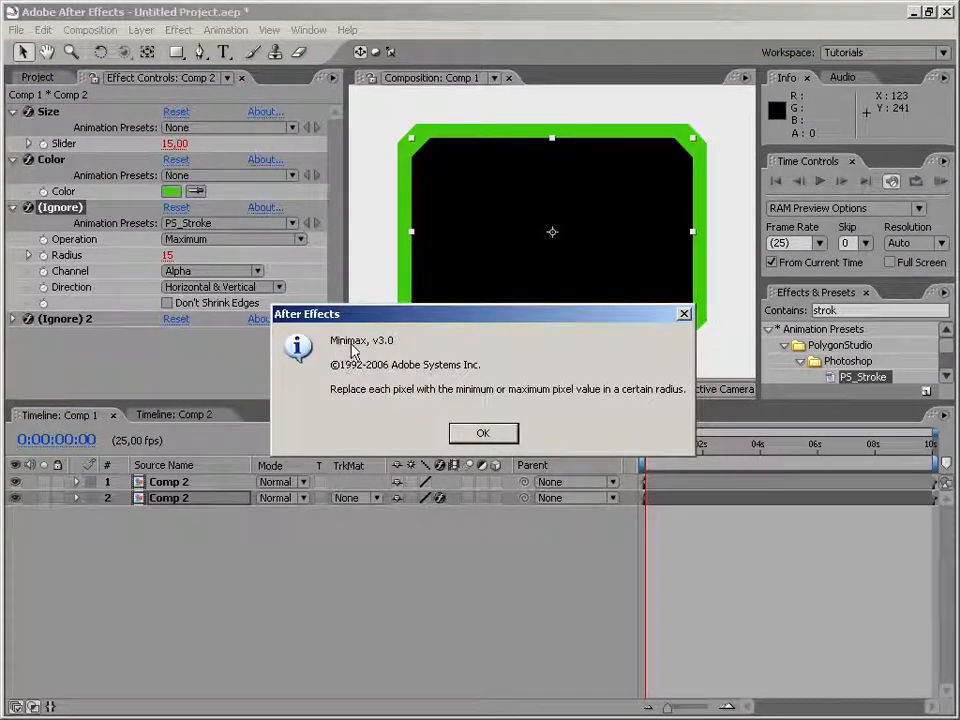
pyautogui.click(476, 430)
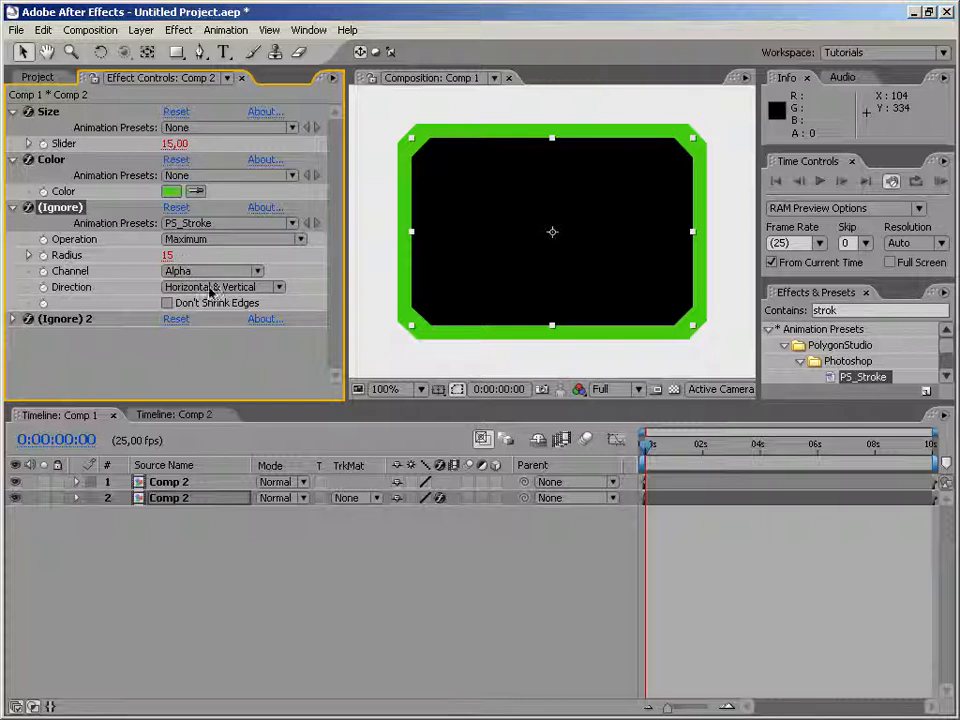
pyautogui.moveTo(193, 300); pyautogui.dragTo(189, 231)
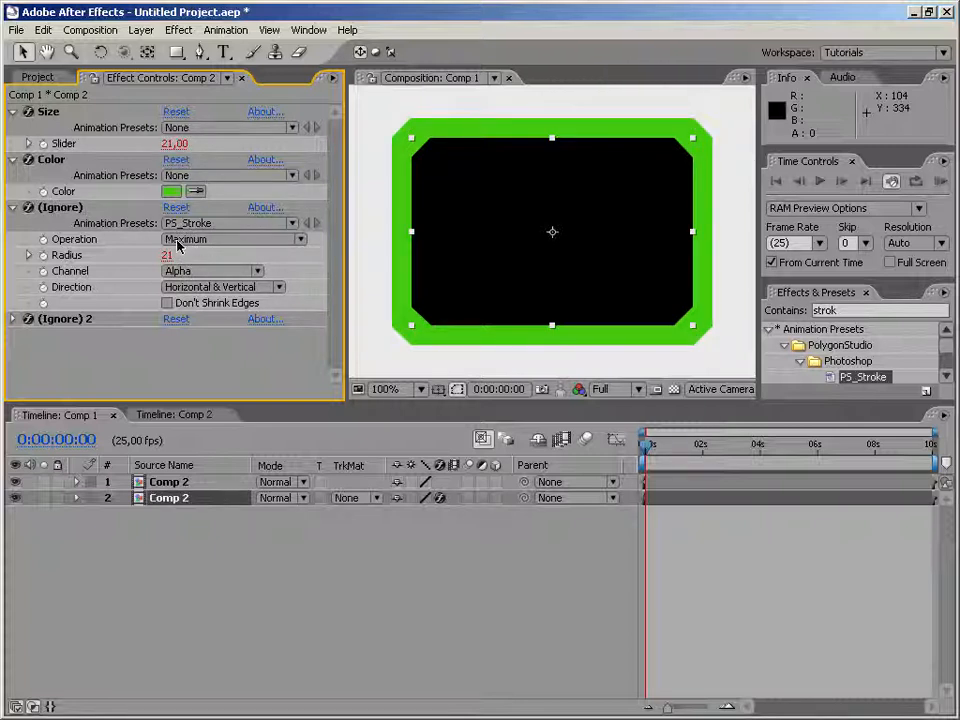
# Expand the (Ignore) 2 effect, check its About information, and set the stroke size to 6
pyautogui.click(12, 319)
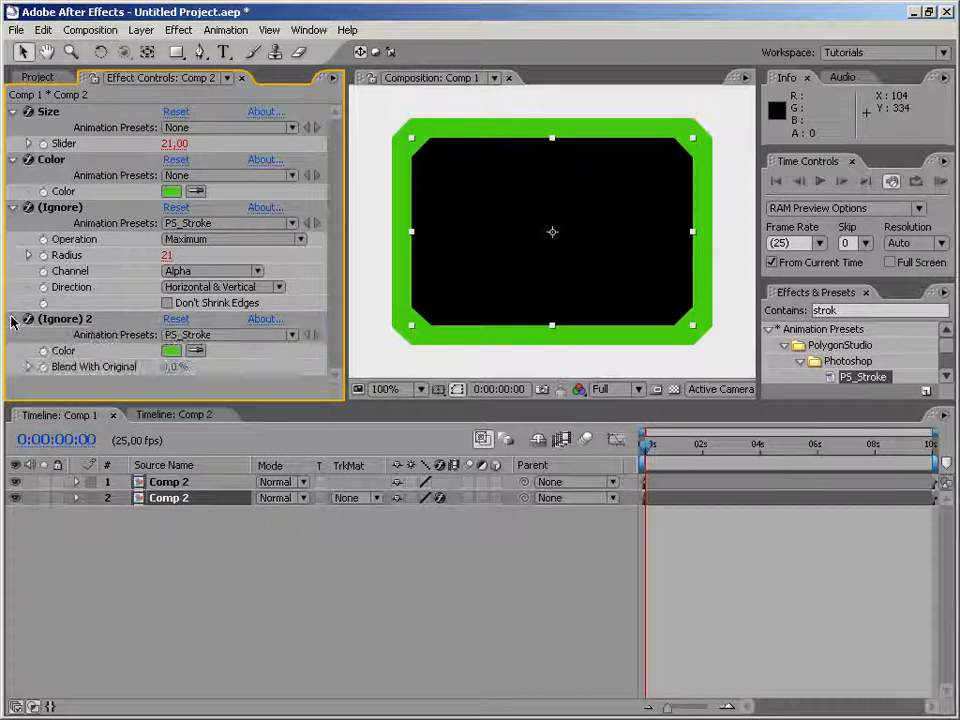
pyautogui.click(264, 319)
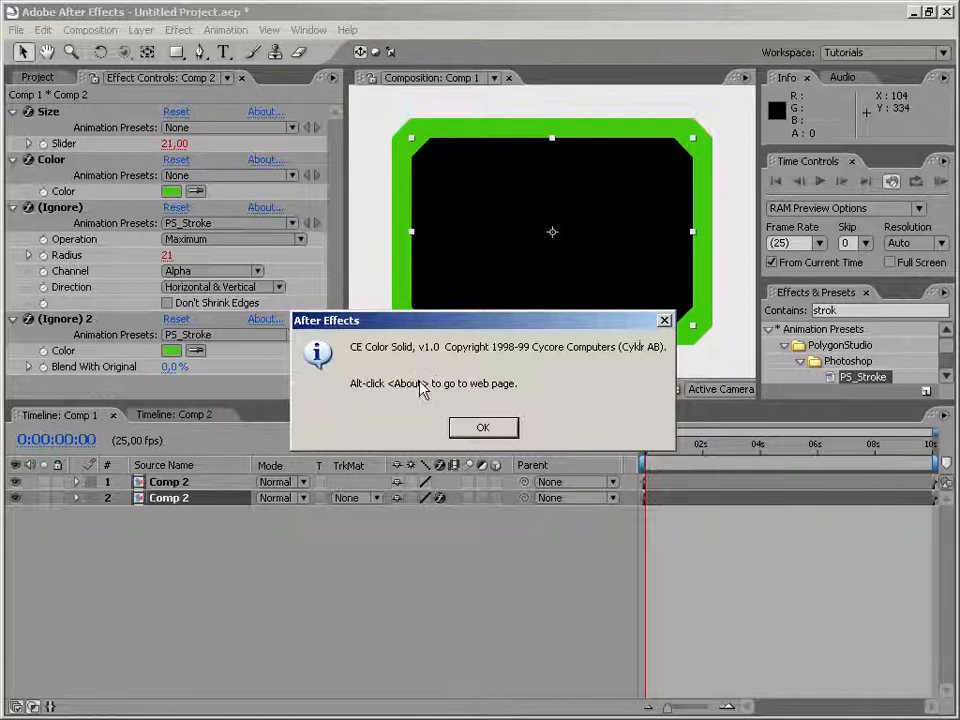
pyautogui.click(481, 427)
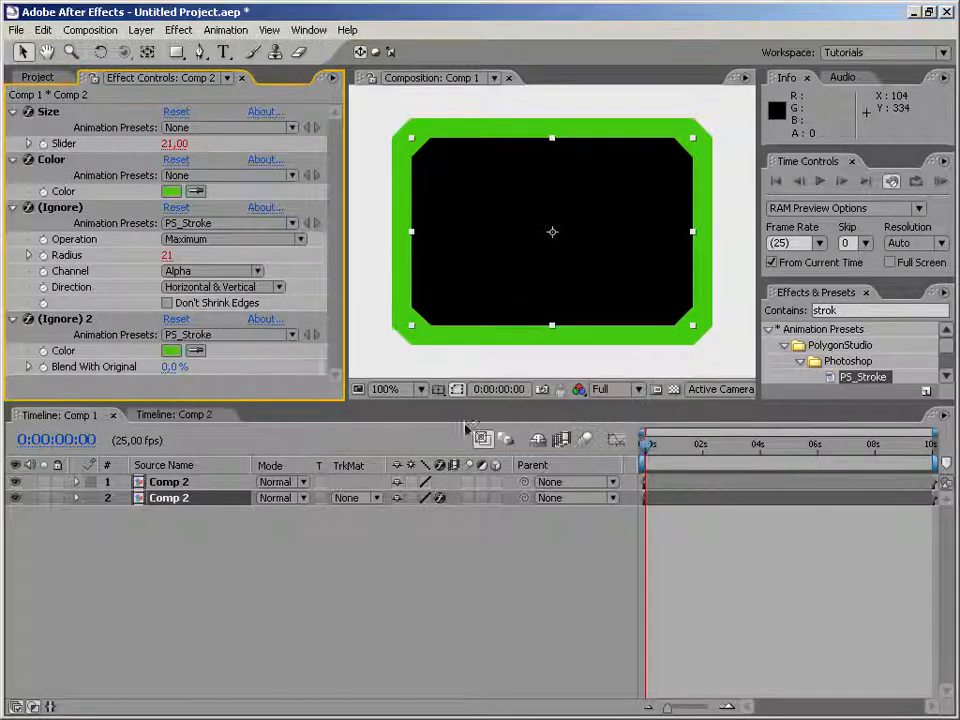
pyautogui.moveTo(175, 143); pyautogui.dragTo(158, 143)
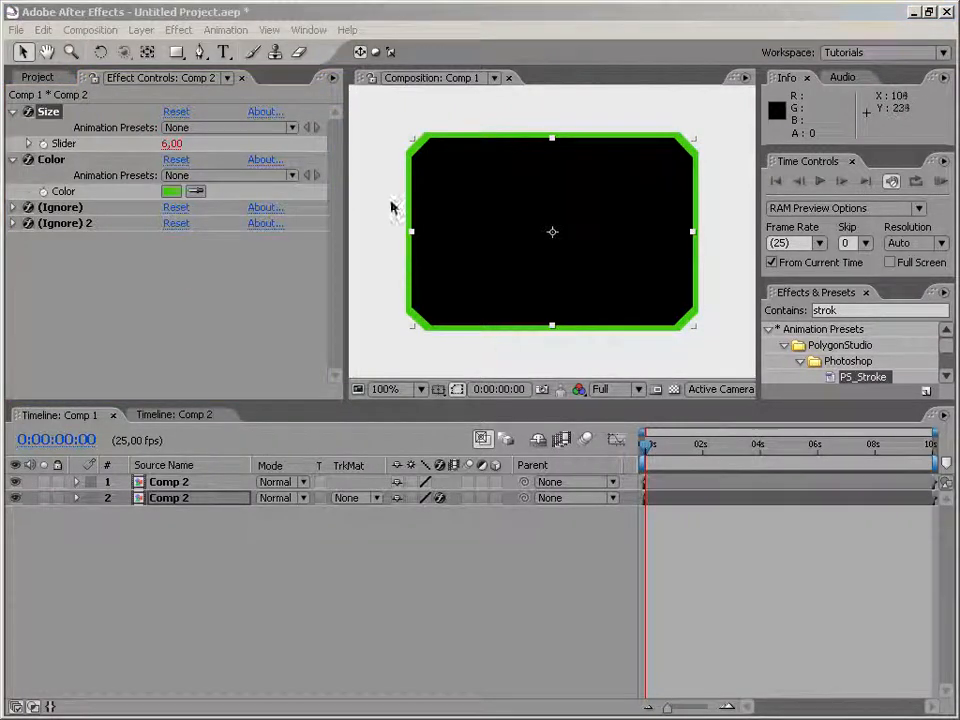
# Delete the lower Comp 2 layer from Comp 1
pyautogui.click(83, 133)
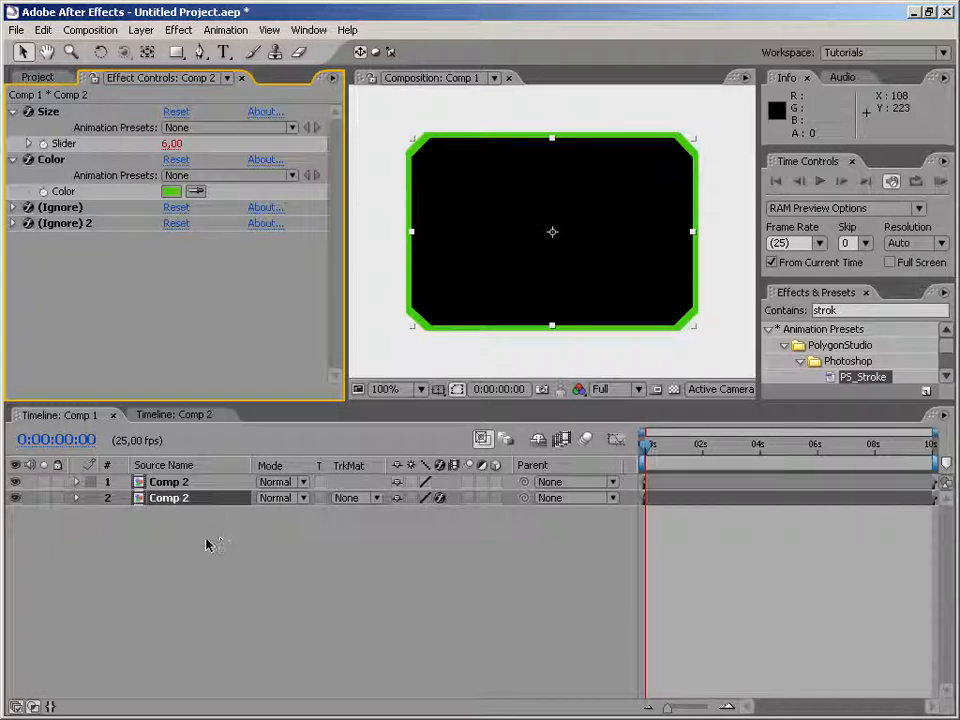
pyautogui.click(170, 498)
pyautogui.press('Delete')
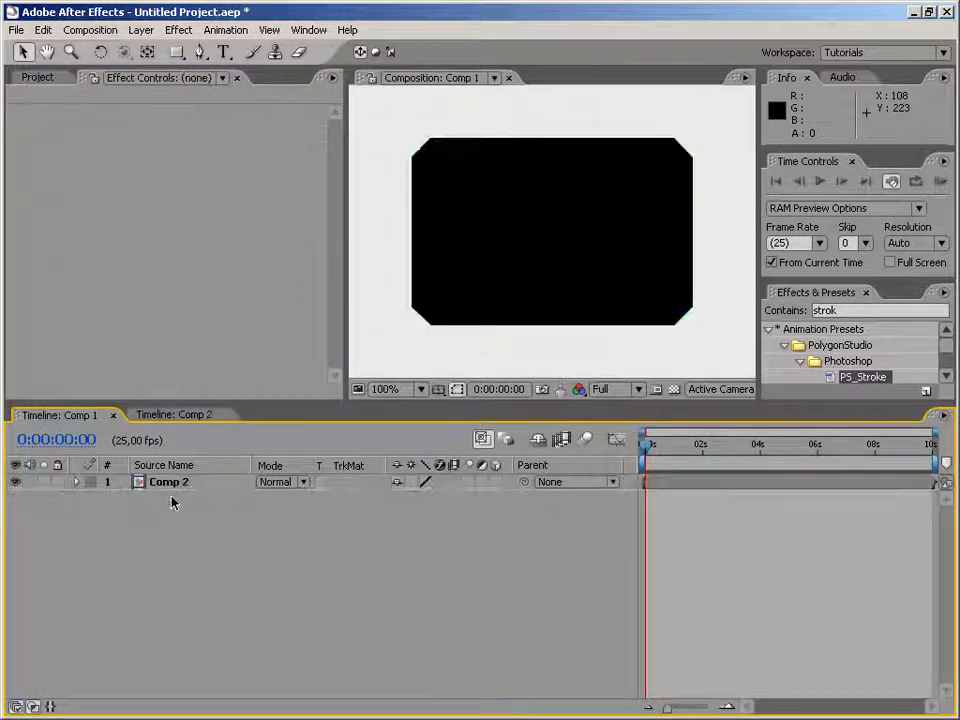
# Filter the presets by PS_ and apply PS_GradientOverlay to the remaining Comp 2 layer
pyautogui.moveTo(838, 310); pyautogui.dragTo(770, 314)
pyautogui.write('PS_')
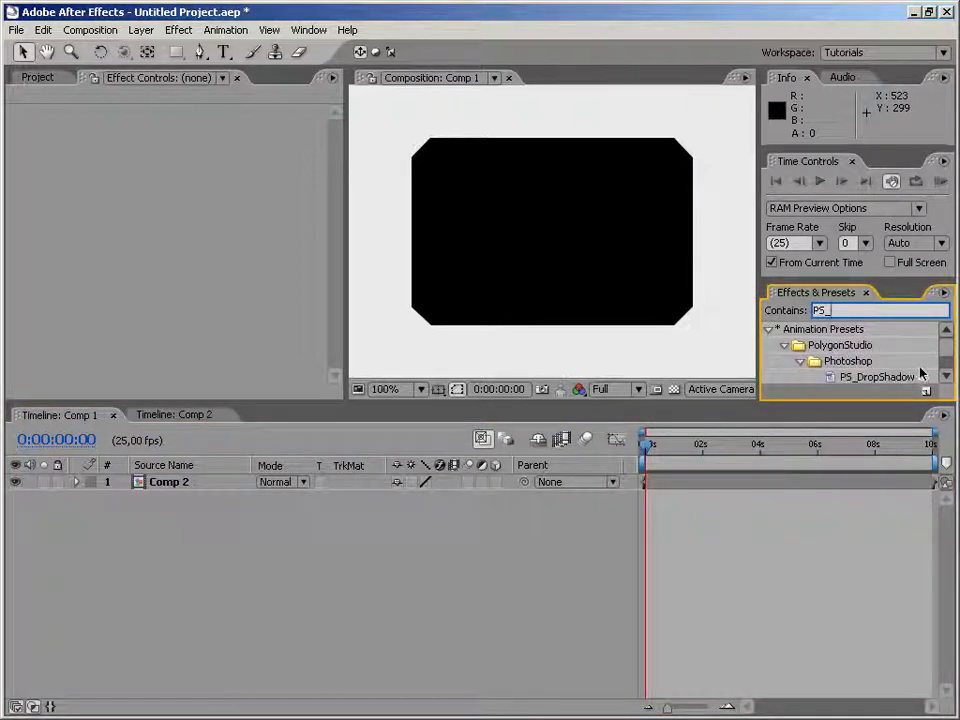
pyautogui.click(946, 375)
pyautogui.click(946, 375)
pyautogui.click(885, 369)
pyautogui.moveTo(903, 371); pyautogui.dragTo(531, 231)
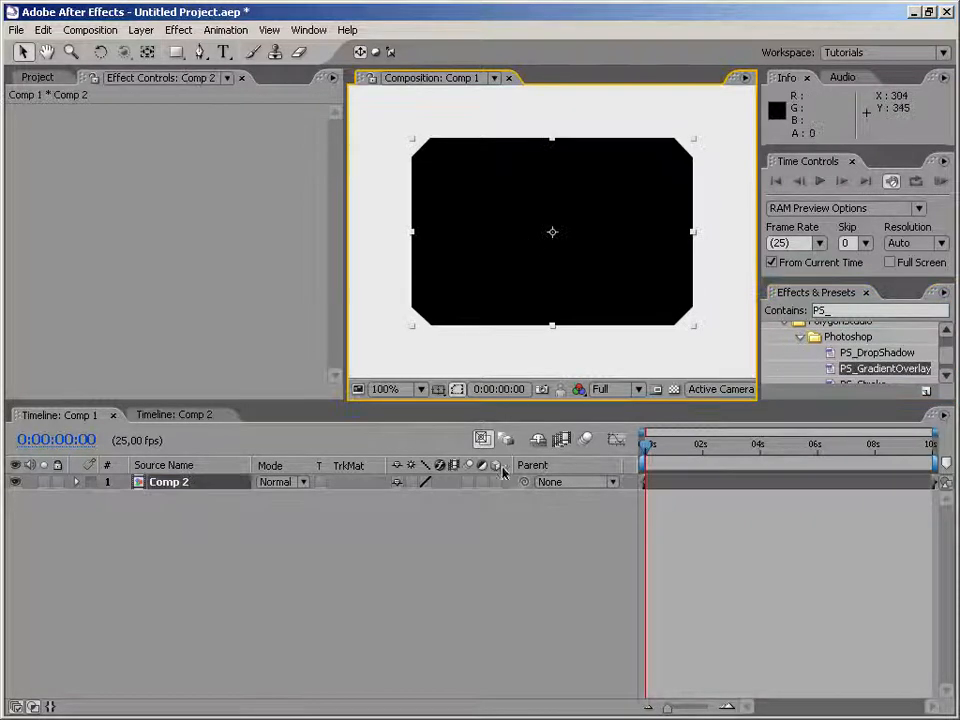
pyautogui.moveTo(893, 368); pyautogui.dragTo(585, 274)
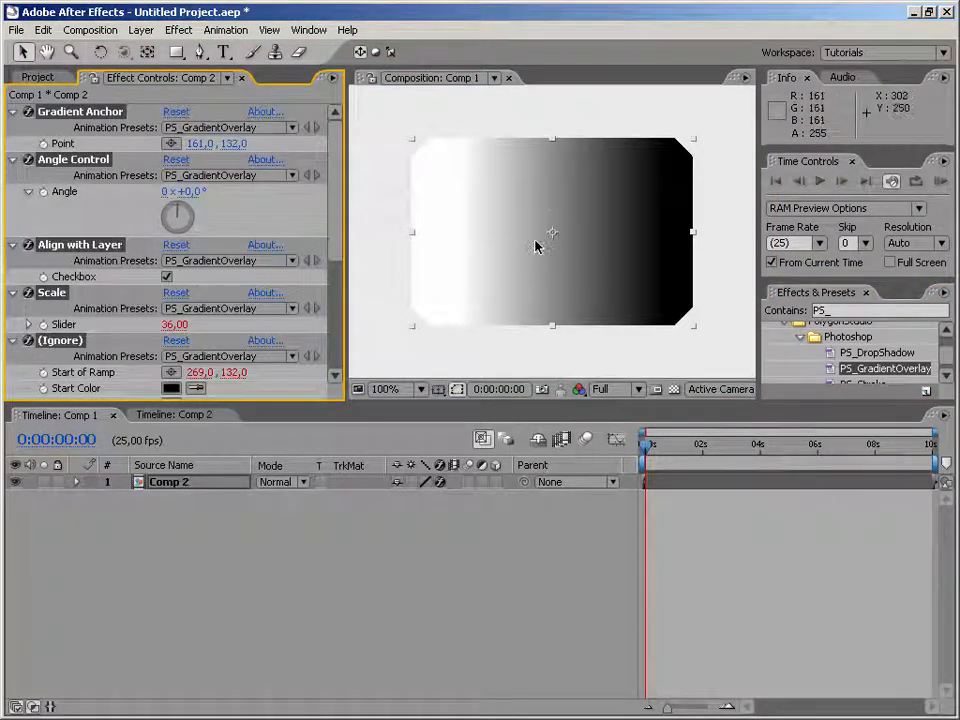
# Collapse all of the PS_GradientOverlay effects on the Comp 2 layer and deselect them
pyautogui.click(12, 113)
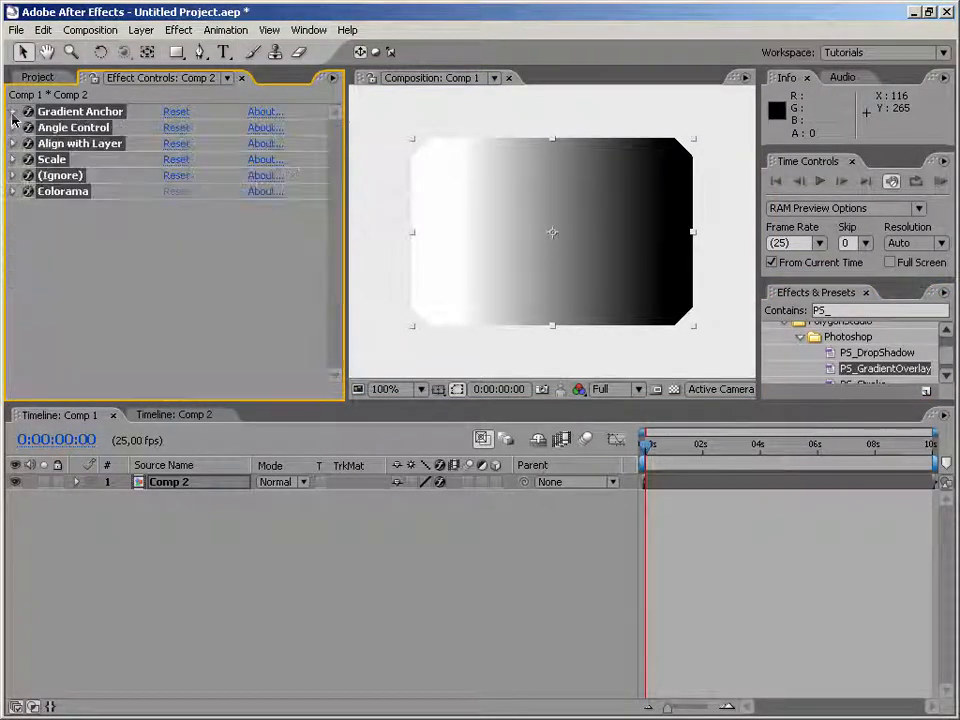
pyautogui.click(29, 191)
pyautogui.click(91, 263)
pyautogui.moveTo(28, 192); pyautogui.dragTo(29, 110)
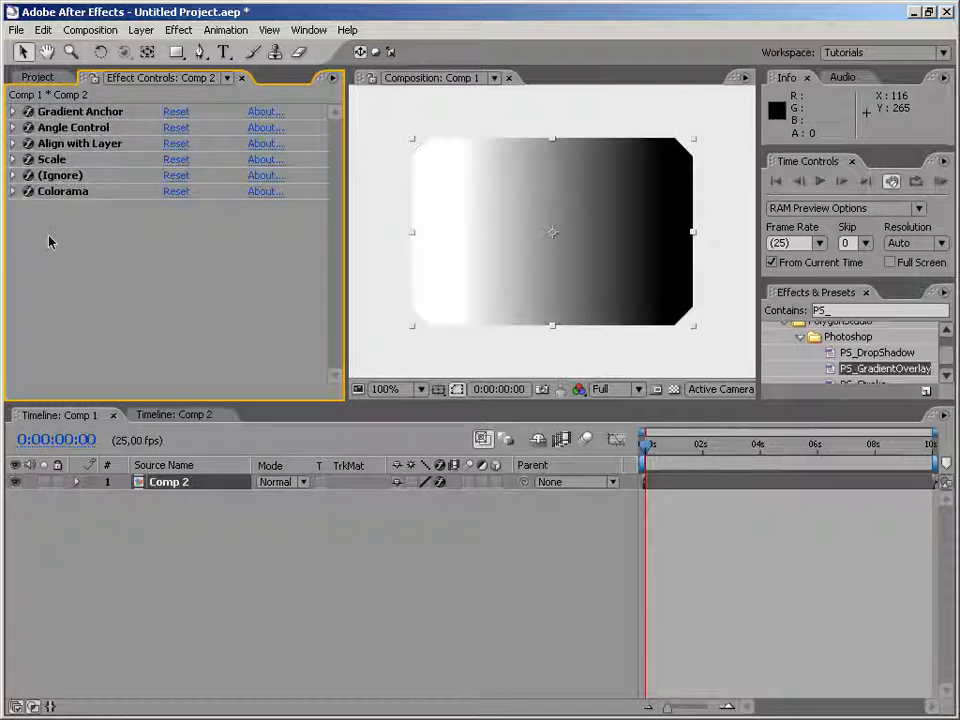
# Check the Gradient Anchor control, collapse it again, and set the gradient's Angle Control to -16°
pyautogui.click(12, 112)
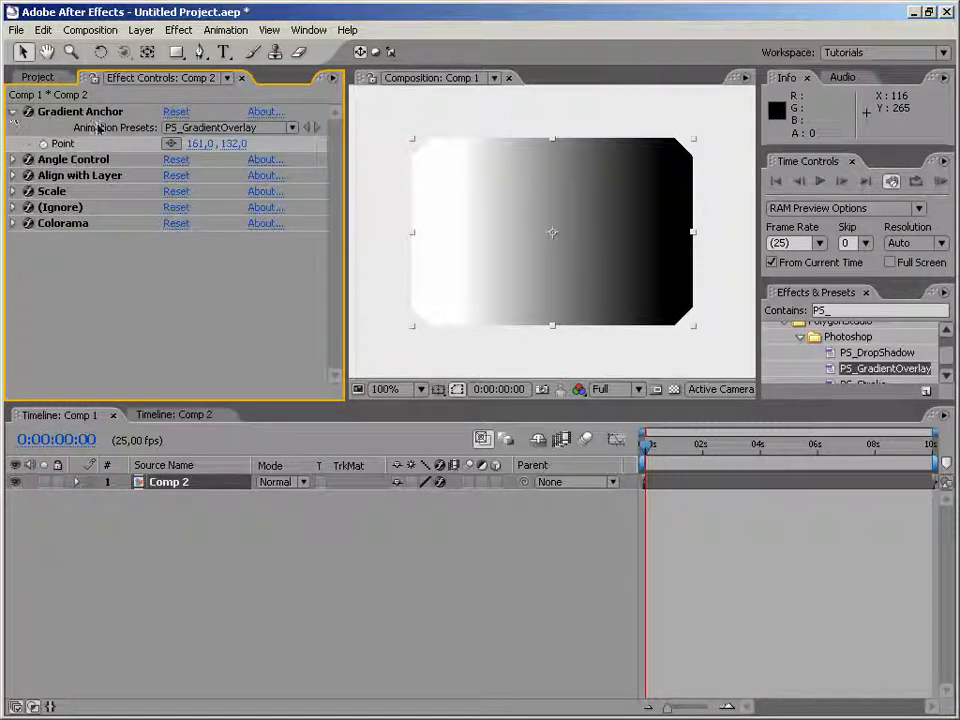
pyautogui.click(14, 112)
pyautogui.click(12, 127)
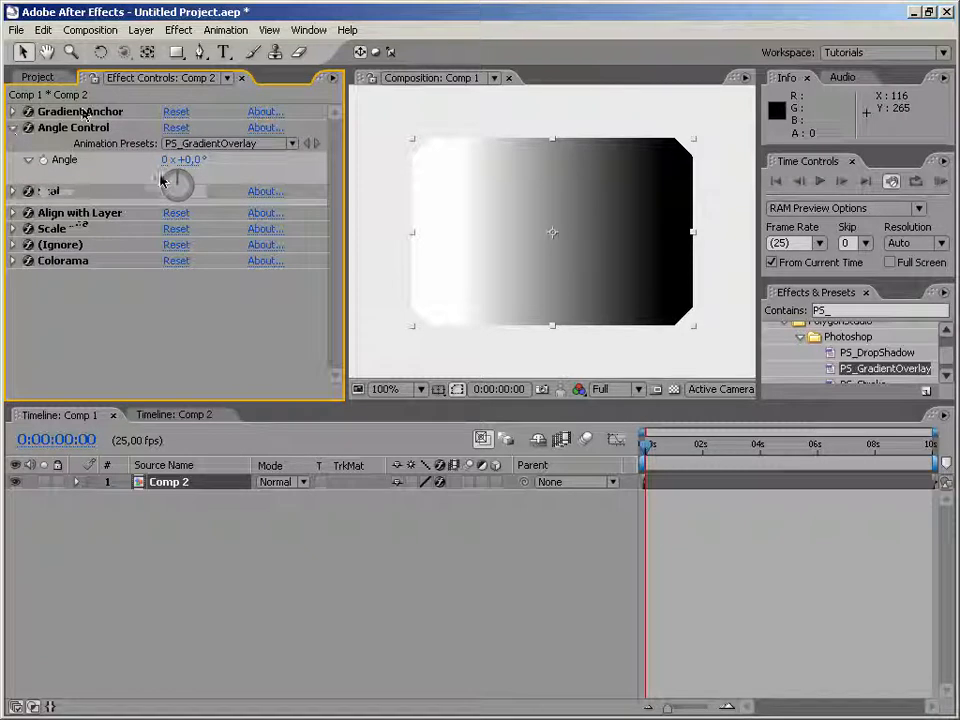
pyautogui.moveTo(172, 181); pyautogui.dragTo(170, 145)
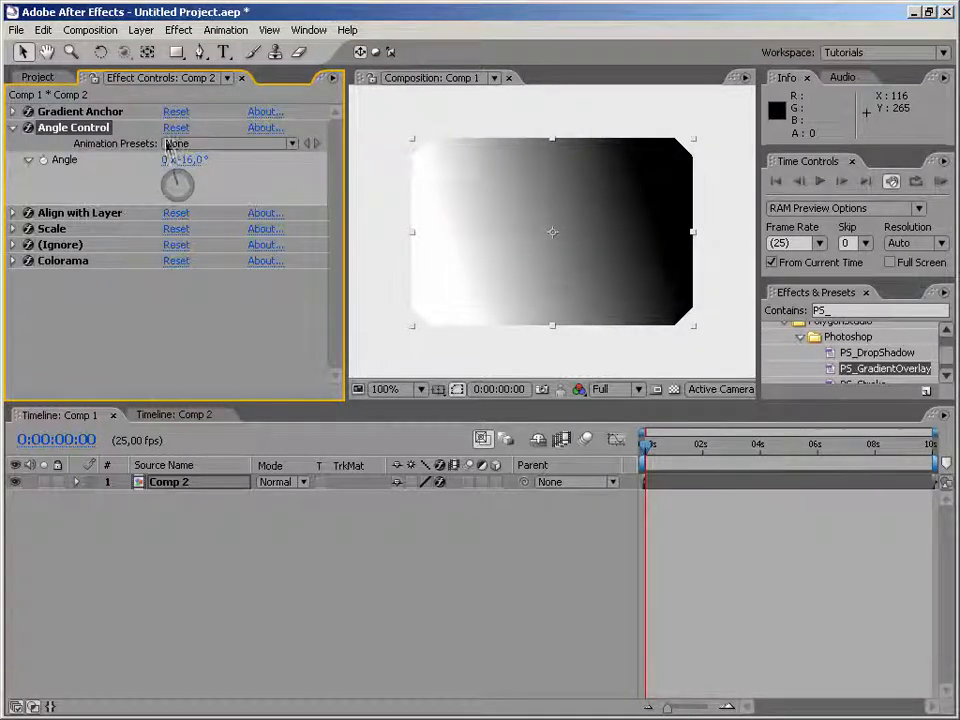
# Expand the Align with Layer and Scale controls, compare the alignment on and off, and leave Align with Layer disabled
pyautogui.click(12, 213)
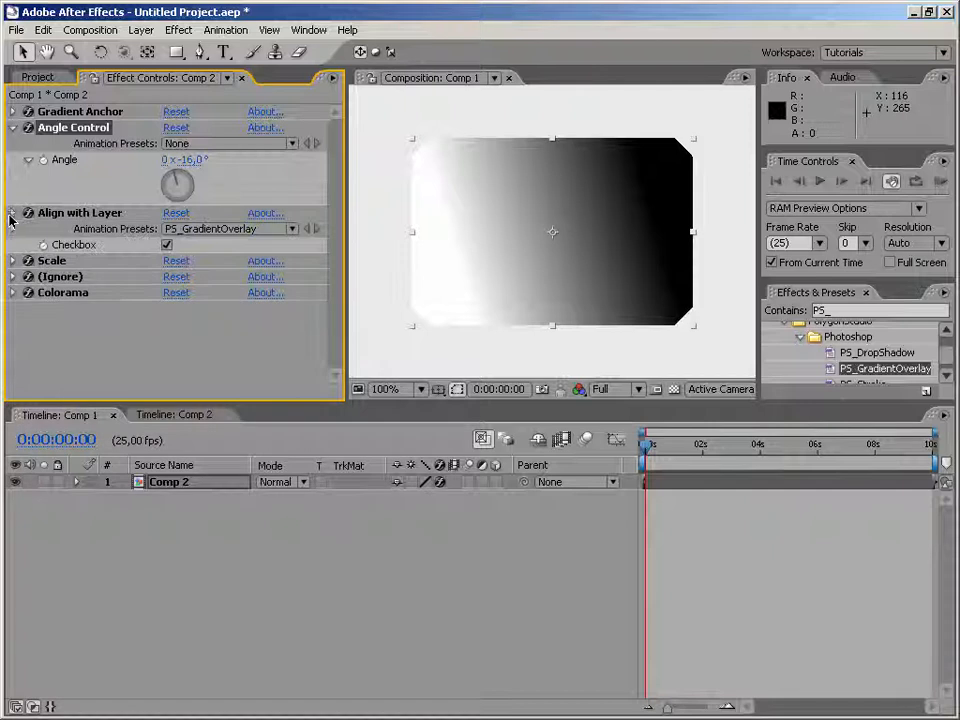
pyautogui.click(166, 246)
pyautogui.click(166, 246)
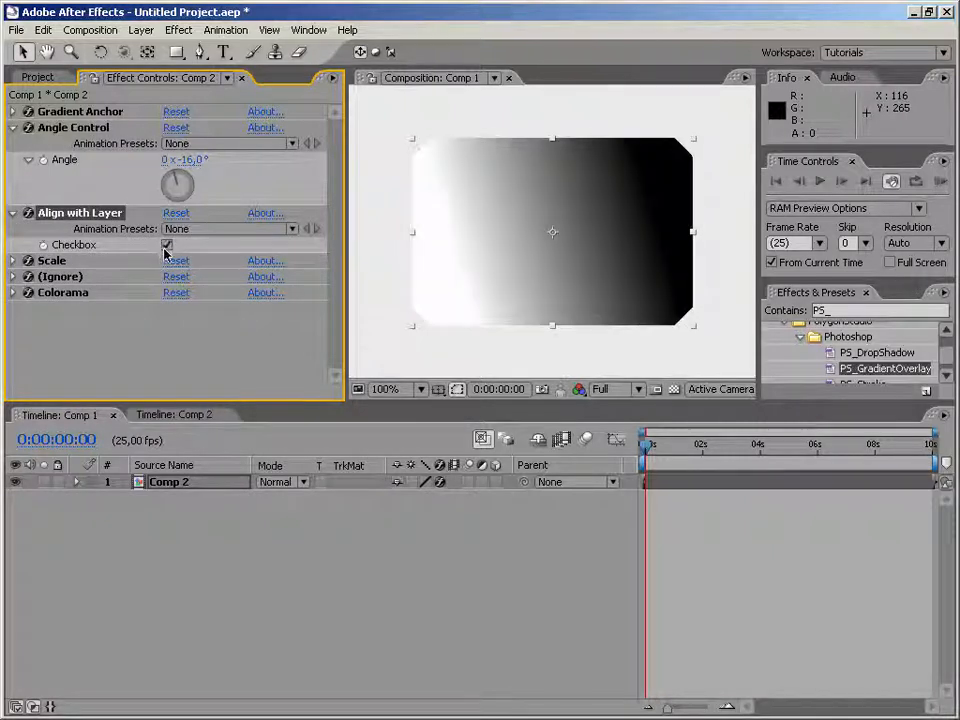
pyautogui.click(14, 260)
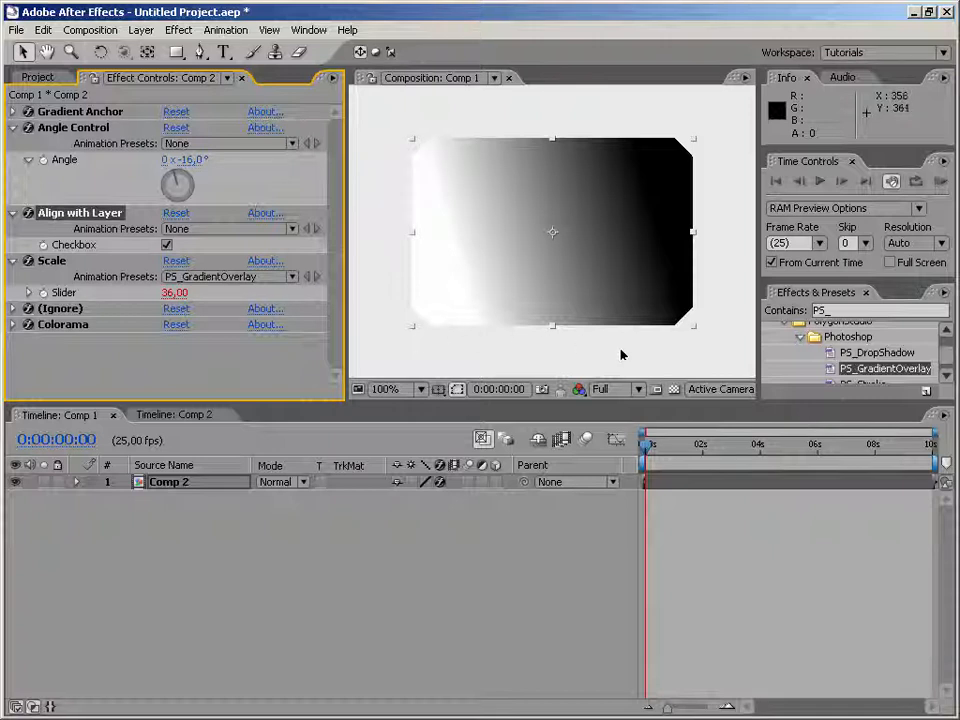
pyautogui.click(166, 247)
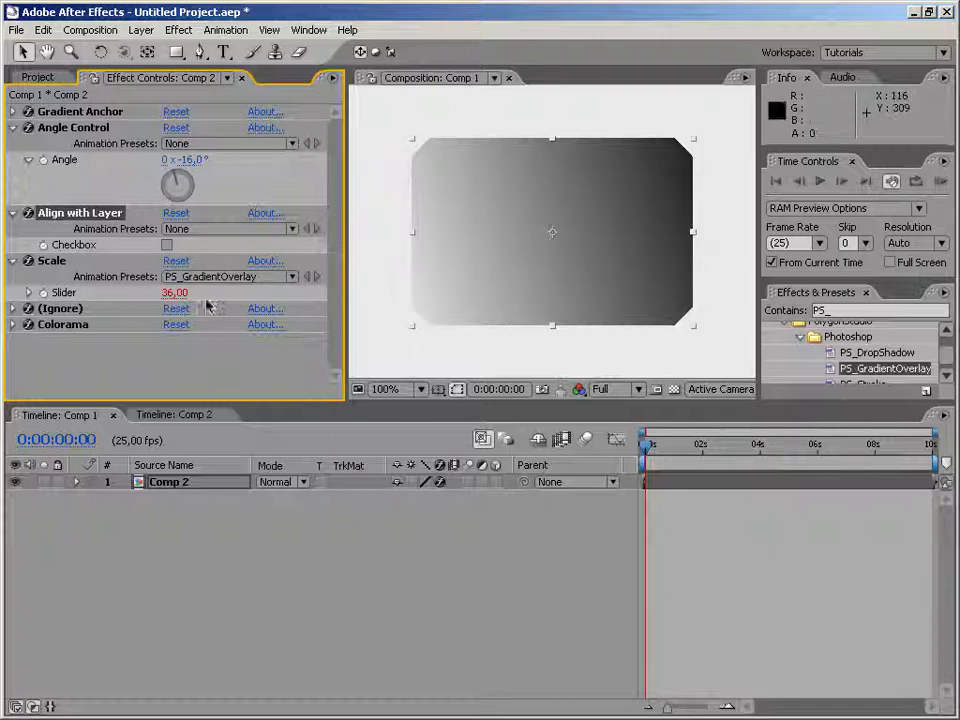
pyautogui.click(420, 389)
pyautogui.click(418, 545)
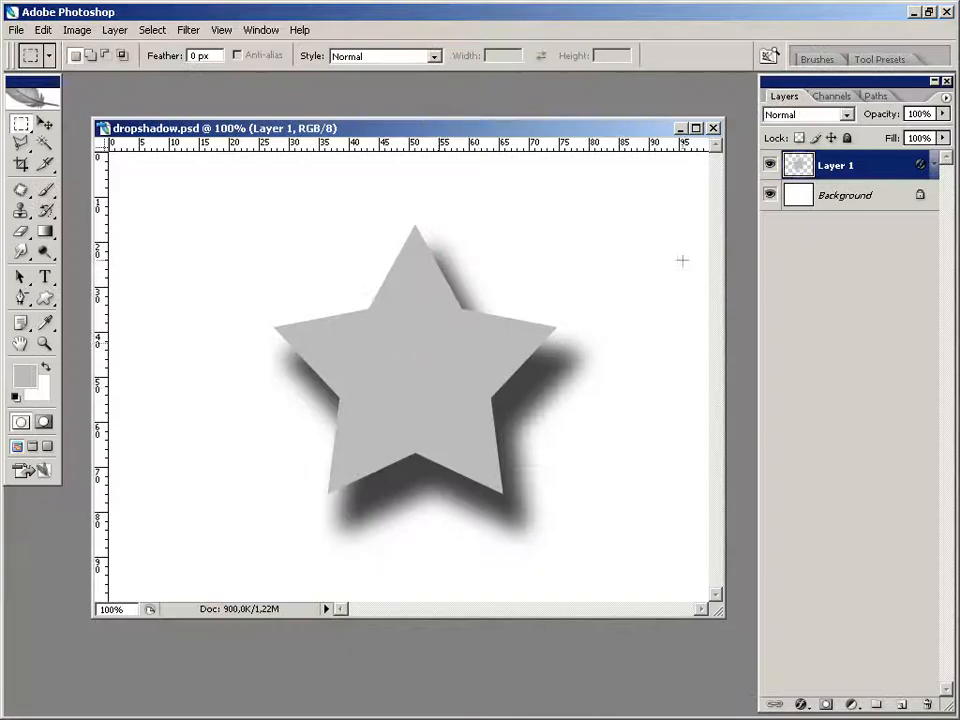
# In Photoshop, enable a Gradient Overlay in the layer style of the star's Layer 1 and show its settings
pyautogui.rightClick(850, 168)
pyautogui.click(825, 189)
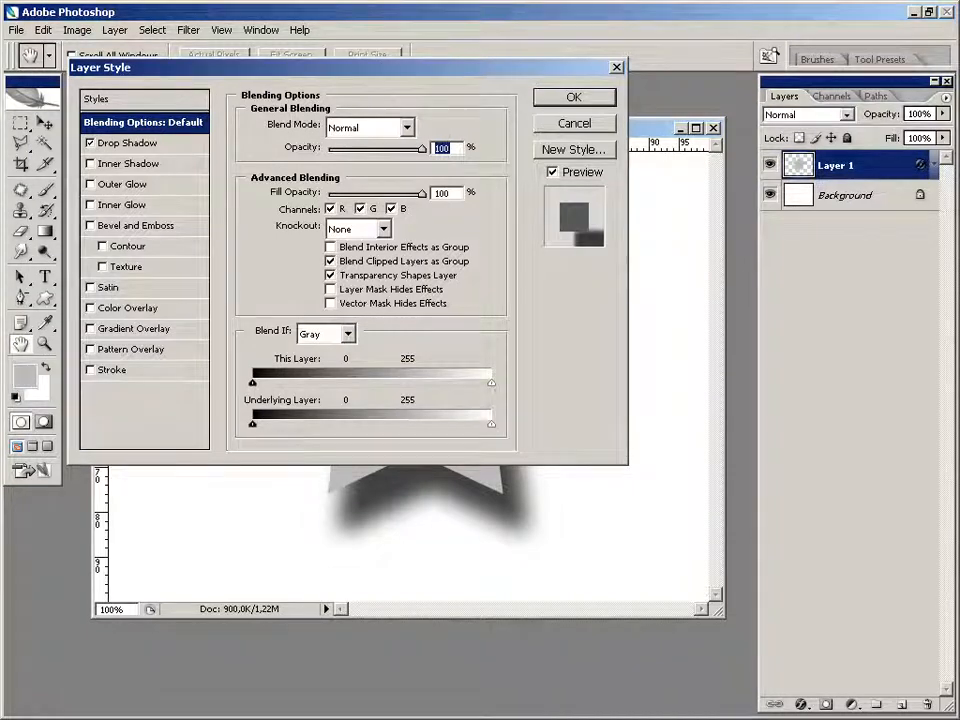
pyautogui.moveTo(382, 68); pyautogui.dragTo(399, 32)
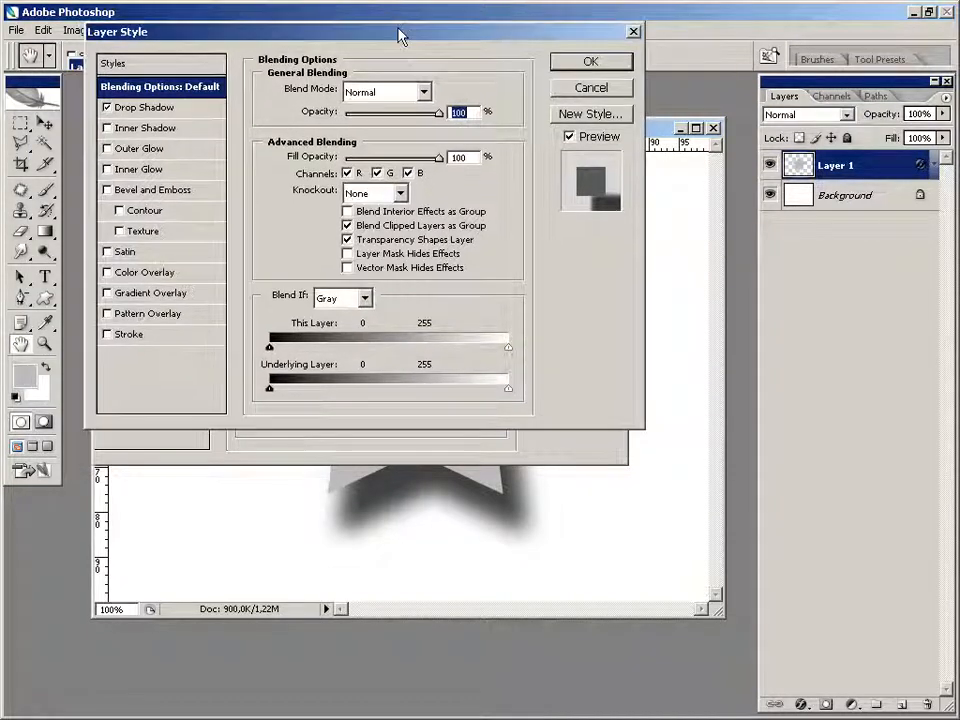
pyautogui.click(108, 293)
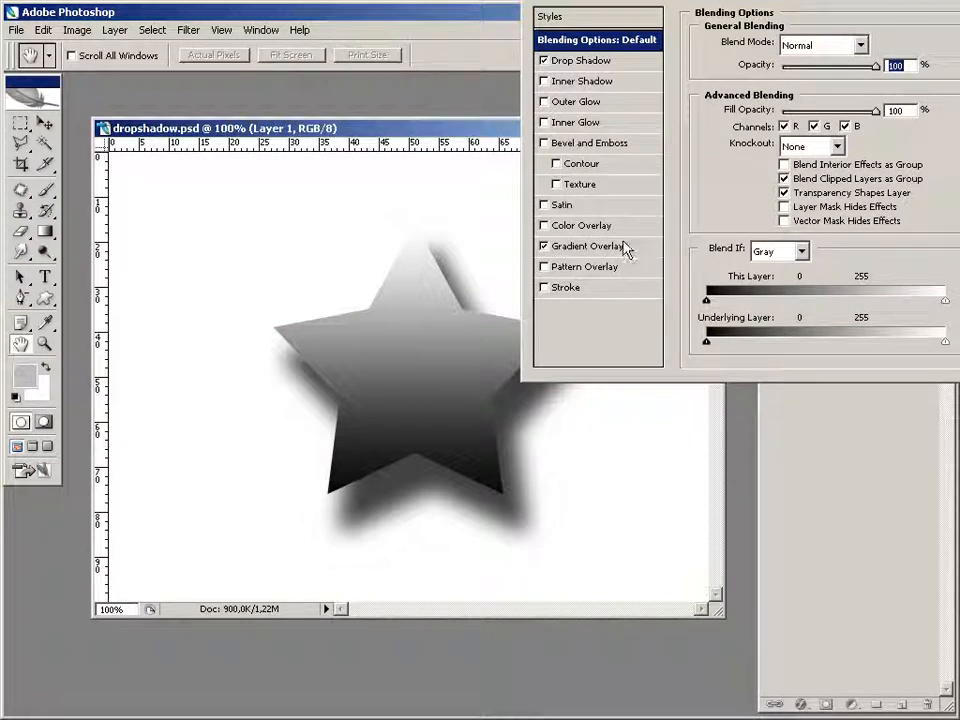
pyautogui.click(600, 246)
# Compare the star's gradient with Align with Layer off and on, and reduce the gradient scale to 29%
pyautogui.click(841, 108)
pyautogui.click(841, 108)
pyautogui.click(841, 108)
pyautogui.click(841, 108)
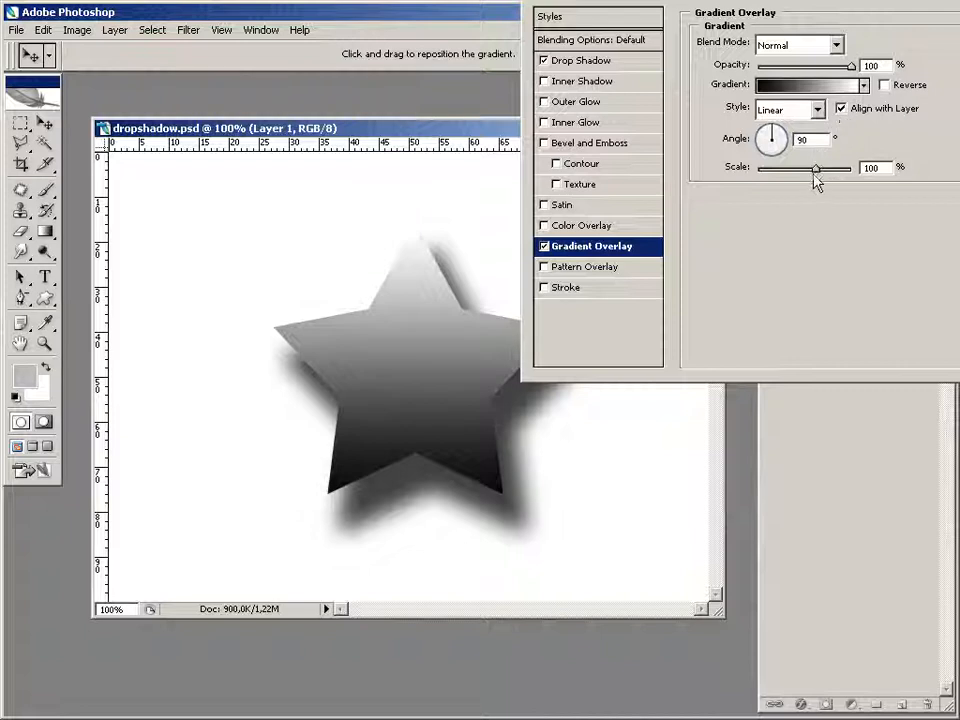
pyautogui.moveTo(810, 173); pyautogui.dragTo(773, 175)
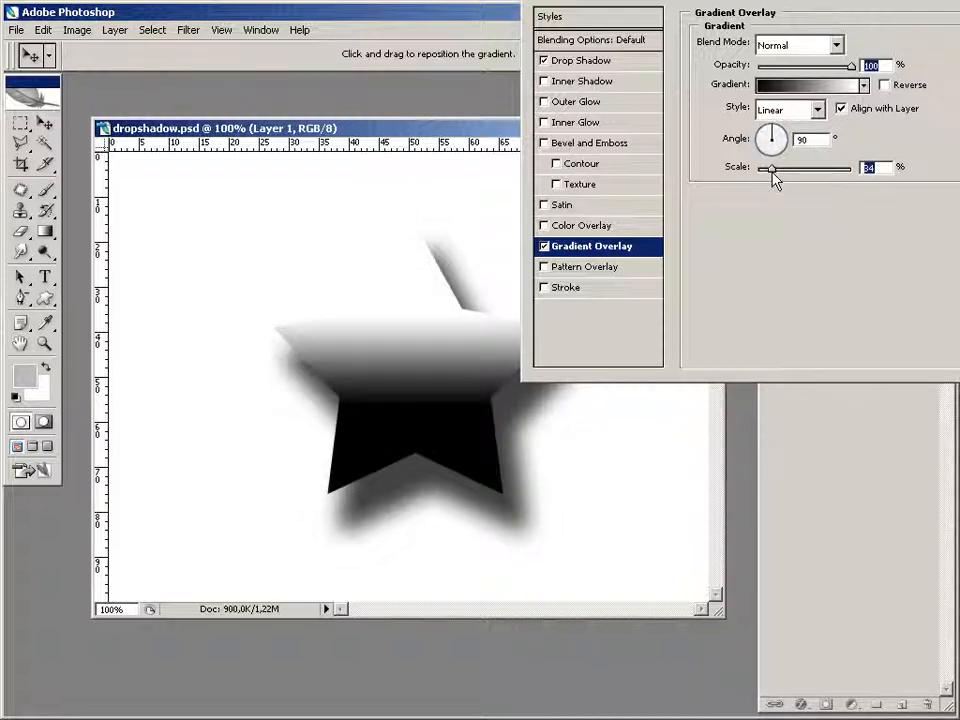
# Toggle Align with Layer repeatedly to compare the narrowed gradient on the star, and set the gradient angle to 61°
pyautogui.click(841, 108)
pyautogui.click(841, 108)
pyautogui.click(841, 108)
pyautogui.click(841, 108)
pyautogui.click(841, 108)
pyautogui.click(841, 108)
pyautogui.click(841, 108)
pyautogui.click(841, 108)
pyautogui.click(841, 108)
pyautogui.click(841, 108)
pyautogui.click(780, 143)
pyautogui.click(771, 125)
pyautogui.click(778, 128)
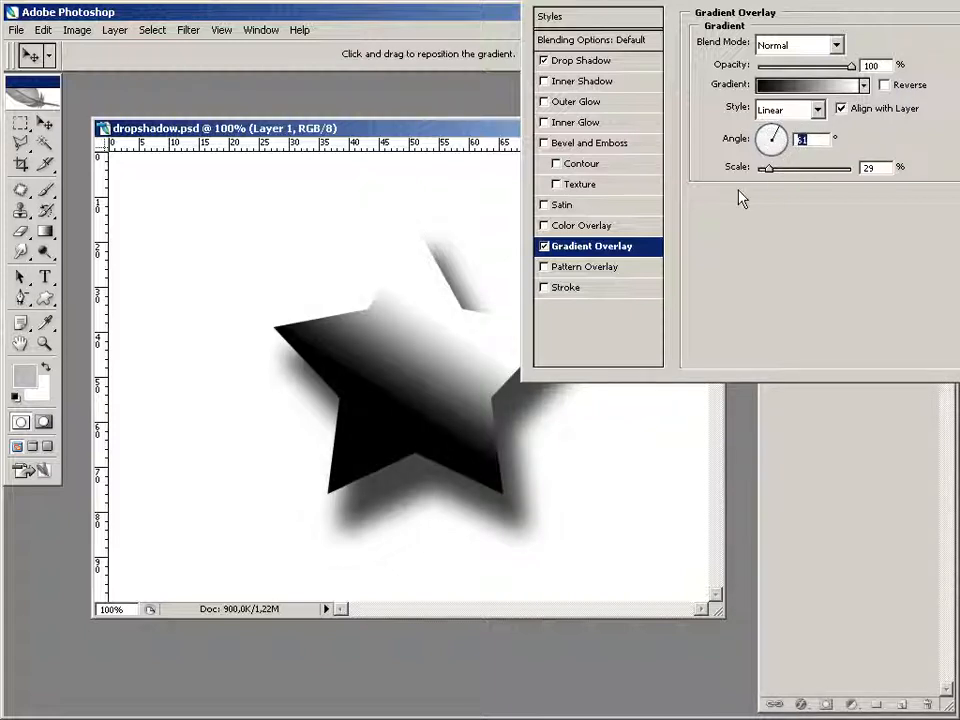
# Open the star's gradient in the Gradient Editor and cancel both the editor and the layer style changes
pyautogui.click(810, 85)
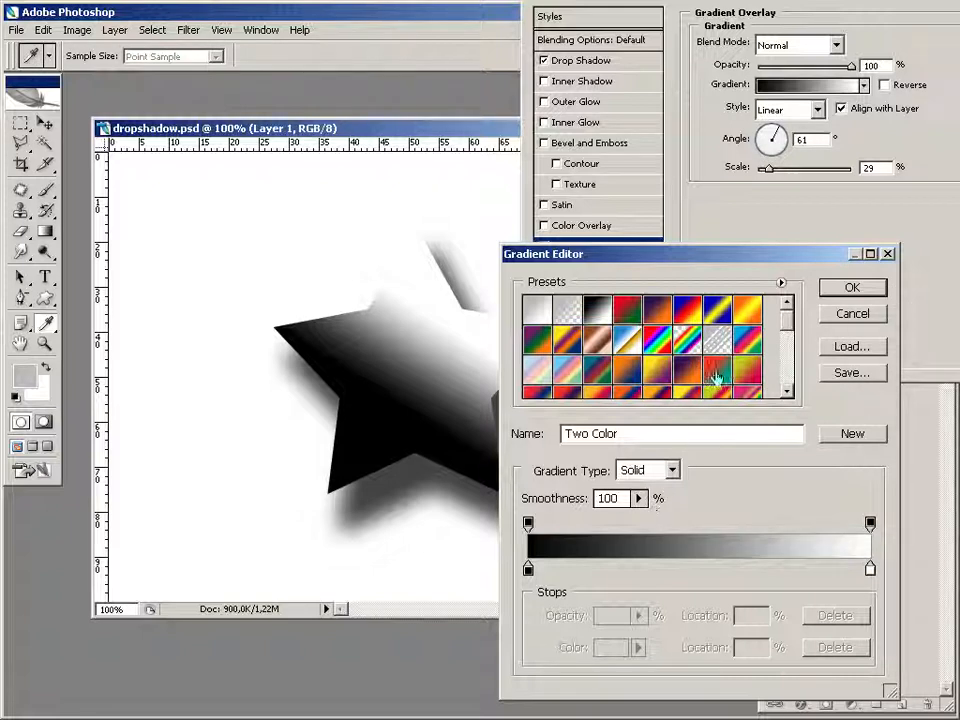
pyautogui.click(878, 318)
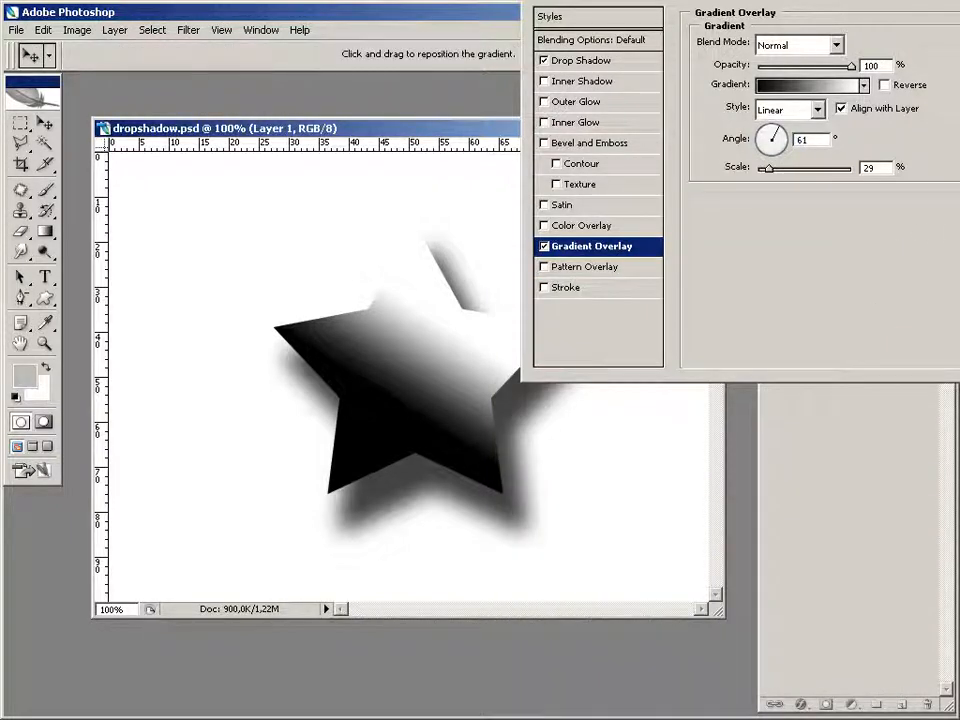
pyautogui.press('Escape')
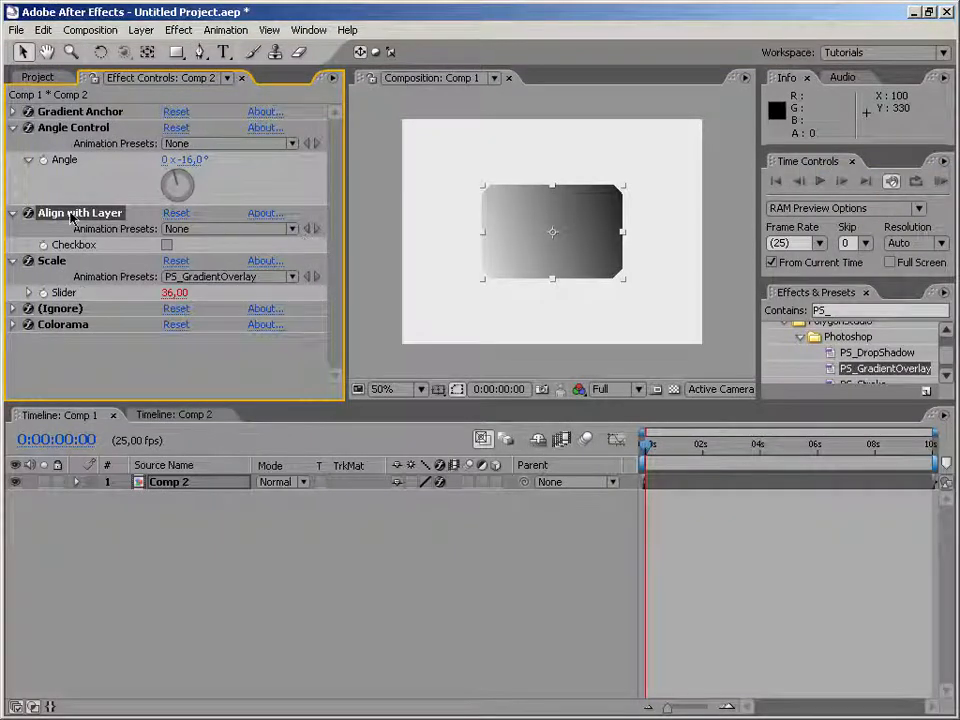
# Expand Comp 2's Gradient Anchor settings and enable Align with Layer for its gradient overlay
pyautogui.click(13, 112)
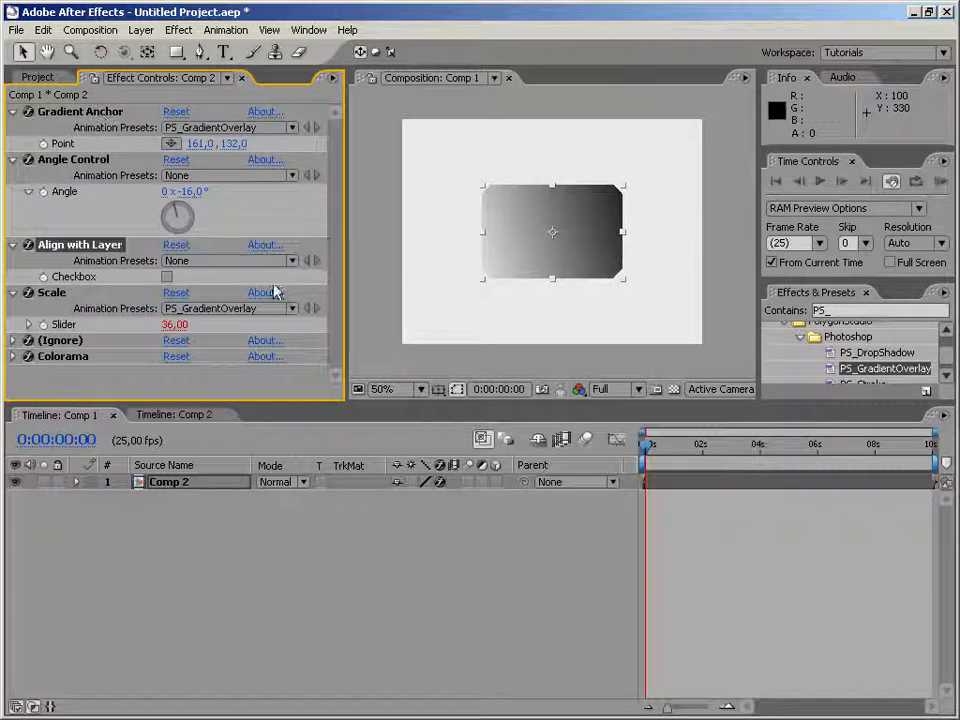
pyautogui.click(167, 277)
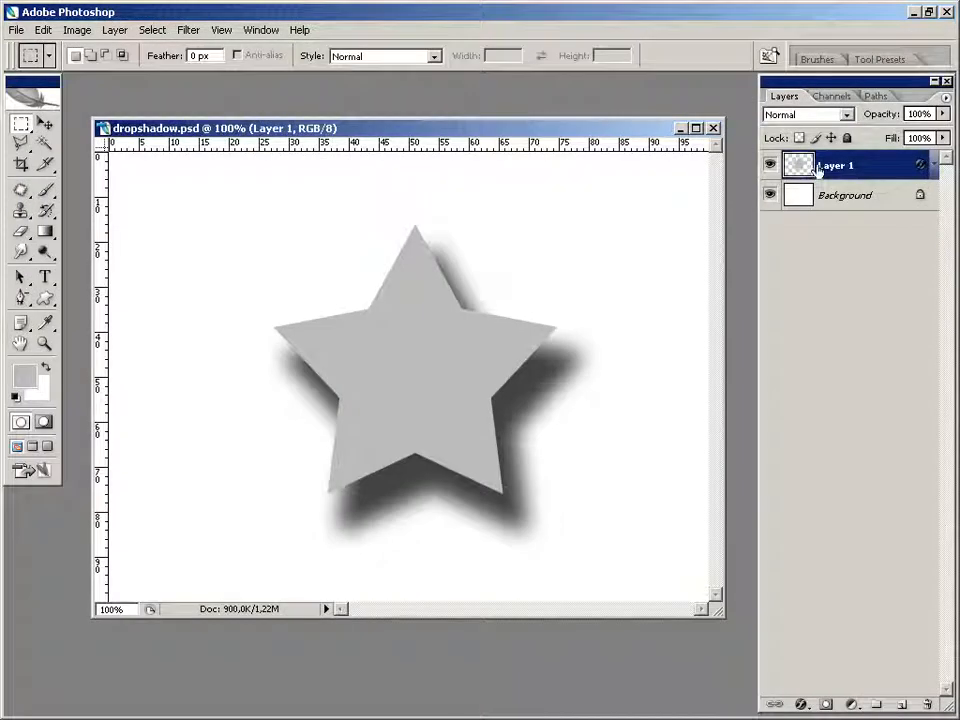
# In Photoshop, enable a Gradient Overlay in the layer style of Layer 1 and move the dialog clear of the star
pyautogui.rightClick(818, 170)
pyautogui.click(840, 190)
pyautogui.click(603, 247)
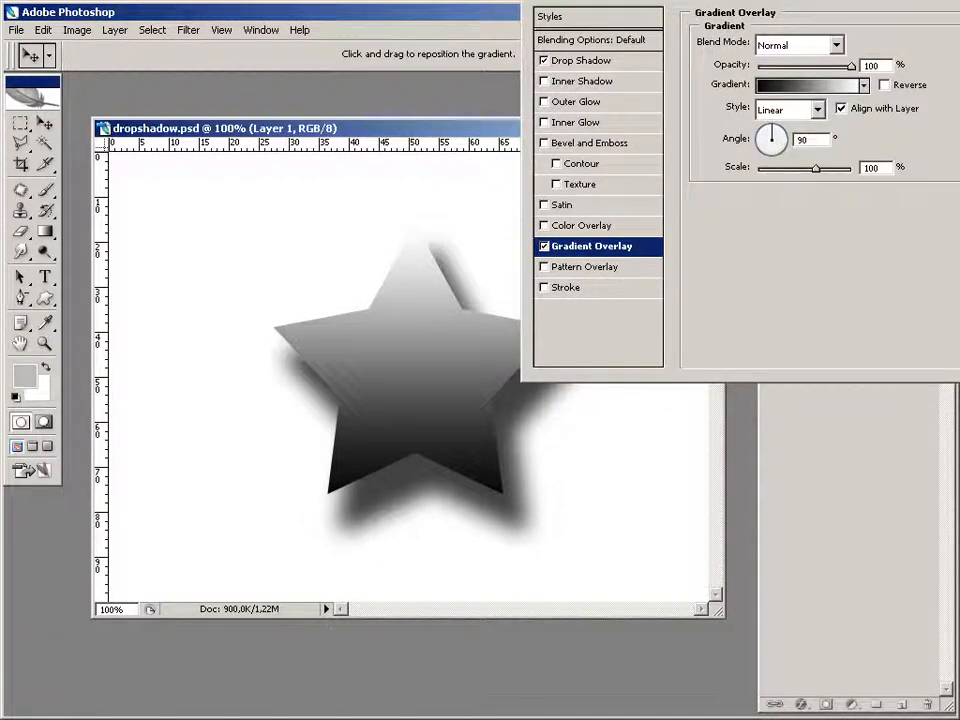
pyautogui.moveTo(740, 2); pyautogui.dragTo(868, 0)
# Set the star's gradient angle to 141° with a strongly reduced scale, and reposition the gradient directly on the canvas
pyautogui.moveTo(515, 374); pyautogui.dragTo(450, 430)
pyautogui.moveTo(897, 113); pyautogui.dragTo(892, 106)
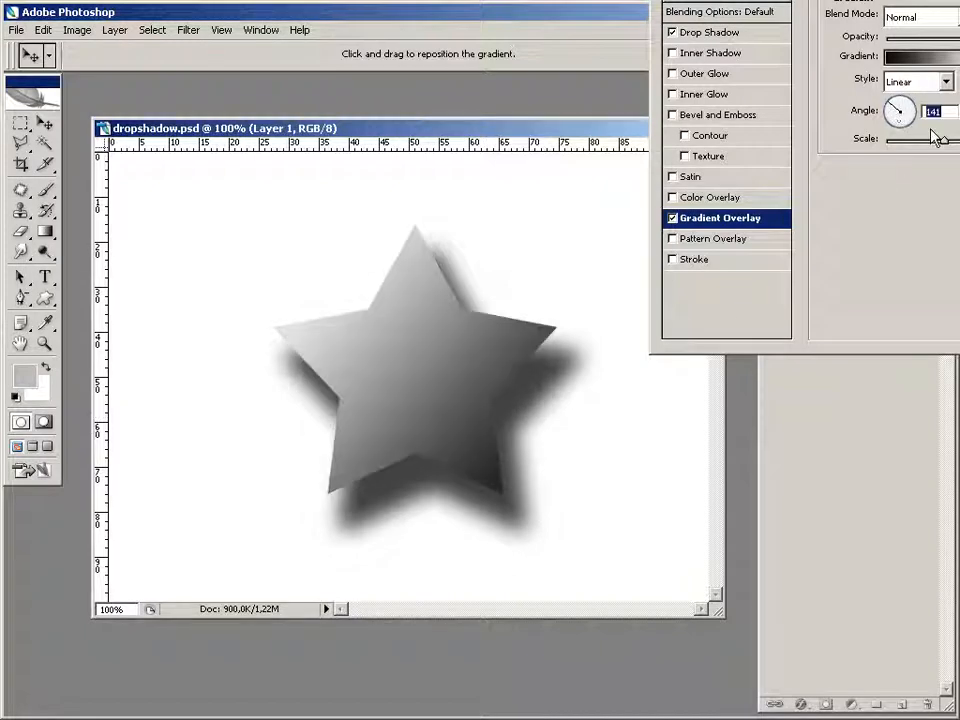
pyautogui.moveTo(940, 148); pyautogui.dragTo(891, 150)
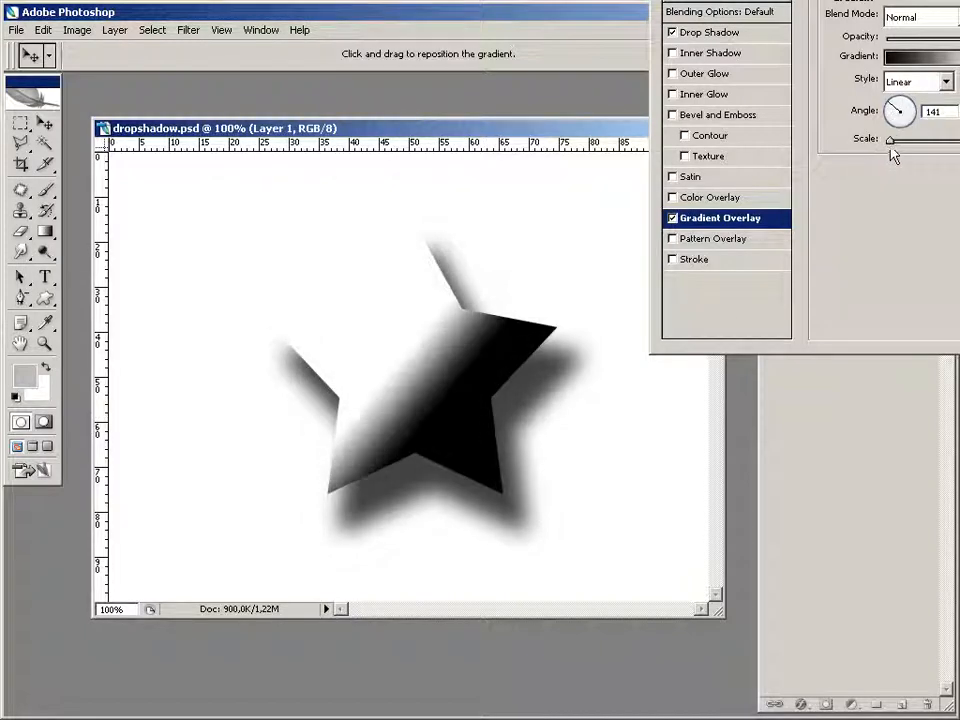
pyautogui.moveTo(587, 380); pyautogui.dragTo(534, 594)
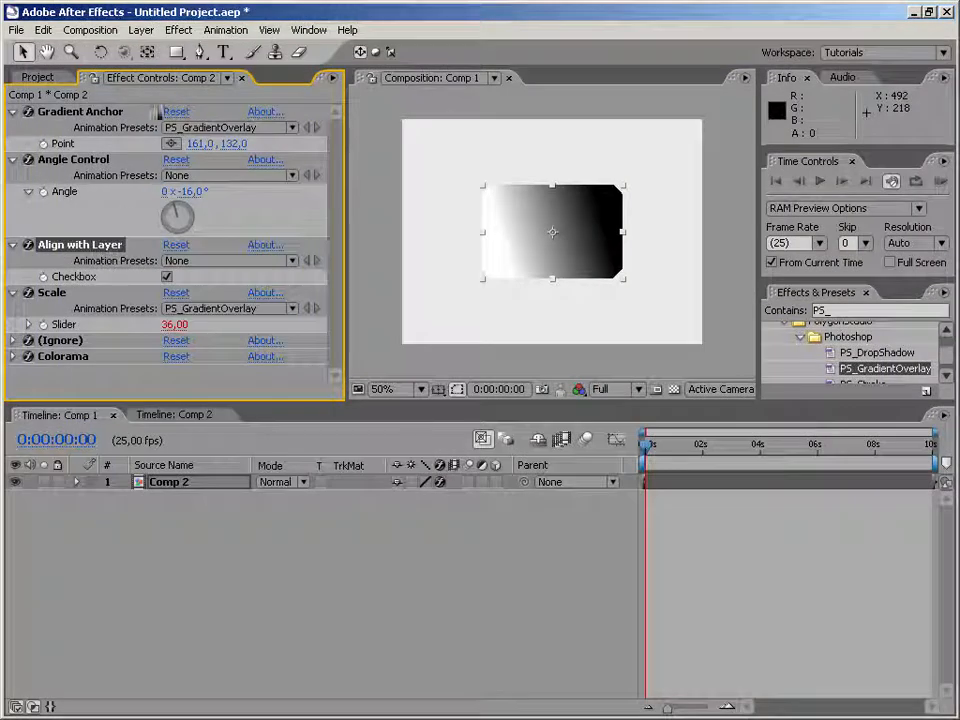
# In After Effects, move Comp 2's Gradient Anchor point to about 187, 66 and collapse the open effect settings
pyautogui.click(104, 114)
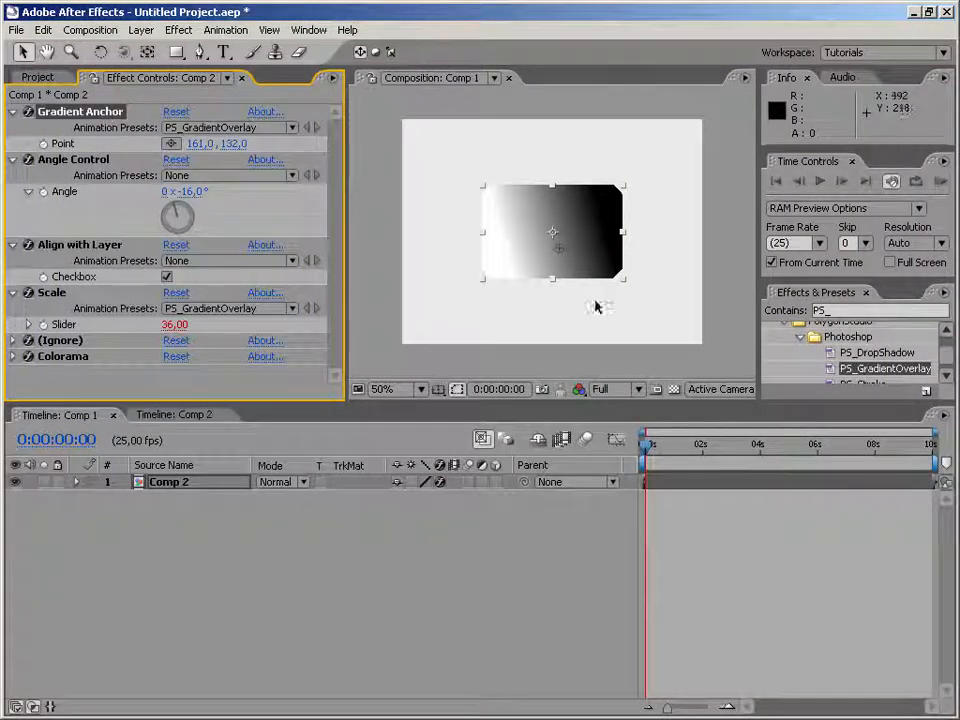
pyautogui.moveTo(561, 253); pyautogui.dragTo(545, 215)
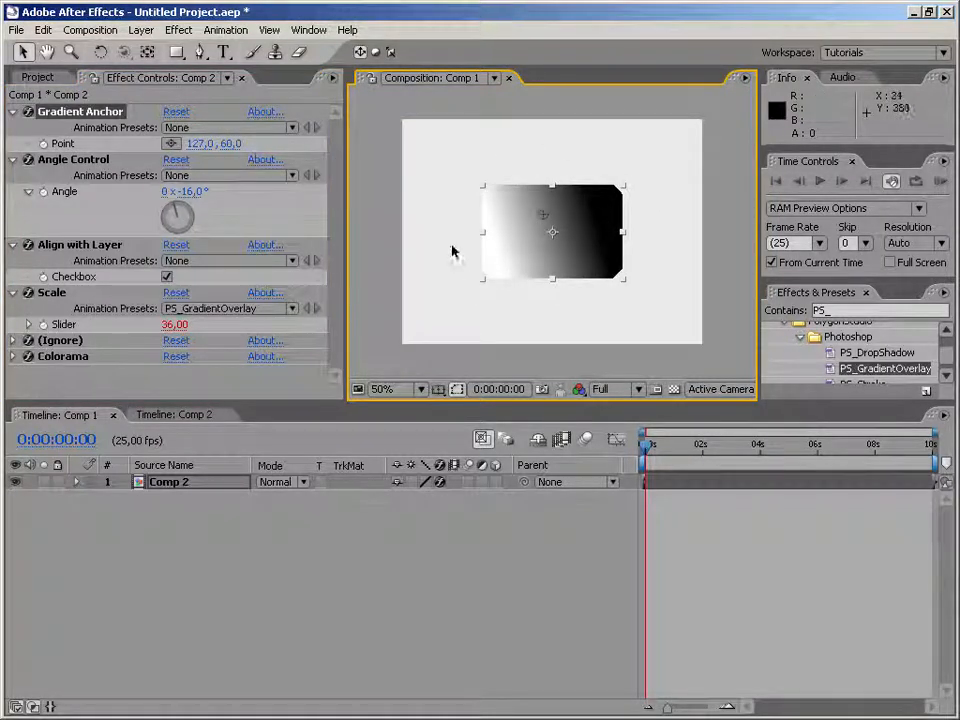
pyautogui.moveTo(549, 221); pyautogui.dragTo(574, 214)
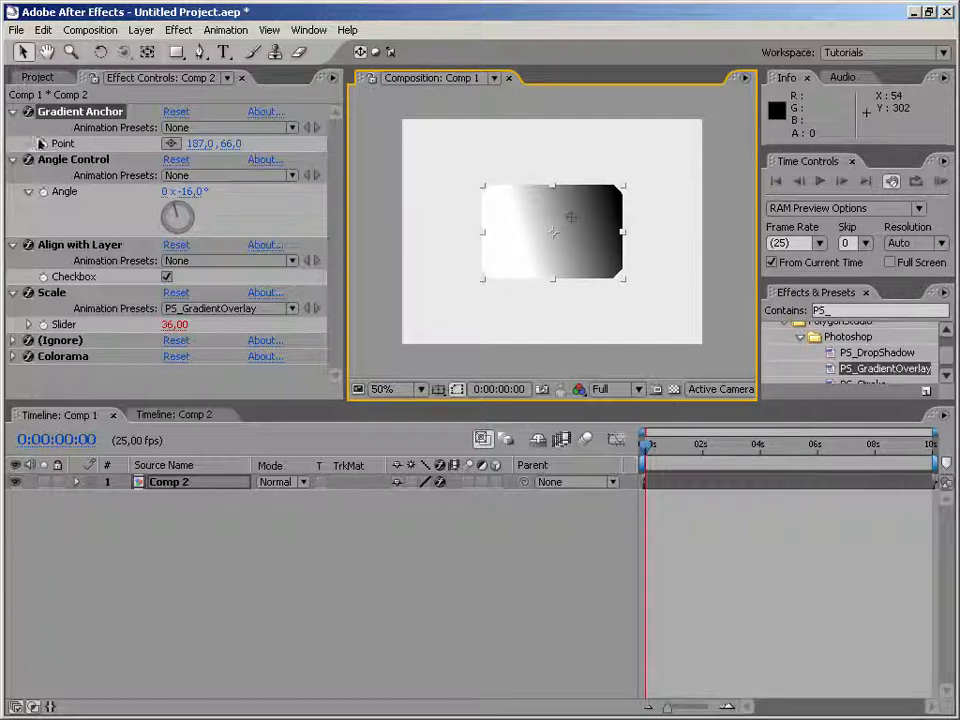
pyautogui.click(13, 112)
pyautogui.click(13, 127)
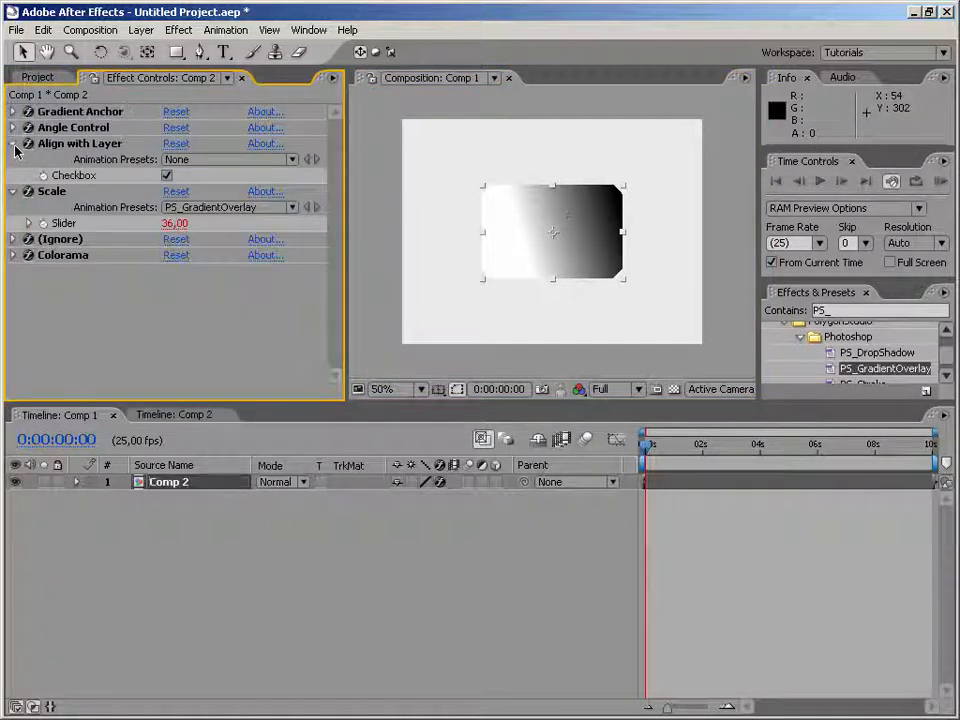
pyautogui.click(13, 143)
pyautogui.click(13, 160)
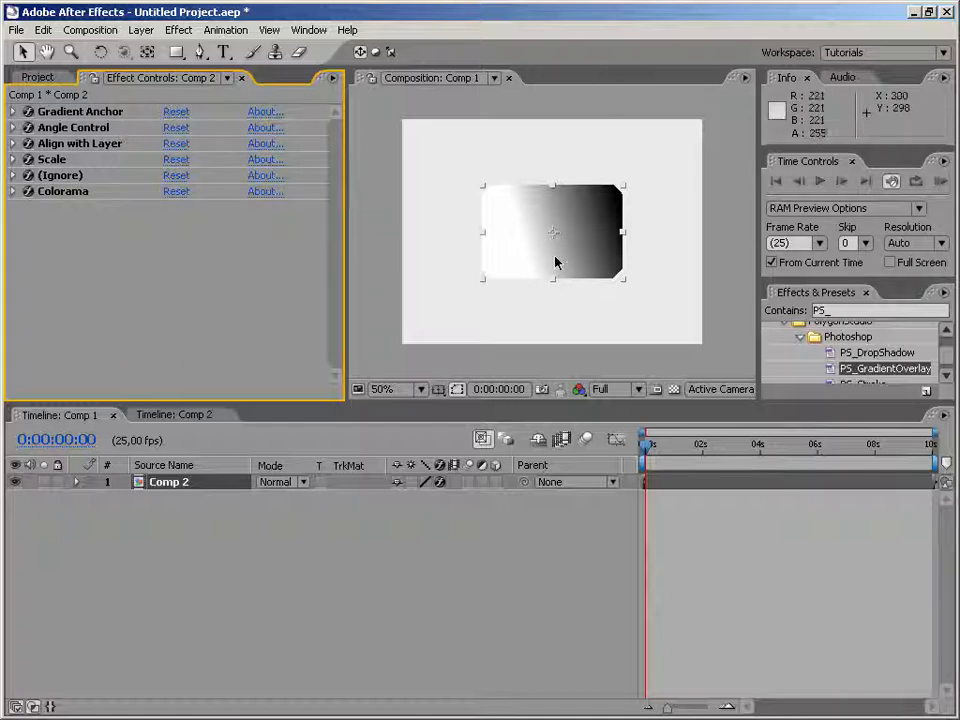
pyautogui.click(547, 238)
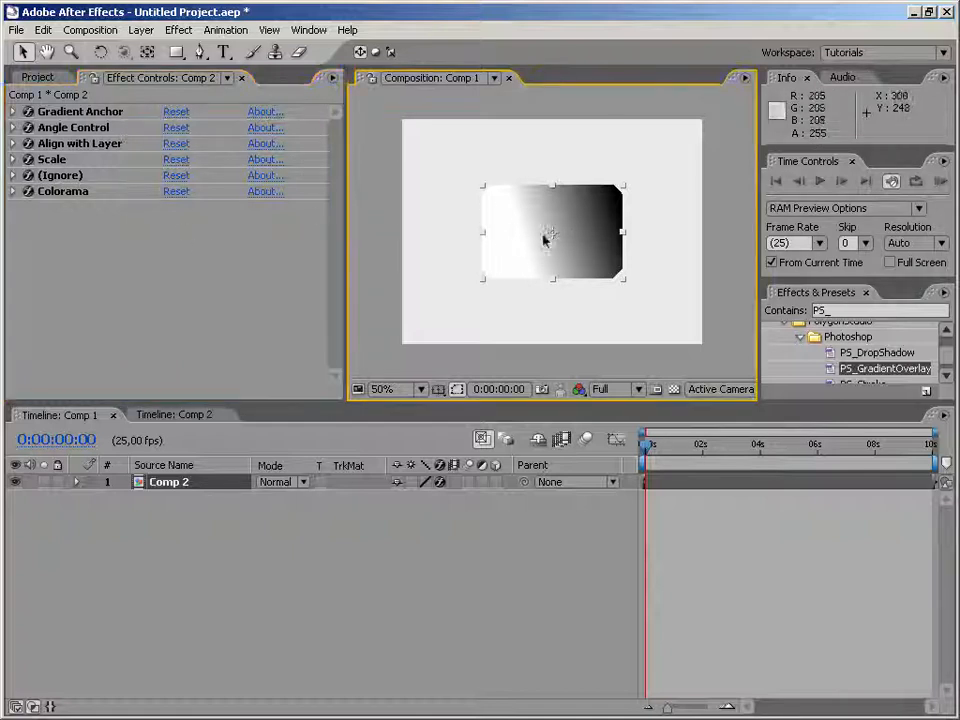
# Add a new black solid above Comp 2 in Comp 1
pyautogui.rightClick(234, 545)
pyautogui.moveTo(258, 552)
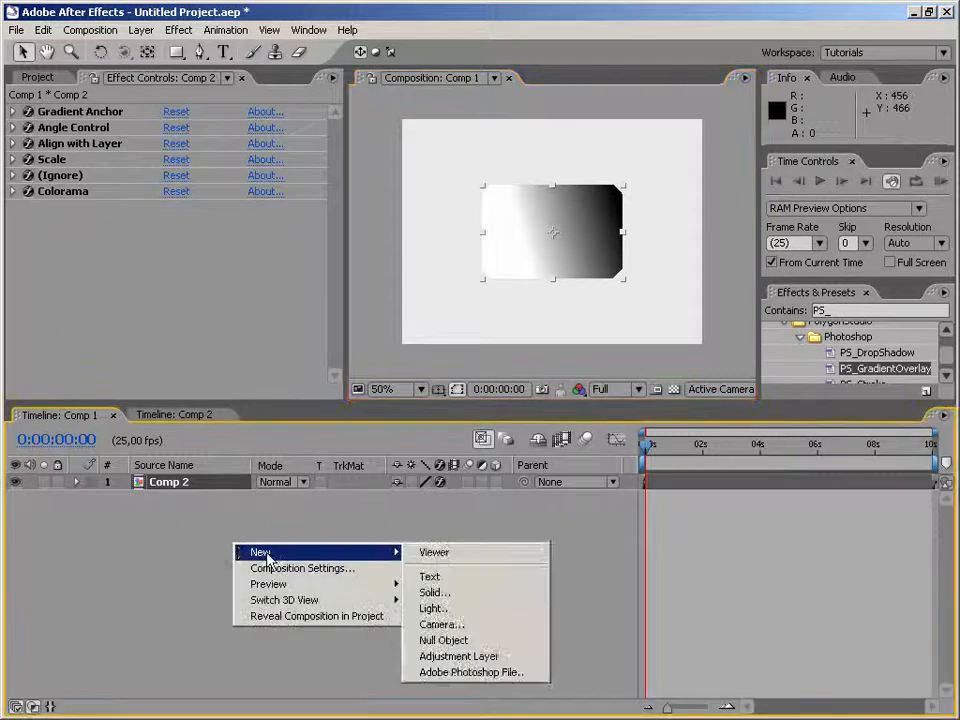
pyautogui.click(460, 593)
pyautogui.click(527, 437)
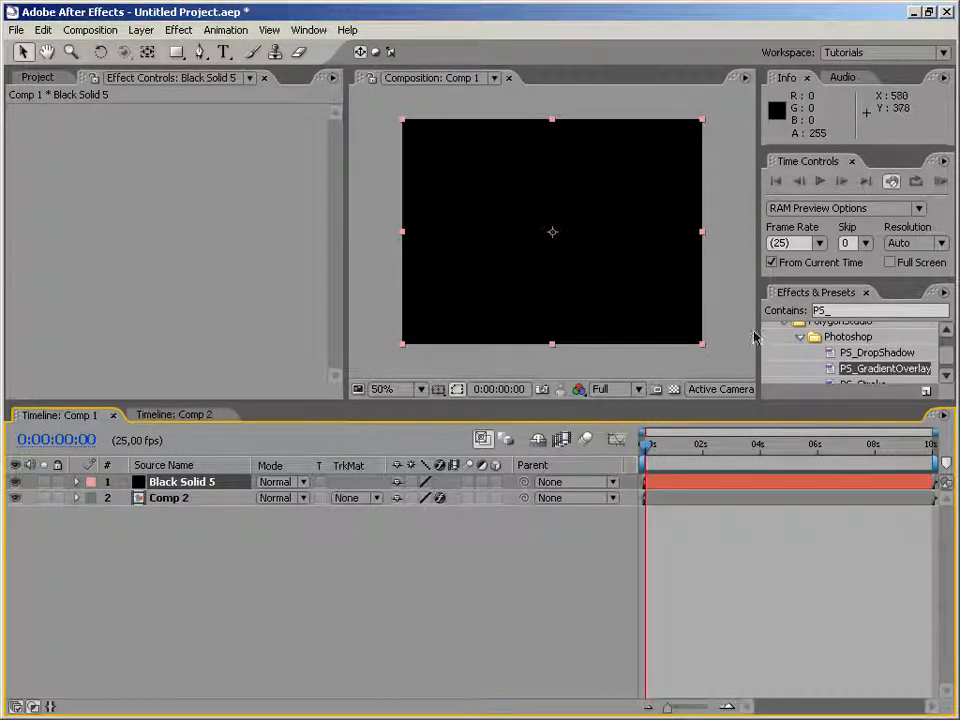
# Find the Ramp effect by searching for "ramp" and apply it to the black solid, with the ramp's end at 438, 244
pyautogui.click(855, 310)
pyautogui.write('ream')
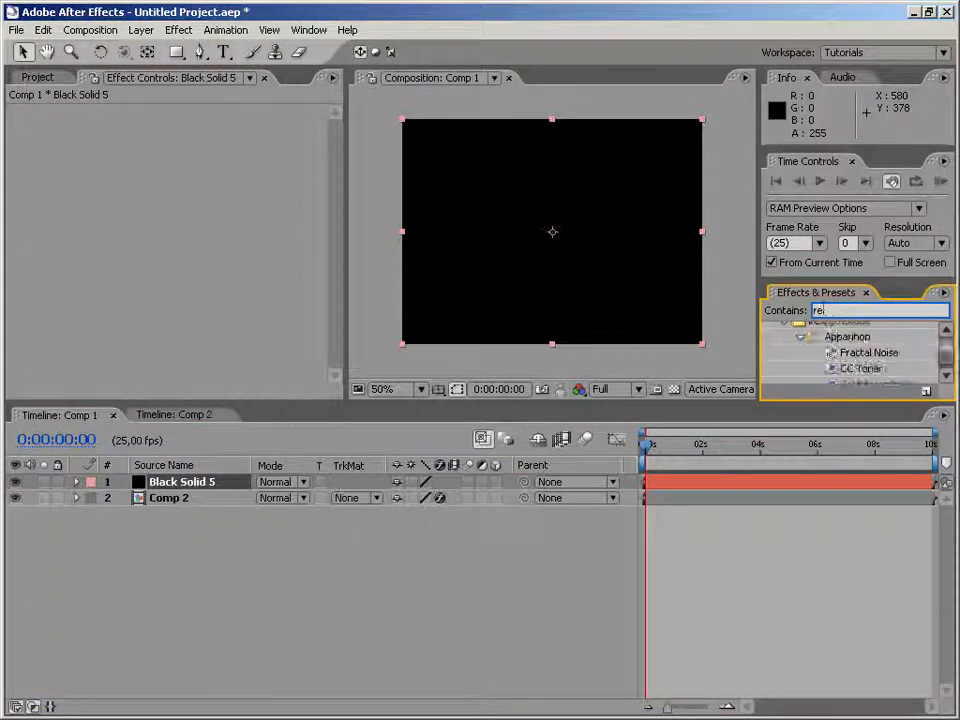
pyautogui.press('BackSpace')
pyautogui.press('BackSpace')
pyautogui.press('BackSpace')
pyautogui.write('amp')
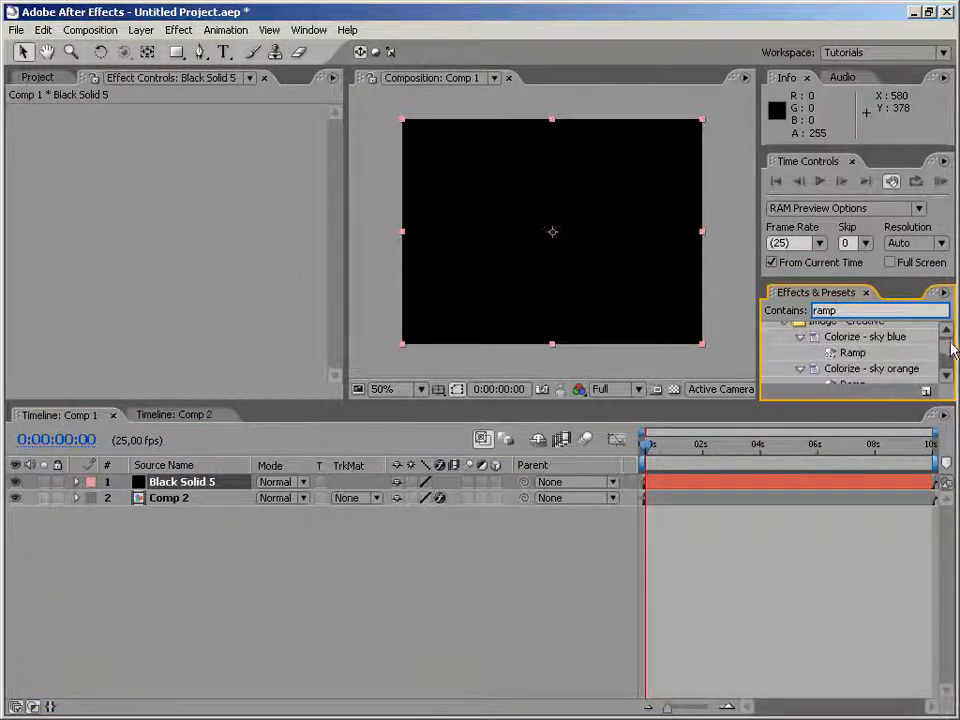
pyautogui.moveTo(952, 348); pyautogui.dragTo(950, 362)
pyautogui.moveTo(816, 352); pyautogui.dragTo(610, 236)
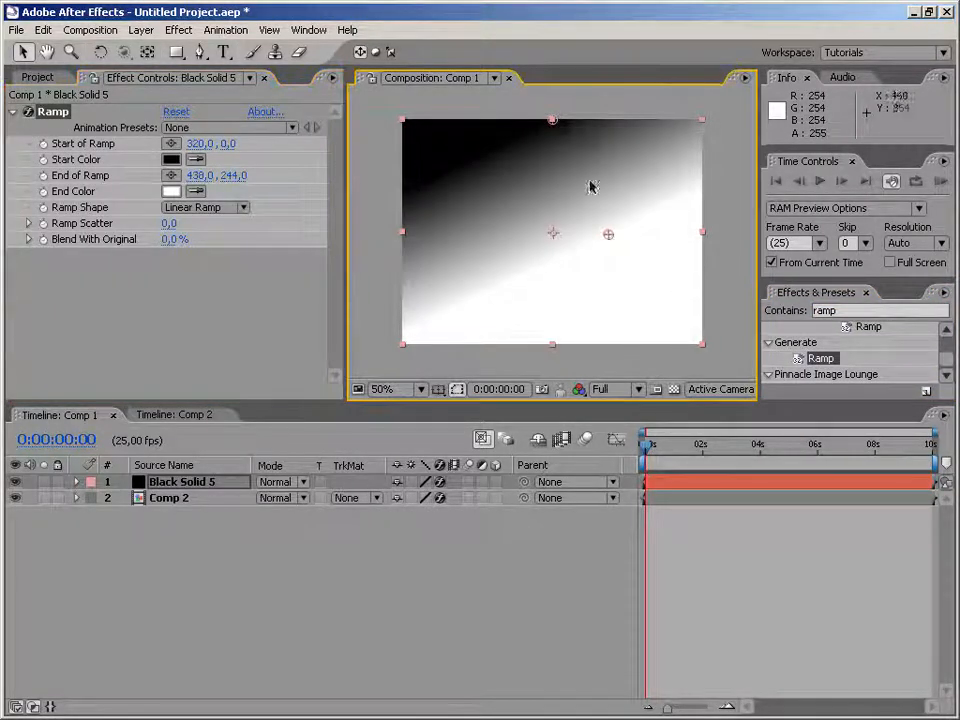
# Stretch the ramp from 144, 162 to 504, 246 and set its start color to red FF0000
pyautogui.moveTo(554, 121); pyautogui.dragTo(474, 200)
pyautogui.moveTo(608, 235); pyautogui.dragTo(640, 236)
pyautogui.click(174, 159)
pyautogui.click(551, 421)
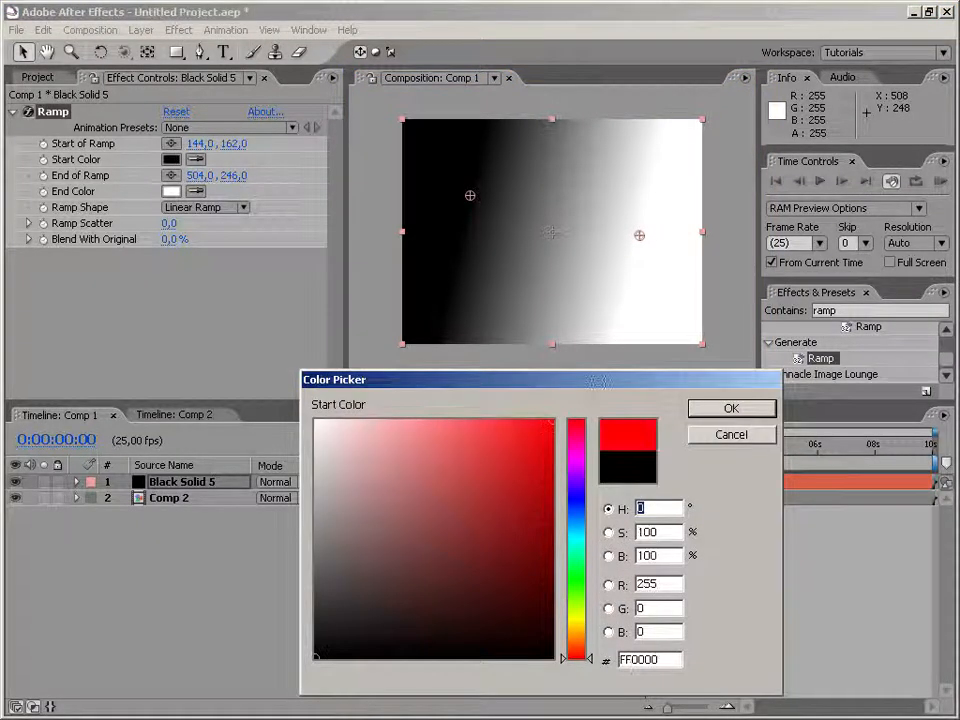
pyautogui.click(731, 408)
# Set the ramp's end color to purple 92287F and move its end point to 522, 164
pyautogui.click(172, 191)
pyautogui.click(487, 521)
pyautogui.click(576, 453)
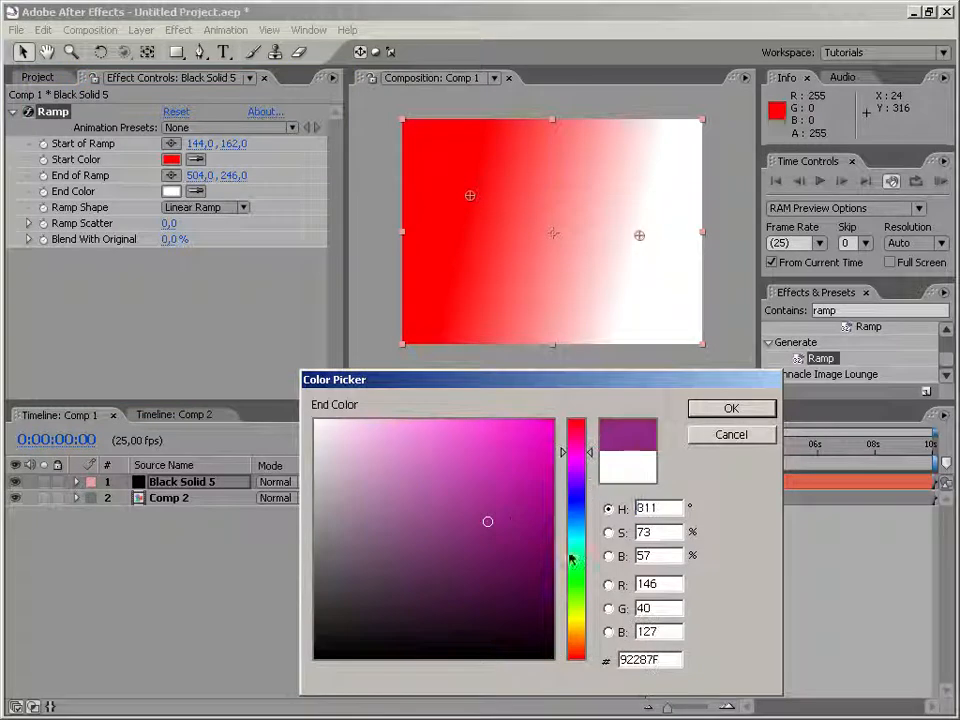
pyautogui.click(702, 413)
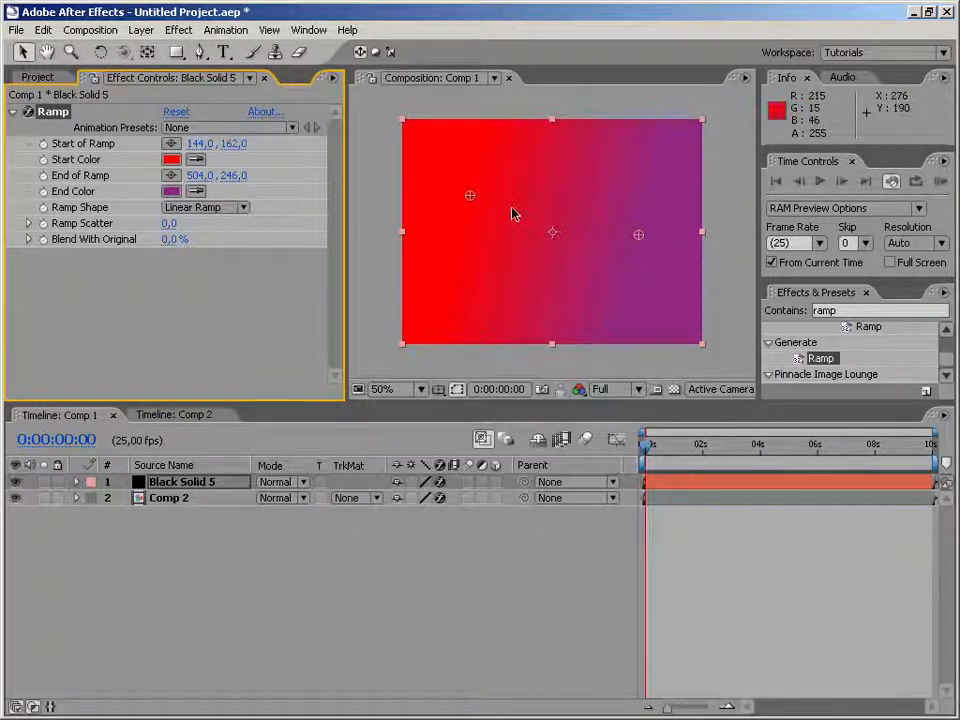
pyautogui.moveTo(637, 235); pyautogui.dragTo(647, 196)
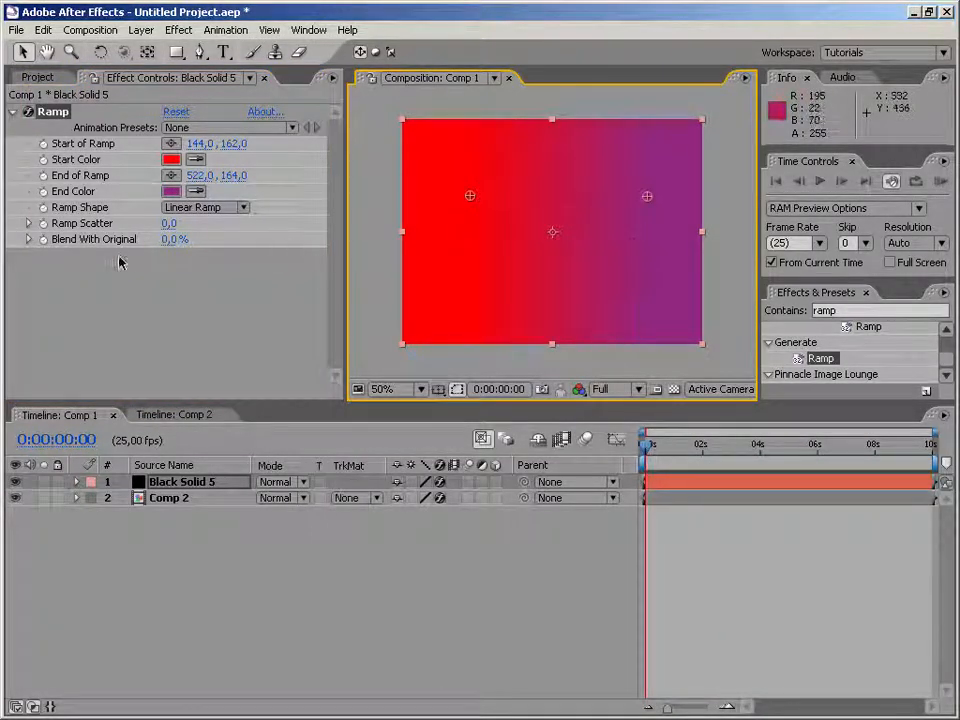
# Delete the black solid carrying the Ramp effect from Comp 1
pyautogui.click(173, 482)
pyautogui.press('Delete')
# Expand the Output Cycle of Comp 2's Colorama effect, try the Deep Ocean palette, and choose Golden 1
pyautogui.click(103, 203)
pyautogui.click(62, 191)
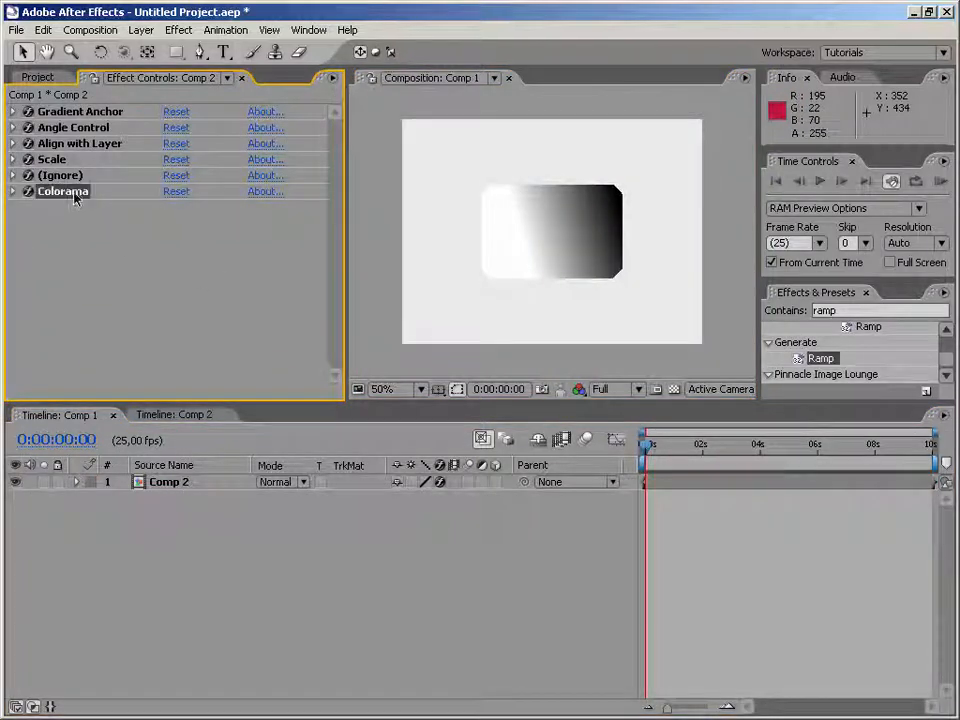
pyautogui.click(13, 191)
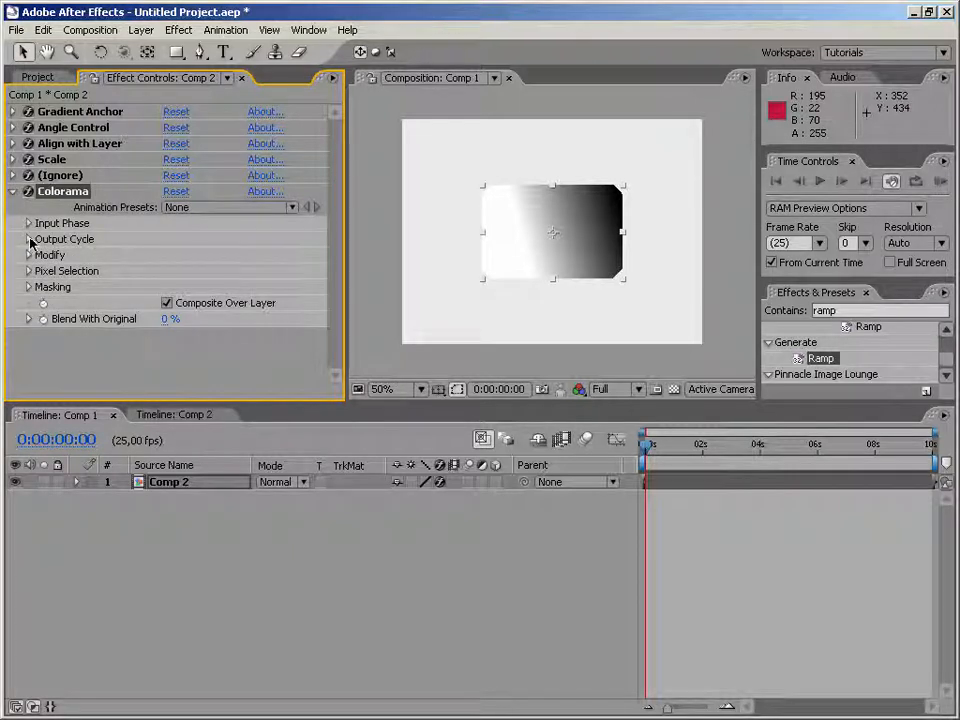
pyautogui.click(29, 239)
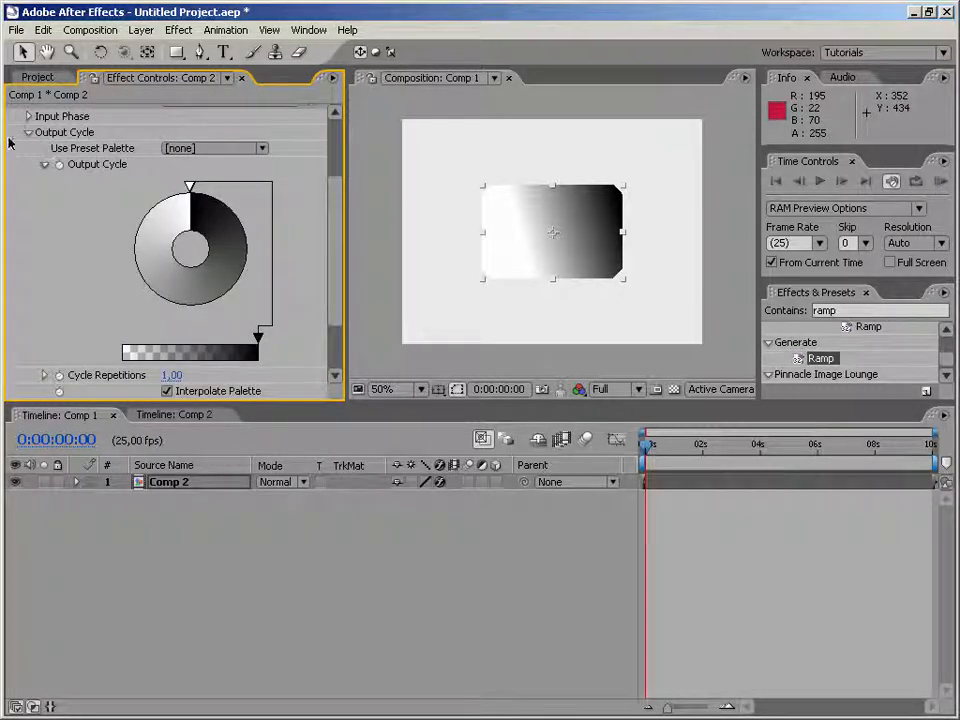
pyautogui.click(262, 148)
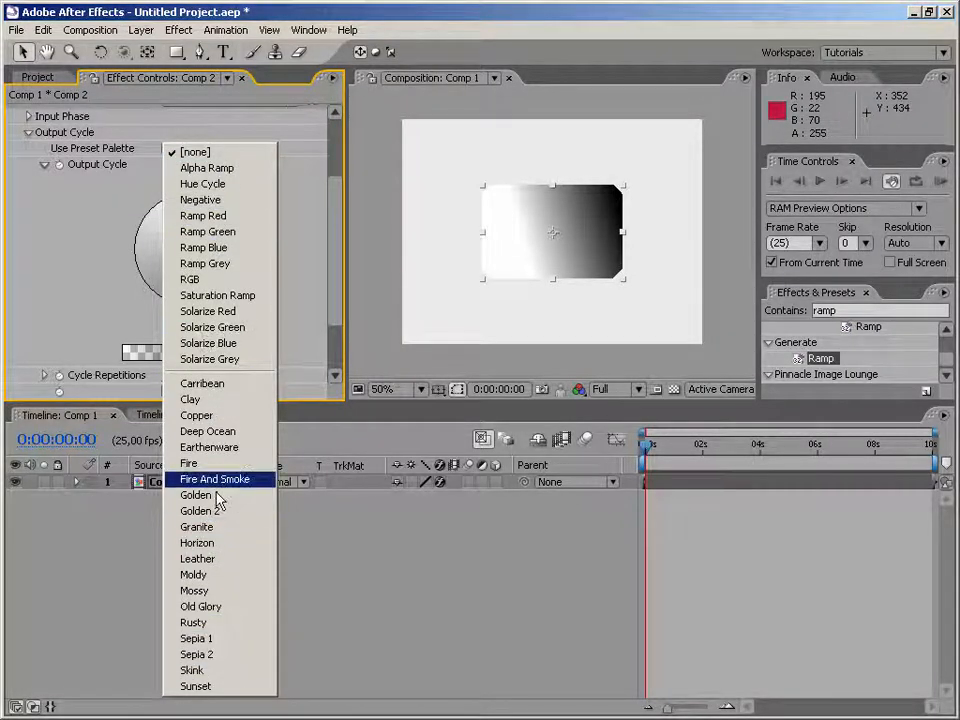
pyautogui.click(222, 434)
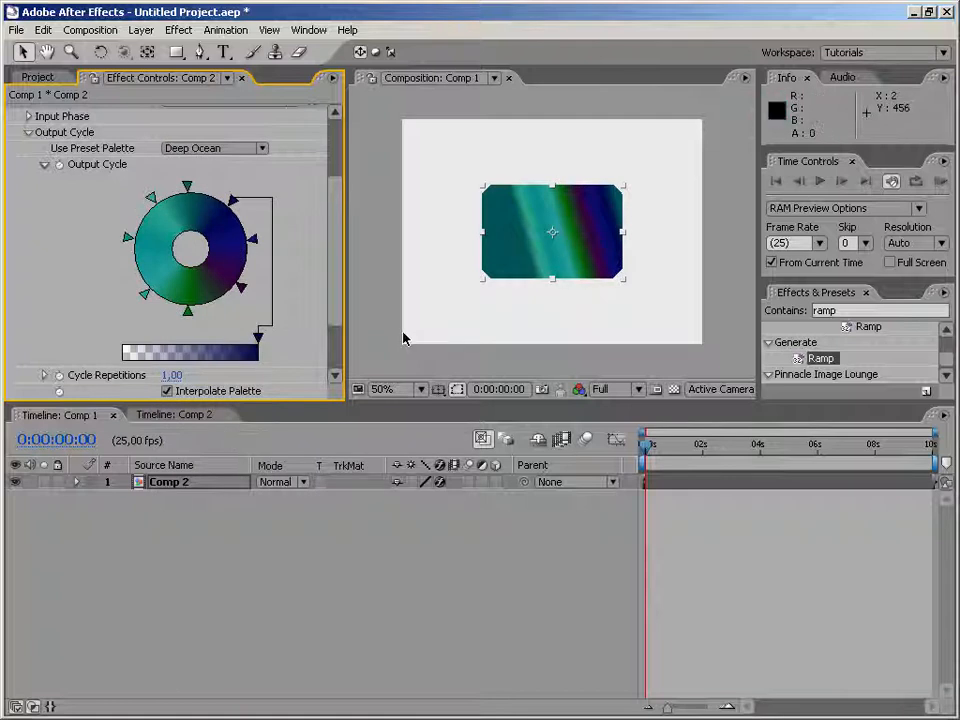
pyautogui.click(262, 148)
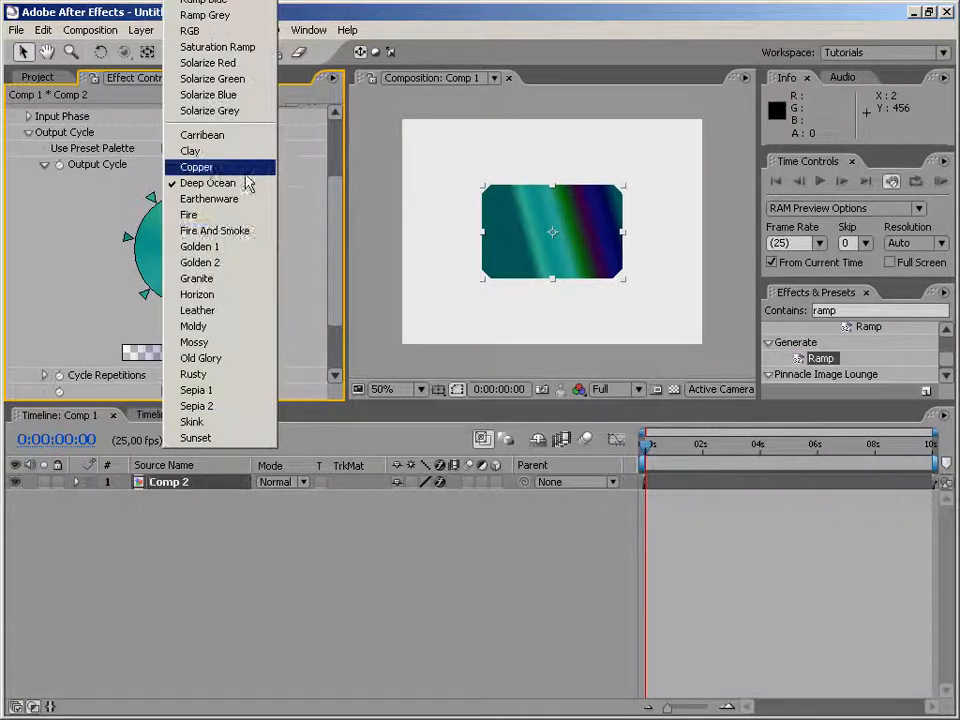
pyautogui.click(216, 251)
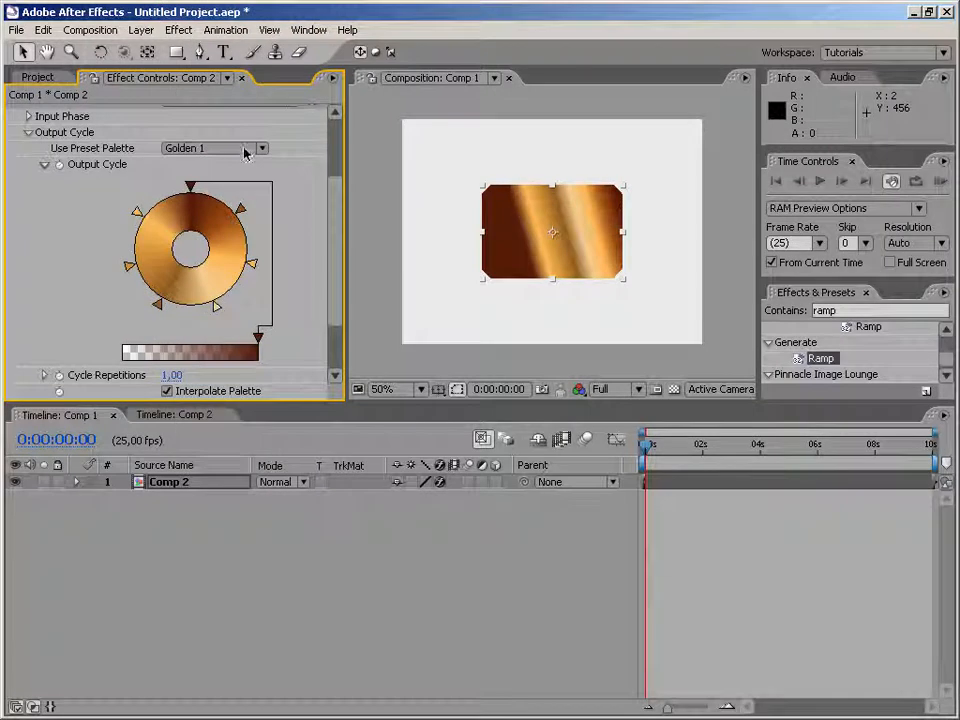
# Remove two golden color stops from the Output Cycle wheel and shift the dark brown stop to about two o'clock
pyautogui.moveTo(251, 267); pyautogui.dragTo(316, 347)
pyautogui.moveTo(240, 209); pyautogui.dragTo(282, 172)
pyautogui.moveTo(193, 190); pyautogui.dragTo(250, 222)
pyautogui.moveTo(258, 338)
pyautogui.mouseDown()
pyautogui.moveTo(129, 343)
pyautogui.moveTo(330, 357)
pyautogui.mouseUp()
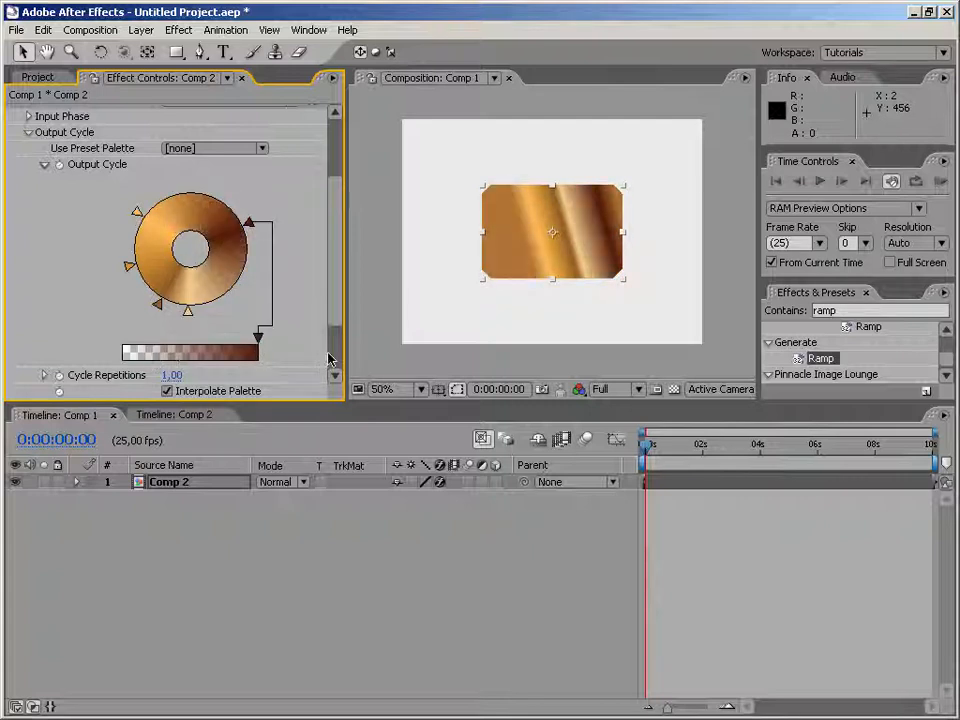
# Try the pale gold stop at the top of the Output Cycle wheel, place it at about eleven o'clock, and collapse Colorama
pyautogui.moveTo(140, 215); pyautogui.dragTo(199, 187)
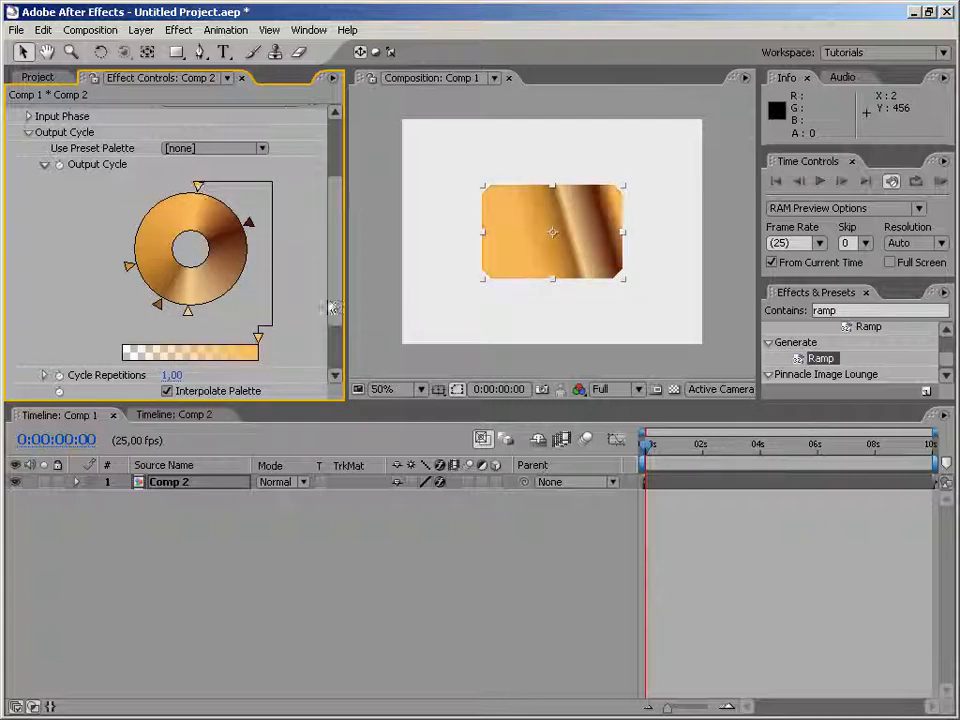
pyautogui.scroll(3, 320, 282)
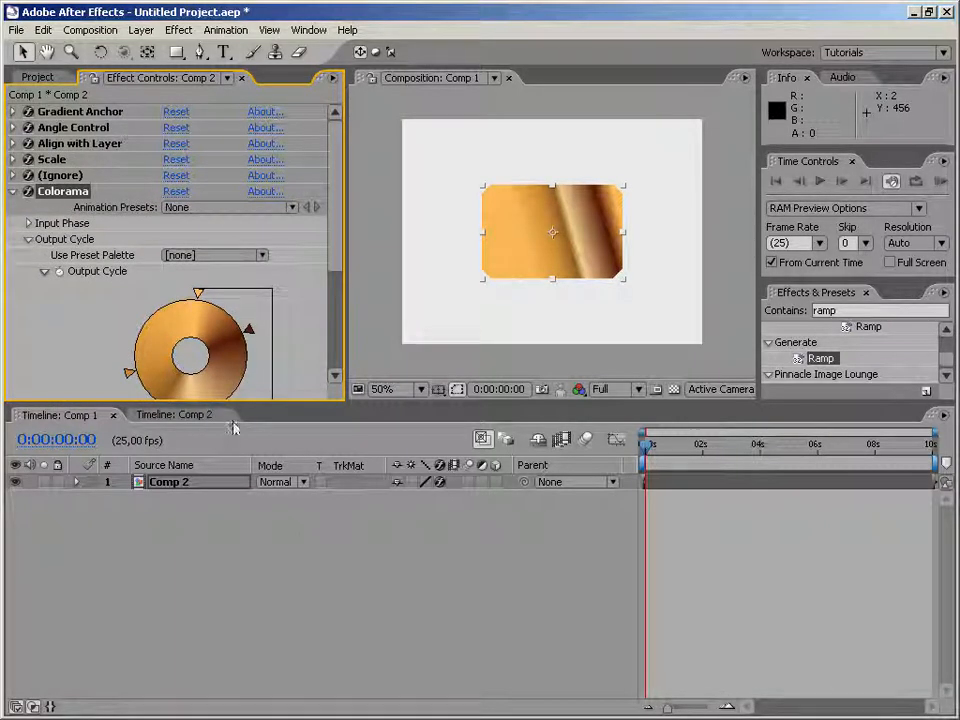
pyautogui.scroll(-3, 336, 224)
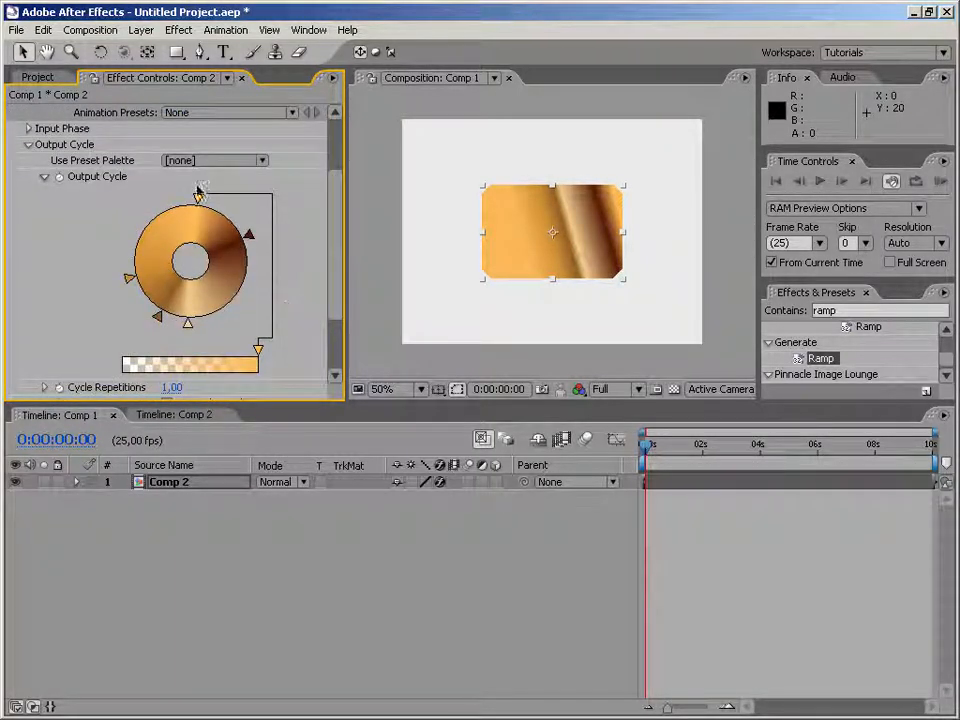
pyautogui.moveTo(198, 199); pyautogui.dragTo(133, 174)
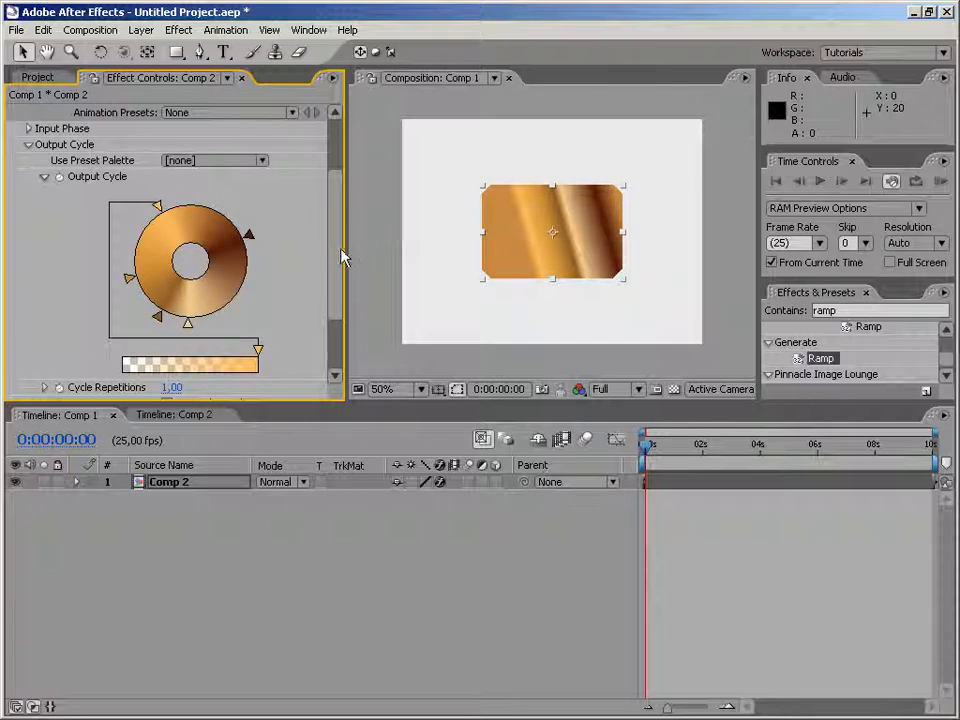
pyautogui.scroll(3, 343, 261)
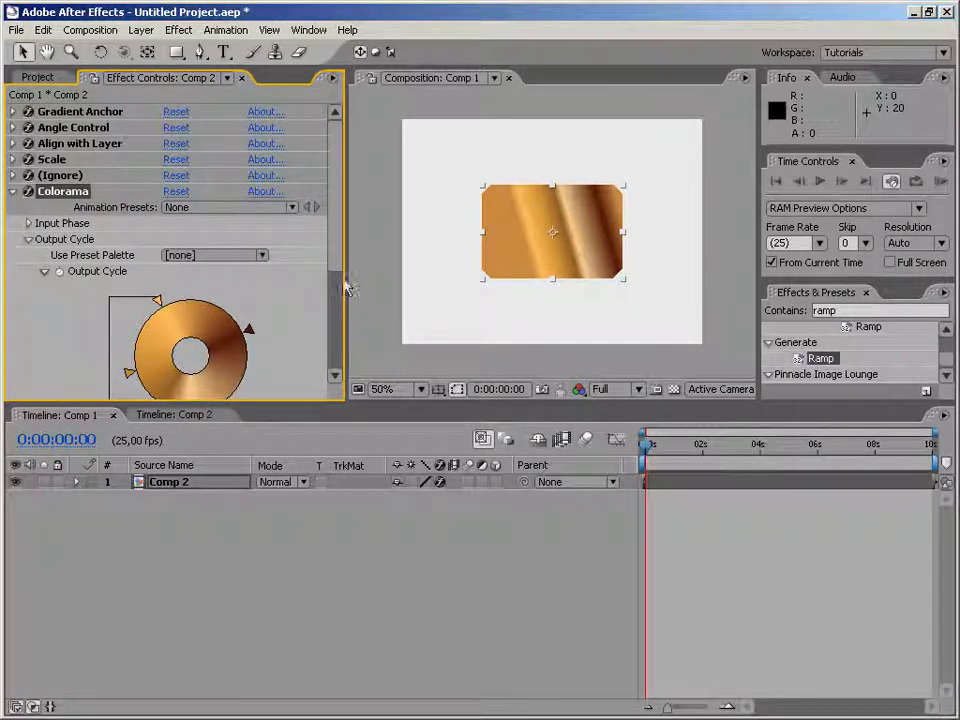
pyautogui.click(13, 191)
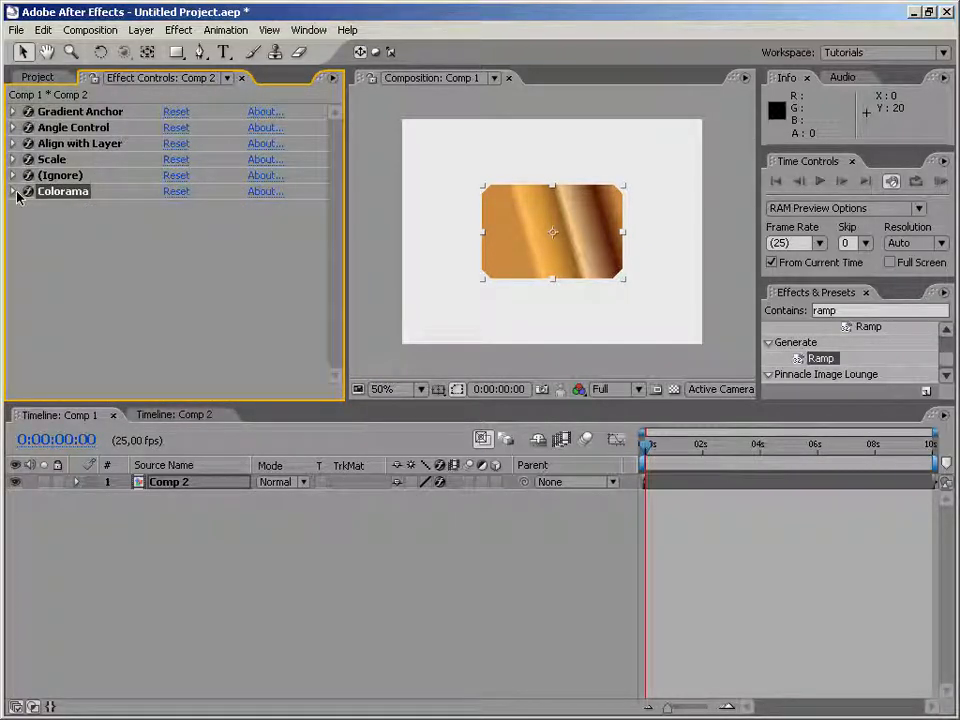
pyautogui.click(104, 251)
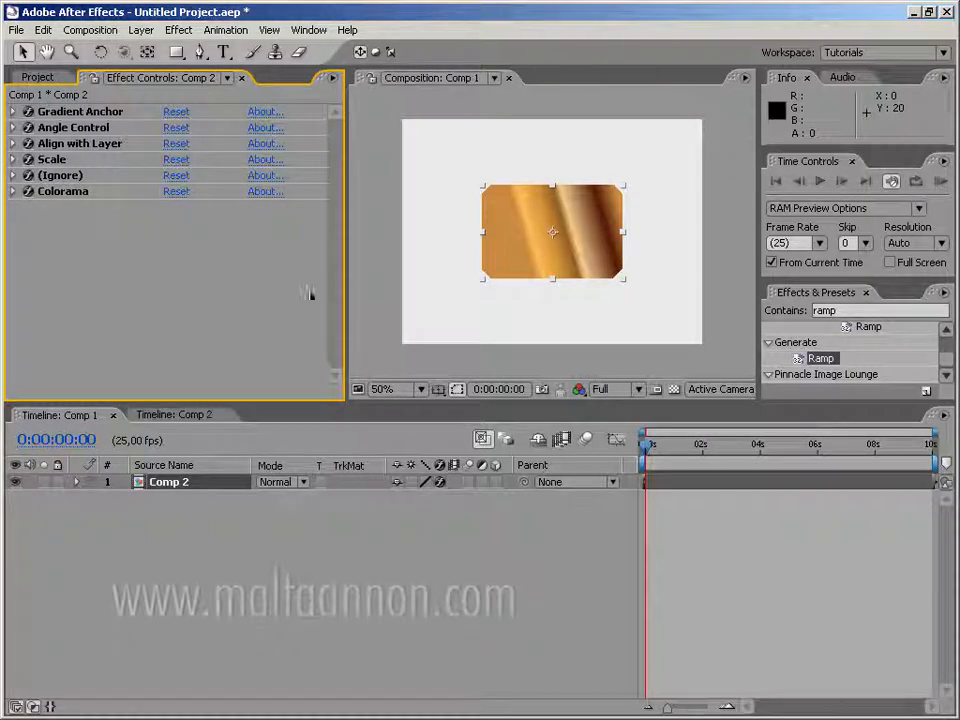
pyautogui.click(551, 339)
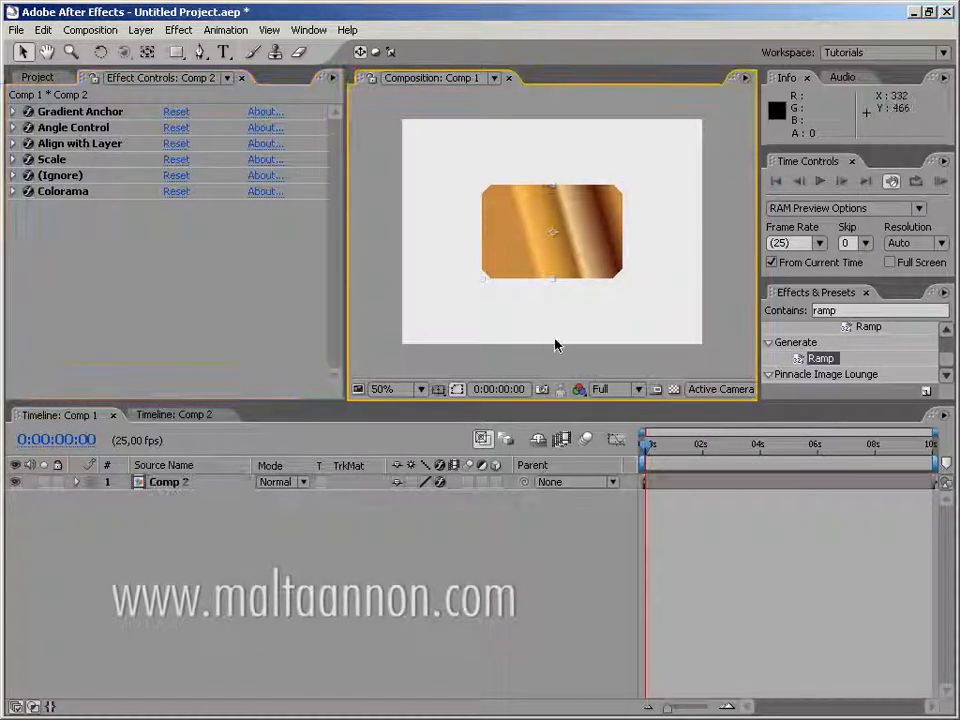